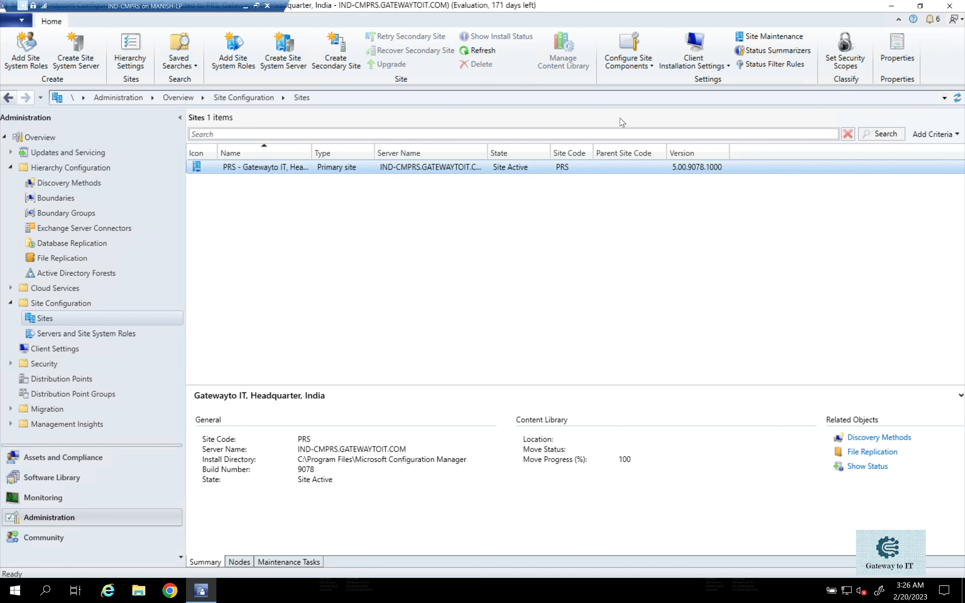
# Open the Client Push Installation properties for the PRS primary site.
pyautogui.click(695, 61)
pyautogui.click(628, 80)
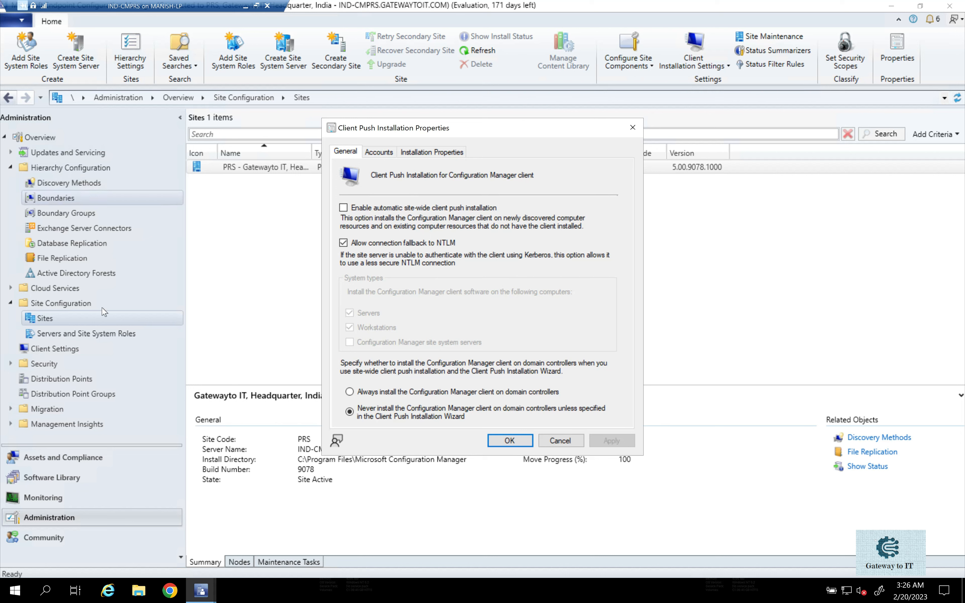
# Review the devices in Assets and Compliance, selecting the provisioning and unknown-computer records as one group and IND01, IND-CMPRS and IND-DC1 as another.
pyautogui.click(69, 457)
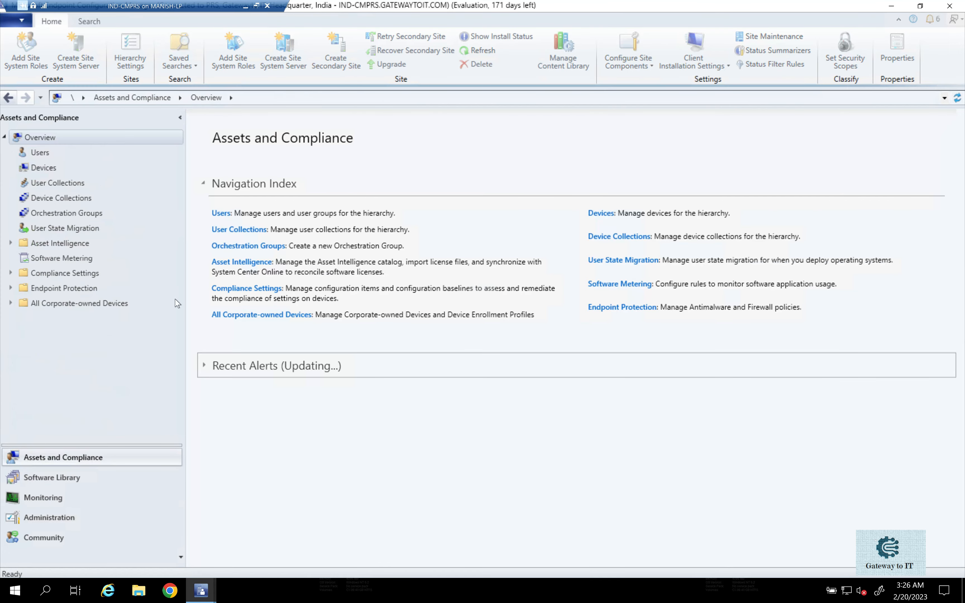
pyautogui.click(47, 167)
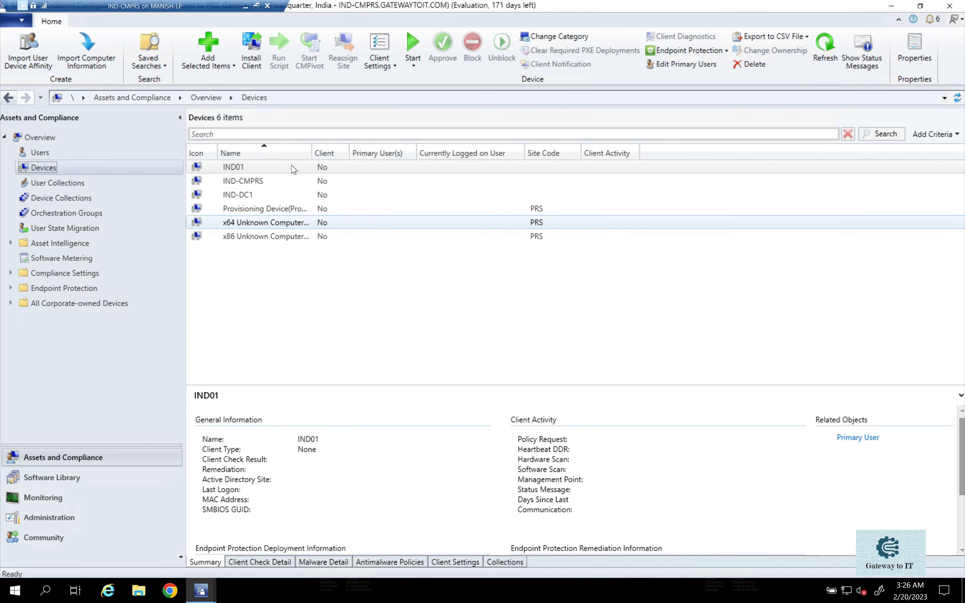
pyautogui.click(262, 212)
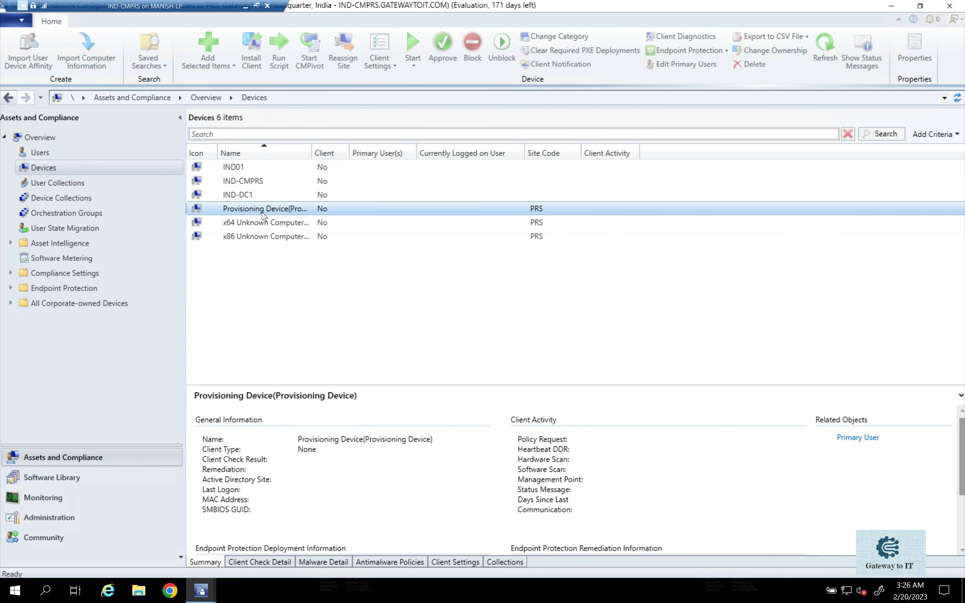
pyautogui.hotkey('shift', 'Down')
pyautogui.hotkey('shift', 'Down')
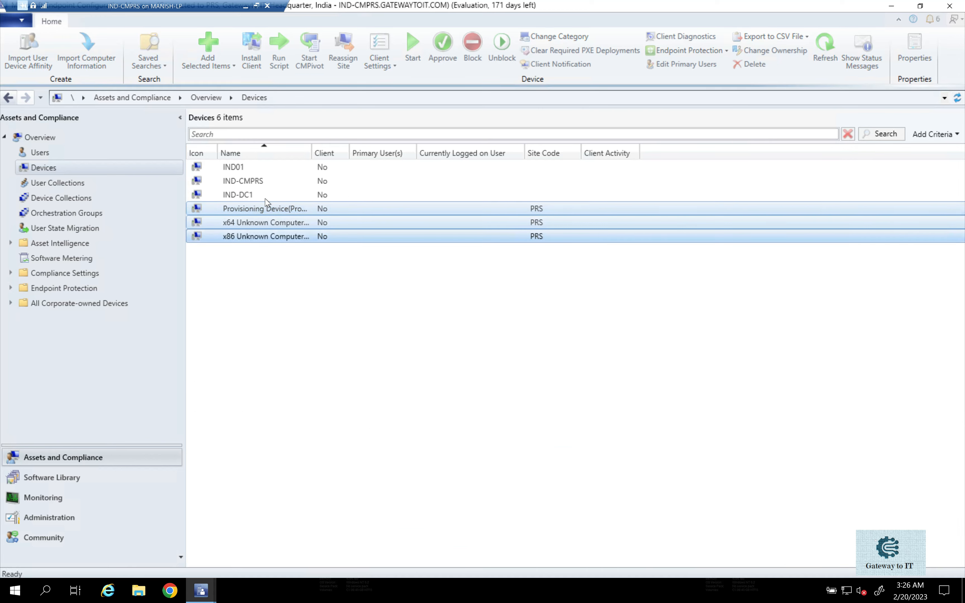
pyautogui.click(263, 194)
pyautogui.hotkey('shift', 'Up')
pyautogui.hotkey('shift', 'Up')
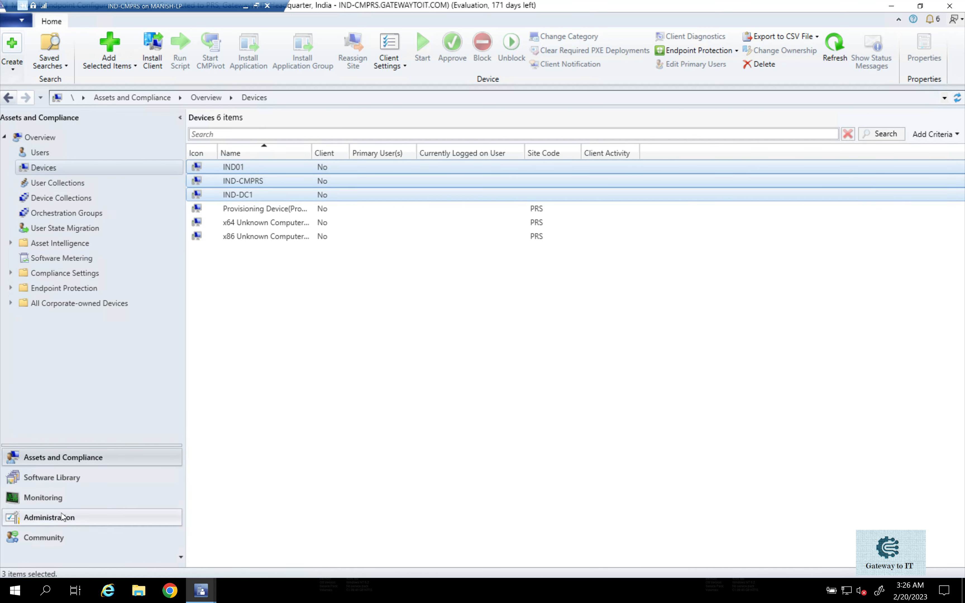
# Enable automatic site-wide client push for servers and workstations, excluding site system servers and never installing on domain controllers unless specified in the wizard.
pyautogui.click(42, 518)
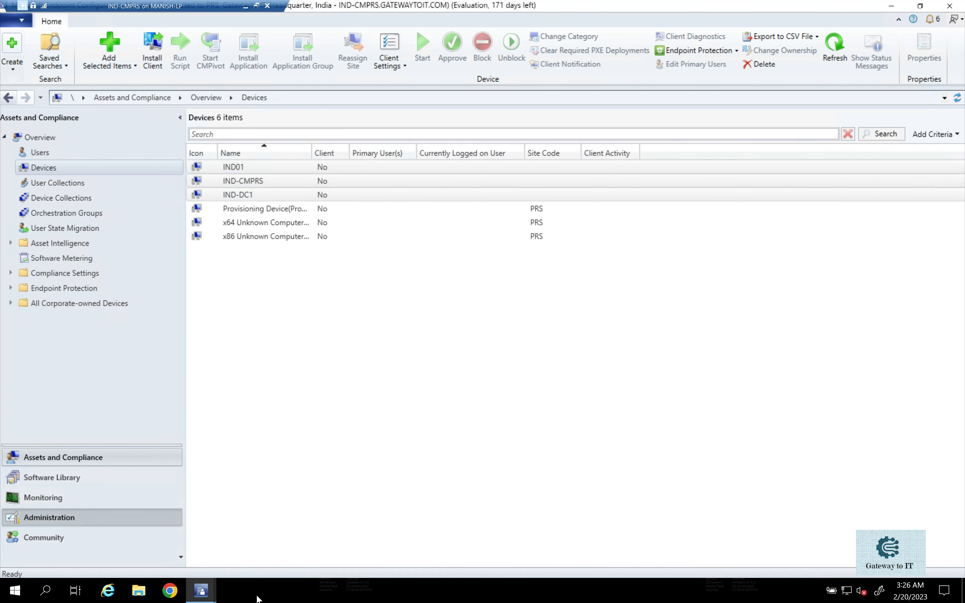
pyautogui.moveTo(213, 596)
pyautogui.click(271, 552)
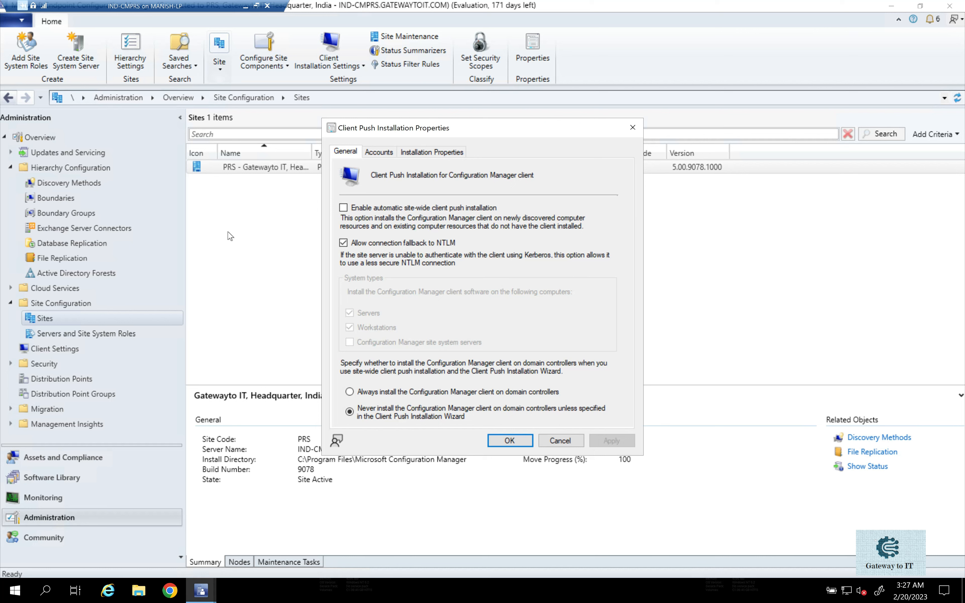
pyautogui.click(343, 207)
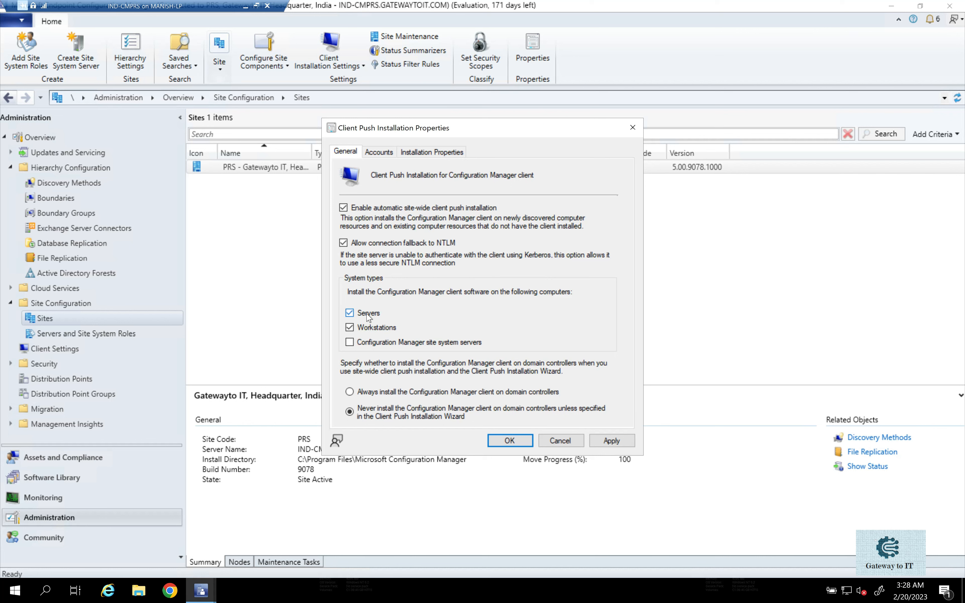
pyautogui.click(350, 330)
pyautogui.click(351, 343)
pyautogui.click(360, 346)
pyautogui.click(356, 395)
pyautogui.click(366, 414)
# Add GATEWAYTOIT\CM_CPA as a new client push installation account with its account password, verify its connection and apply the settings.
pyautogui.click(380, 153)
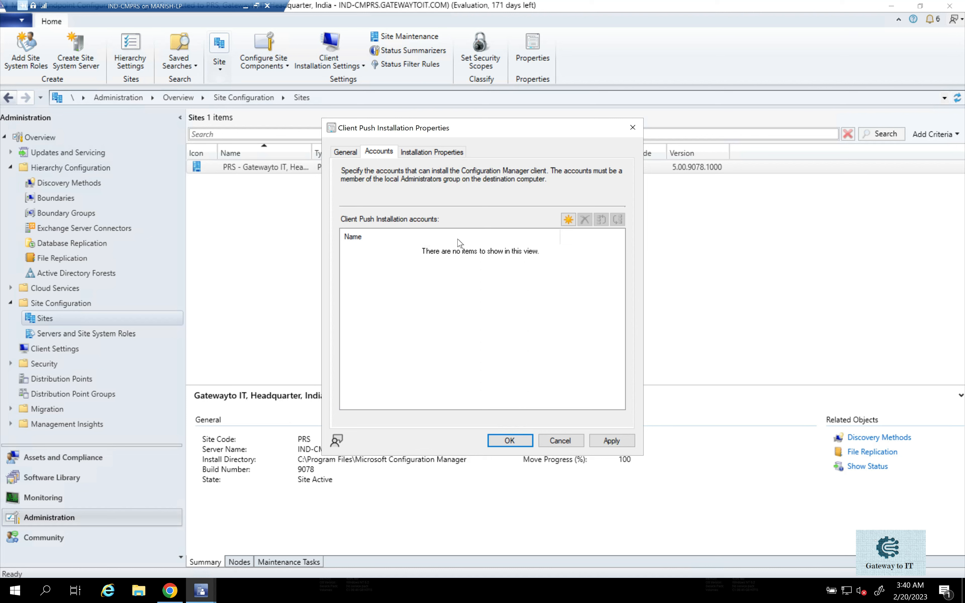
pyautogui.click(569, 221)
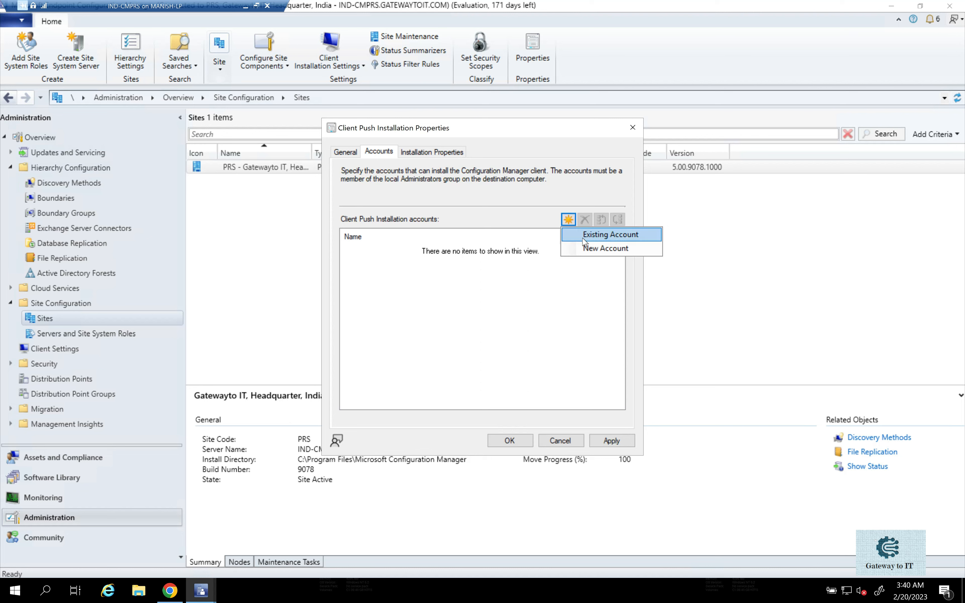
pyautogui.click(590, 248)
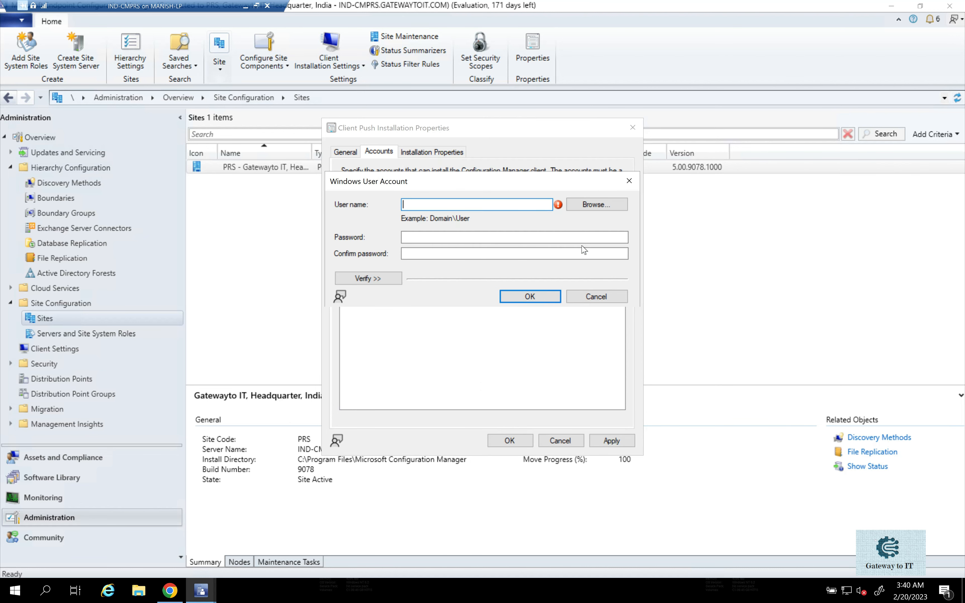
pyautogui.click(589, 204)
pyautogui.write('CM_CPA')
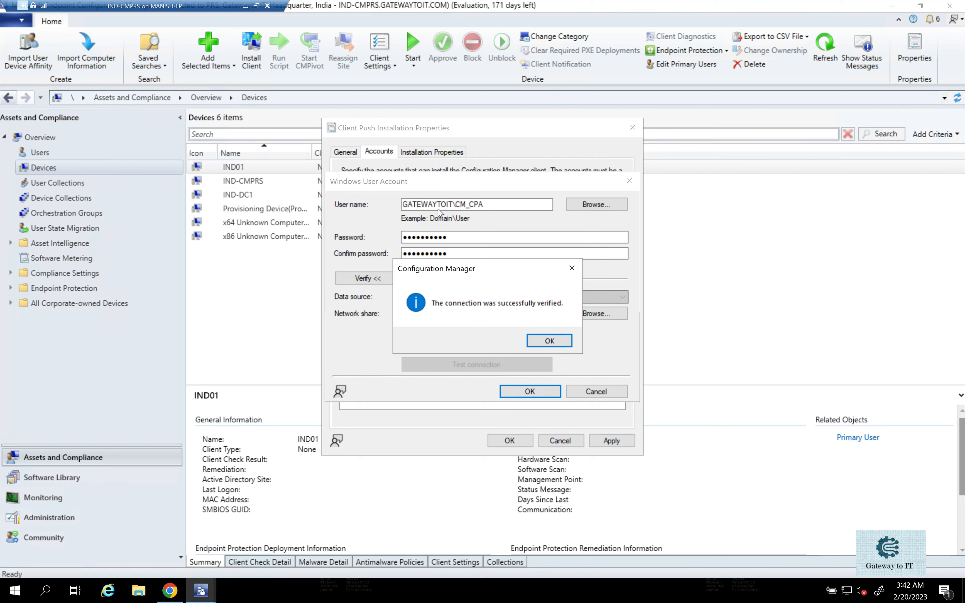
pyautogui.click(558, 342)
pyautogui.click(535, 395)
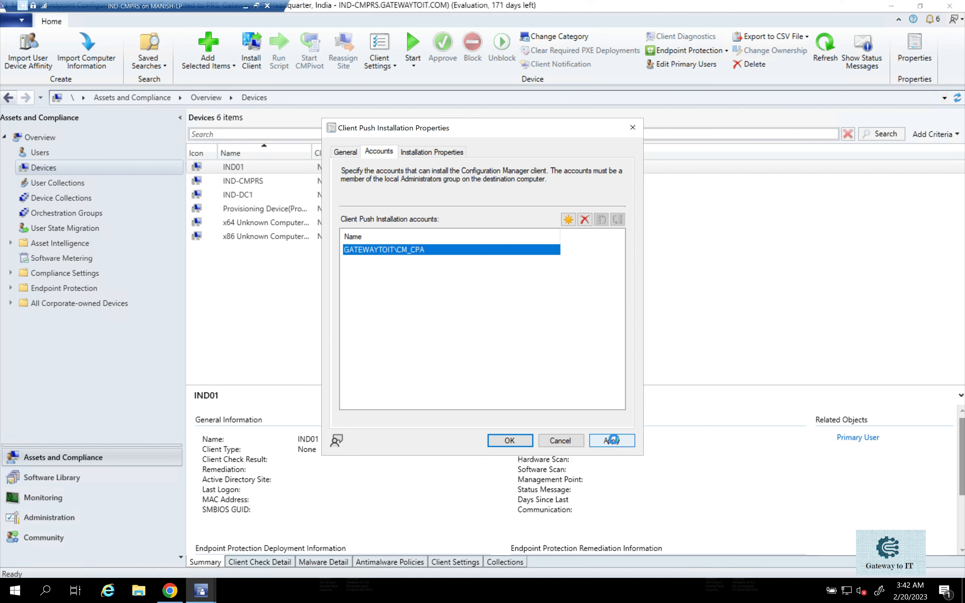
pyautogui.click(618, 442)
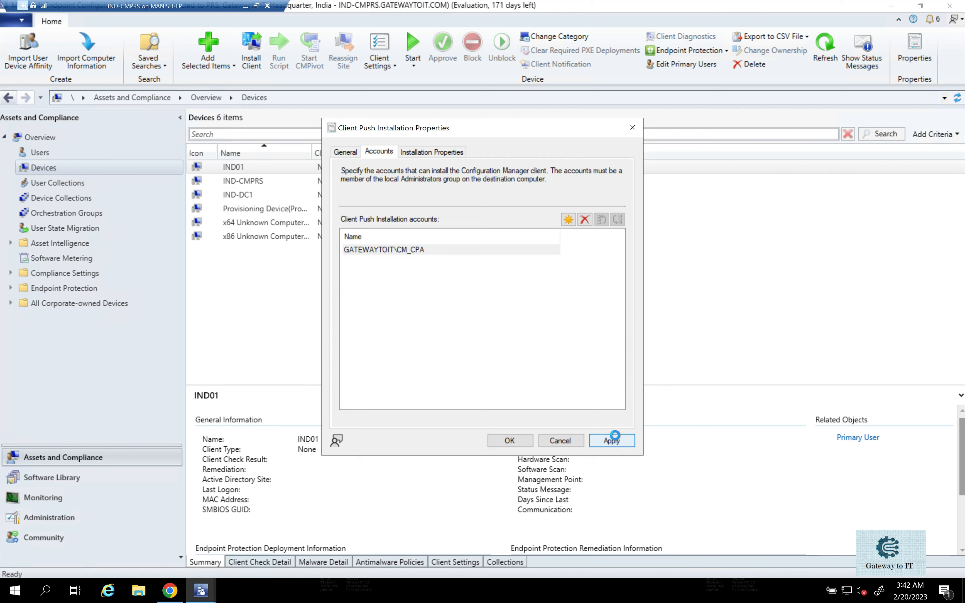
# Examine the SMSSITECODE entry in the client push installation properties.
pyautogui.click(431, 155)
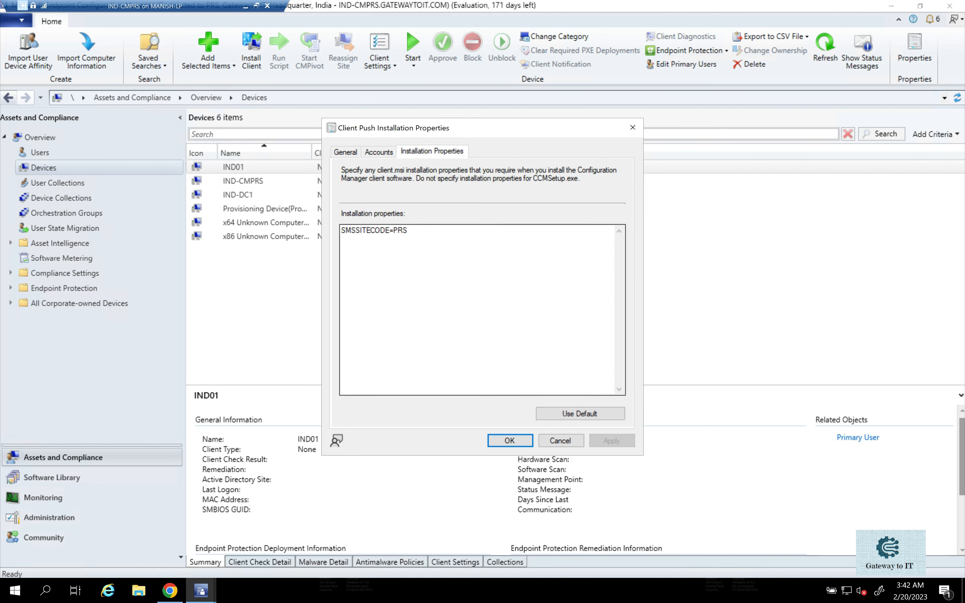
pyautogui.moveTo(408, 230); pyautogui.dragTo(341, 230)
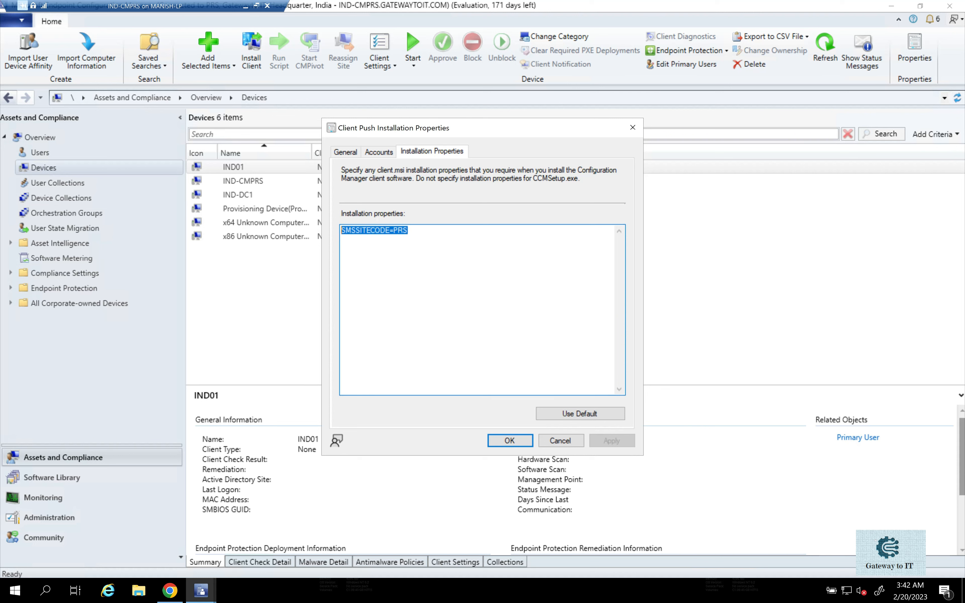
pyautogui.click(408, 231)
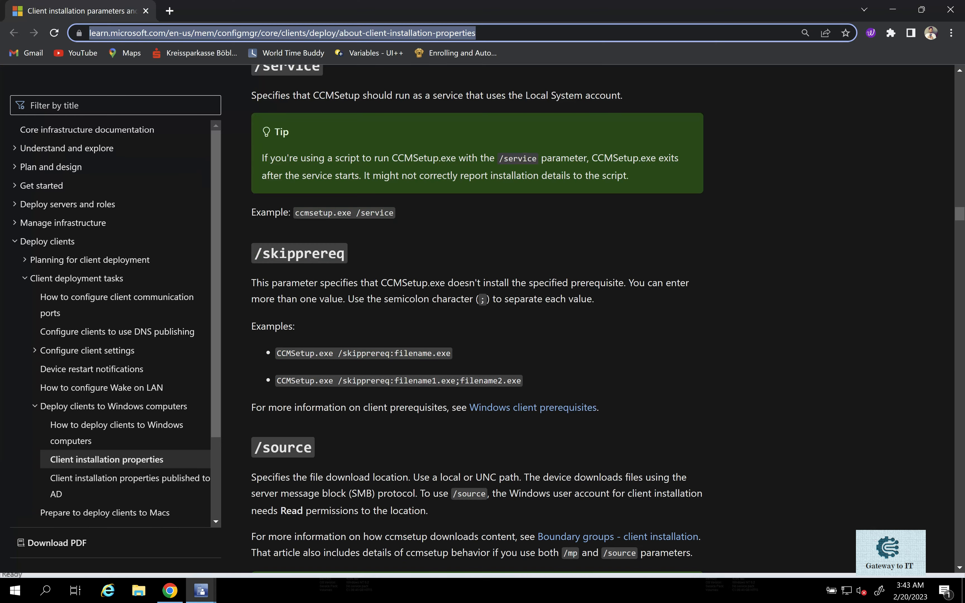
# Switch to Chrome and read the Microsoft Learn article on client installation properties and CCMSetup.exe command-line parameters.
pyautogui.click(642, 275)
pyautogui.scroll(10, 674, 305)
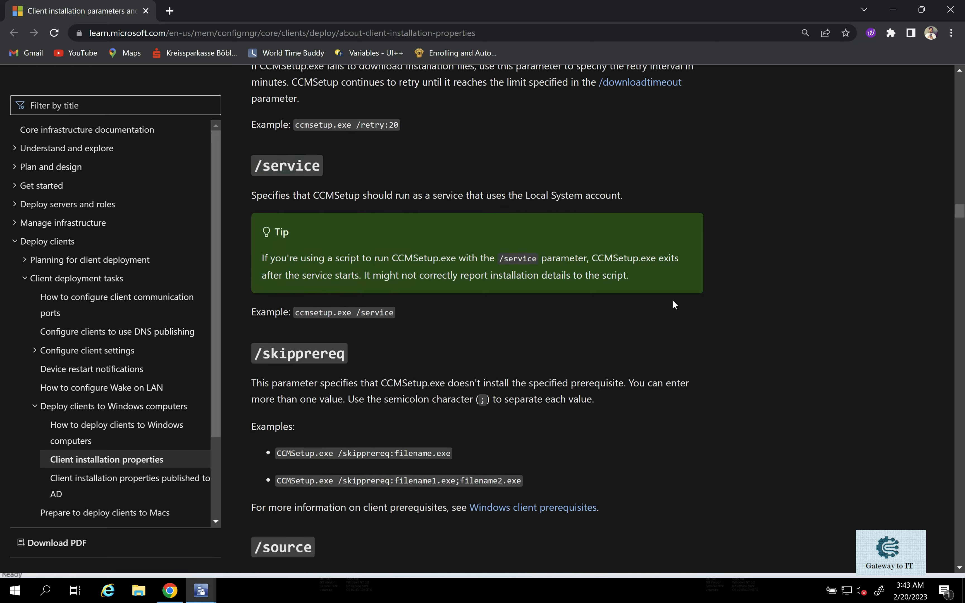
pyautogui.scroll(5, 674, 305)
pyautogui.scroll(20, 672, 304)
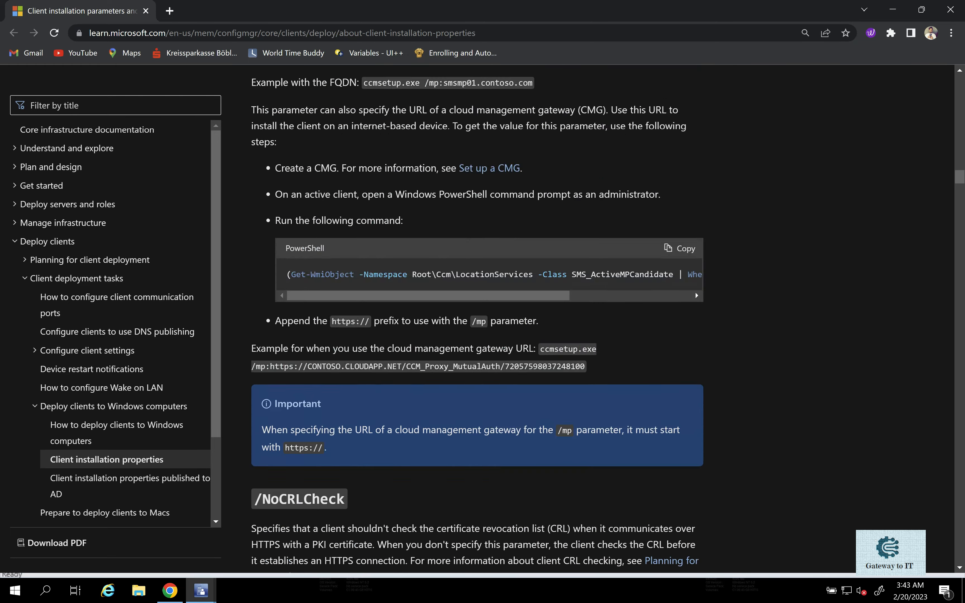
pyautogui.scroll(15, 672, 310)
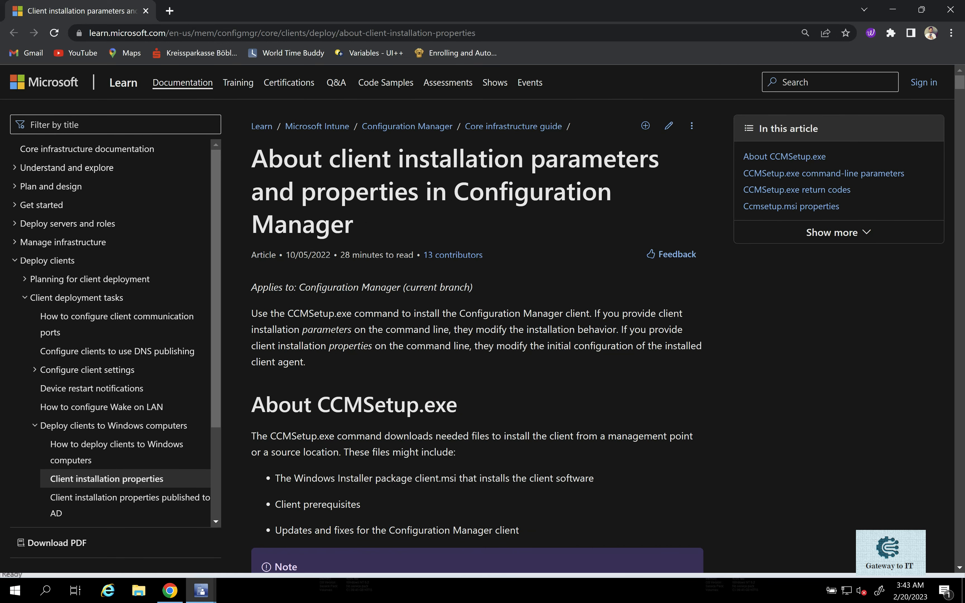
pyautogui.scroll(-3, 490, 275)
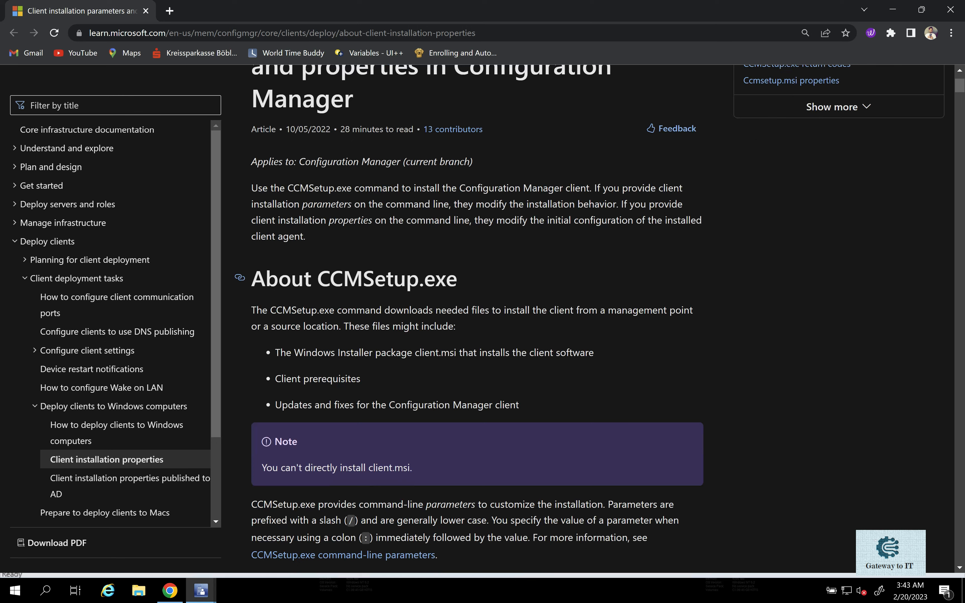
pyautogui.scroll(-18, 423, 186)
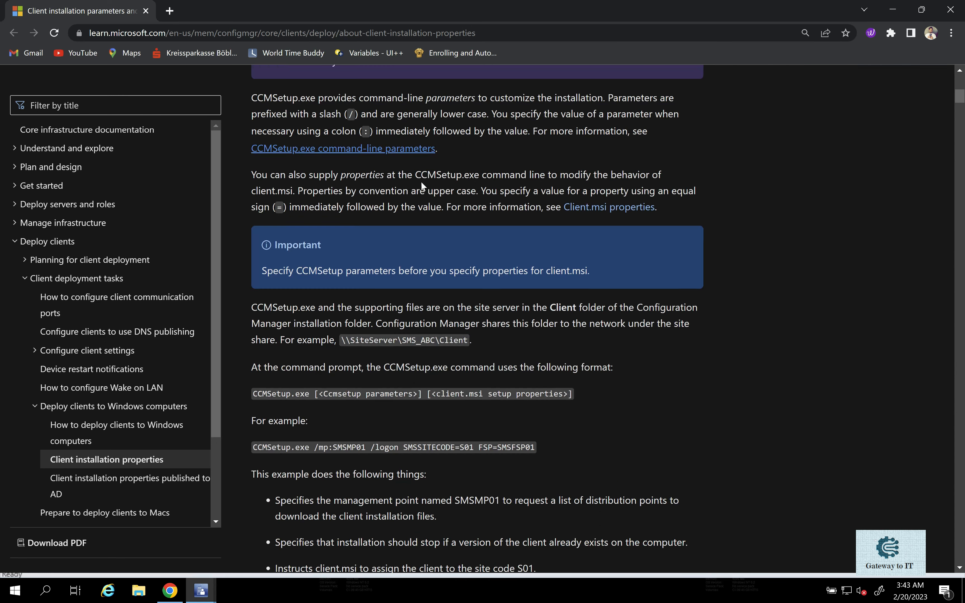
pyautogui.scroll(-6, 423, 185)
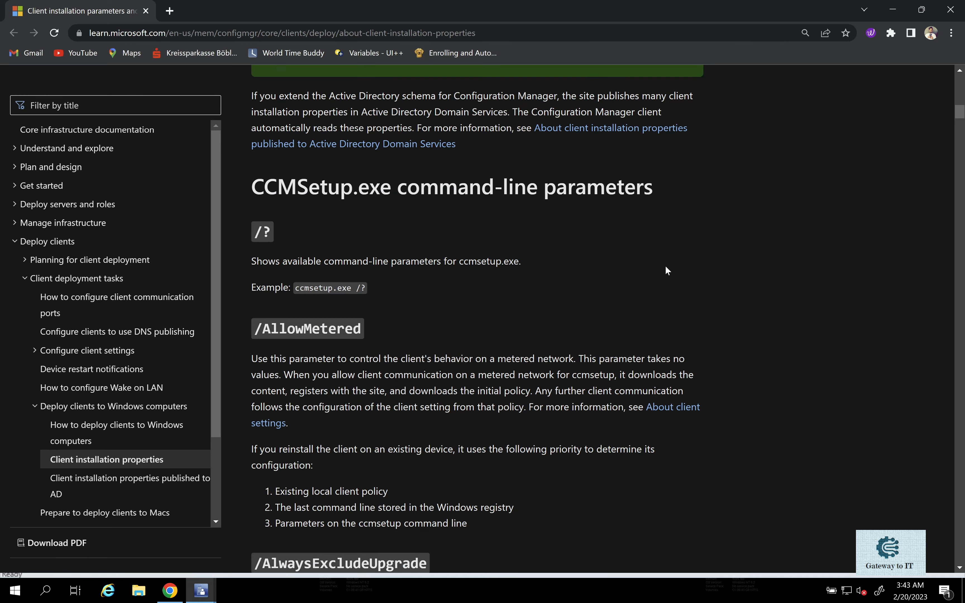
pyautogui.scroll(-12, 667, 271)
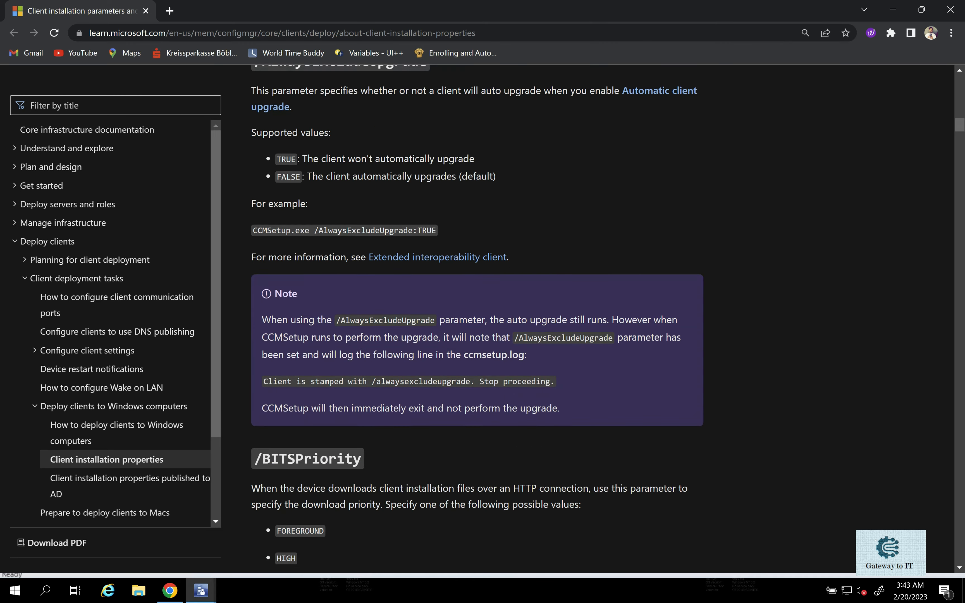
pyautogui.scroll(-20, 511, 273)
pyautogui.scroll(-18, 478, 313)
pyautogui.scroll(1, 477, 313)
pyautogui.scroll(5, 477, 312)
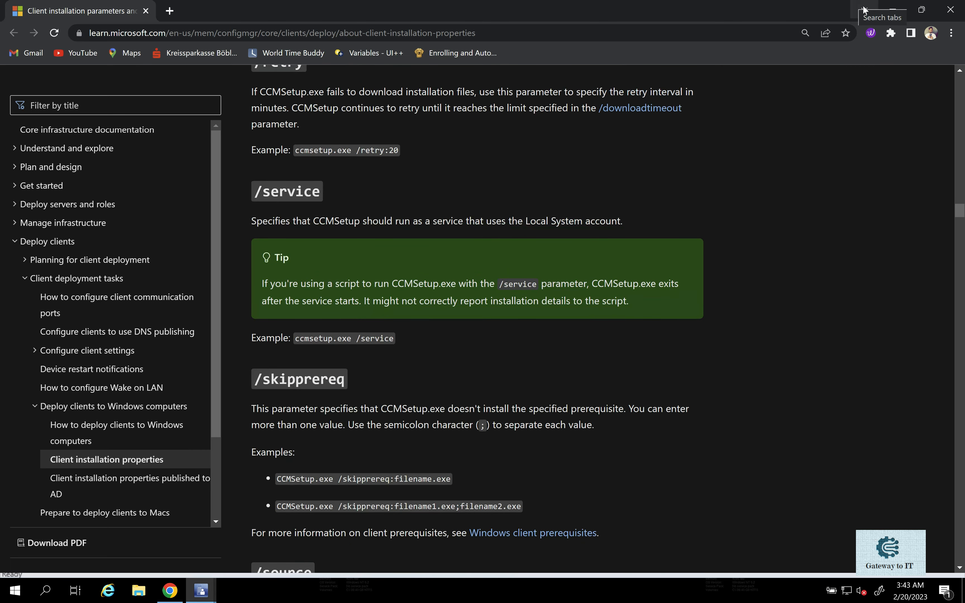
pyautogui.click(893, 9)
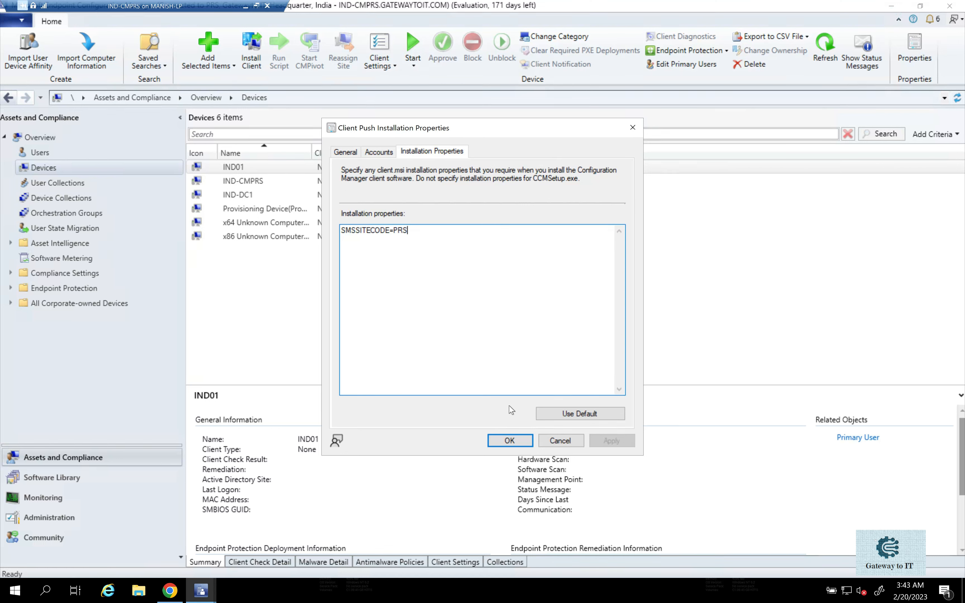
# Recheck the general options, installation accounts and installation properties configured for client push.
pyautogui.click(378, 153)
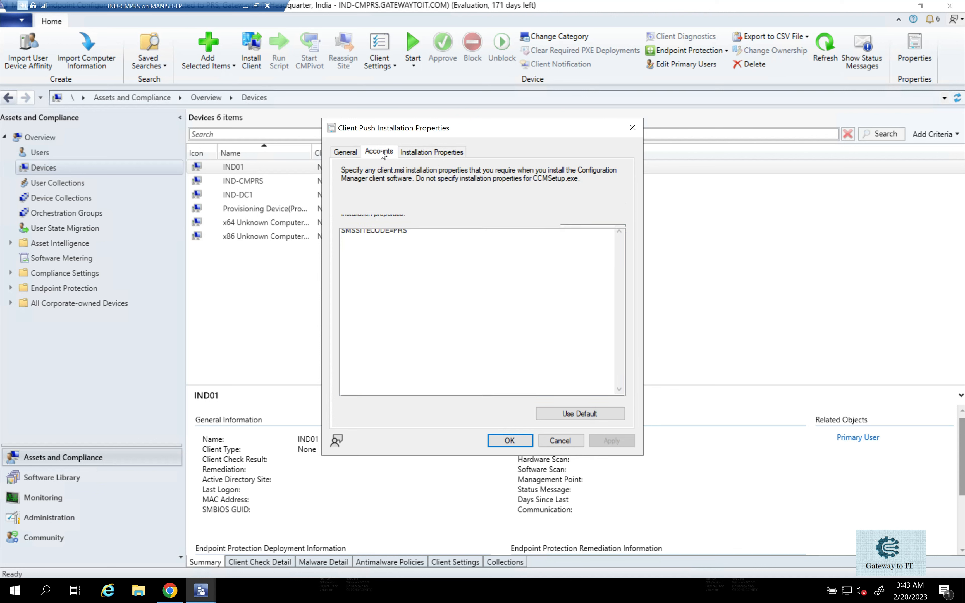
pyautogui.click(345, 151)
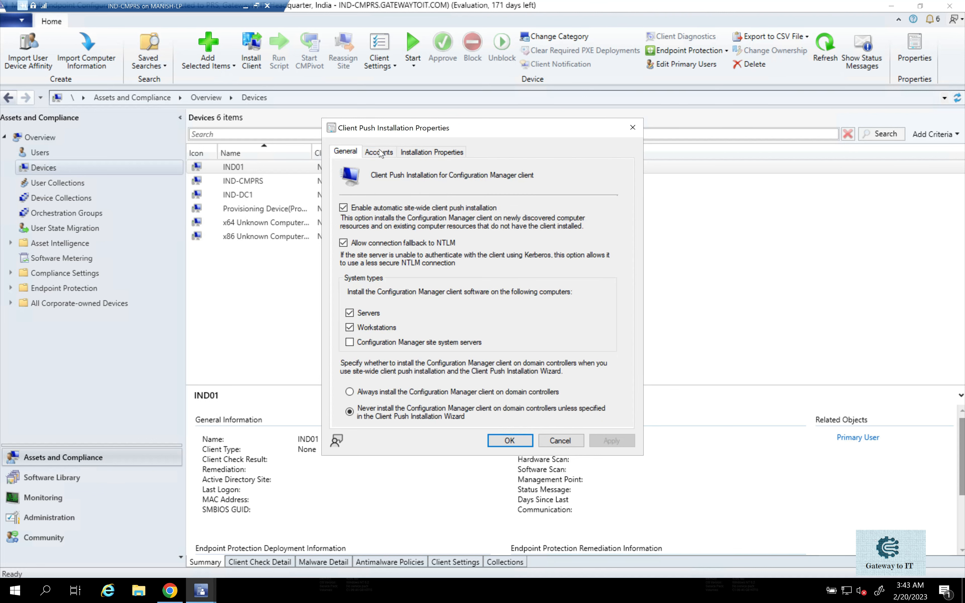
pyautogui.click(386, 153)
pyautogui.click(435, 152)
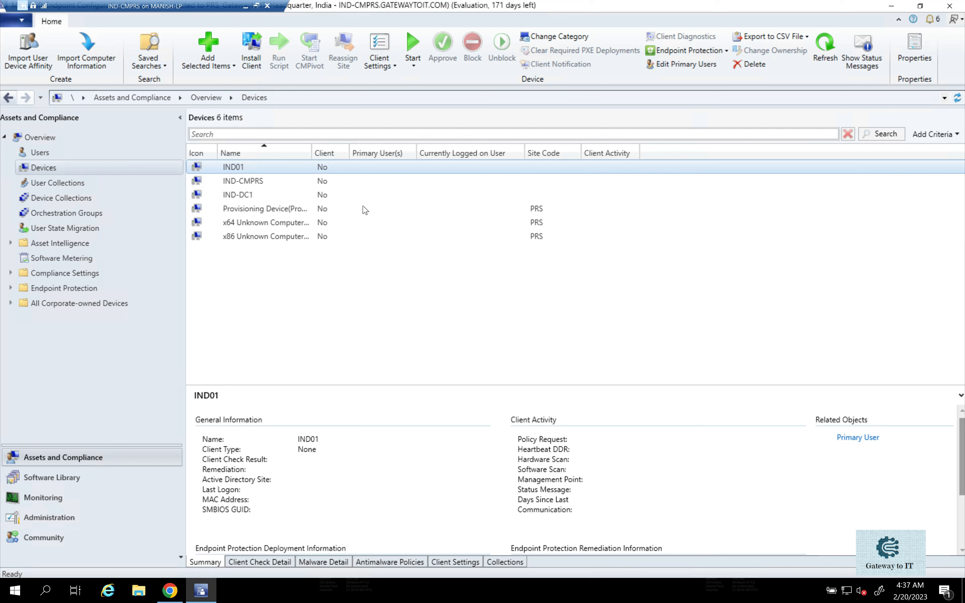
# Start the client installation wizard for device IND01 and enable the option to always install the client software.
pyautogui.rightClick(221, 171)
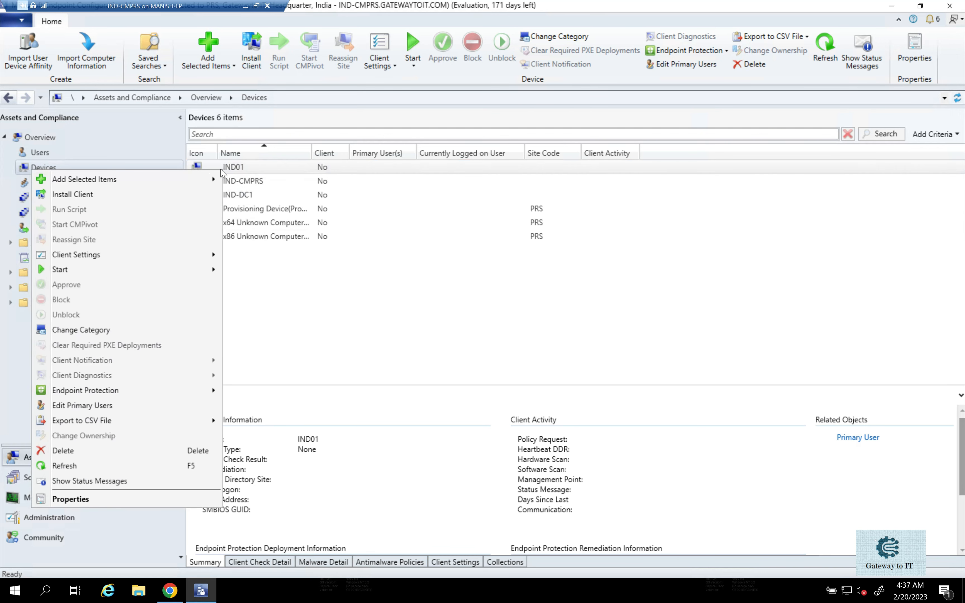
pyautogui.click(81, 195)
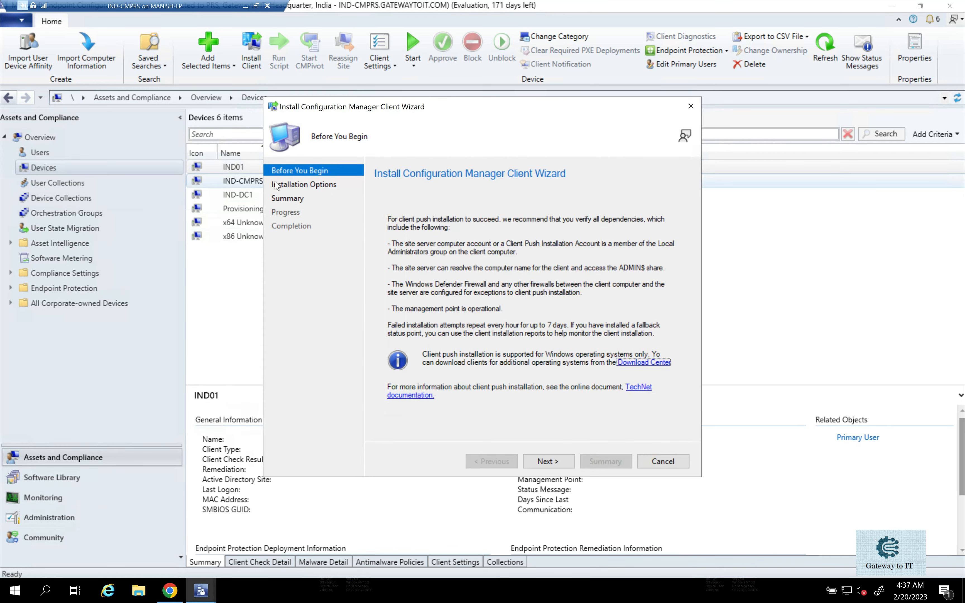
pyautogui.click(551, 462)
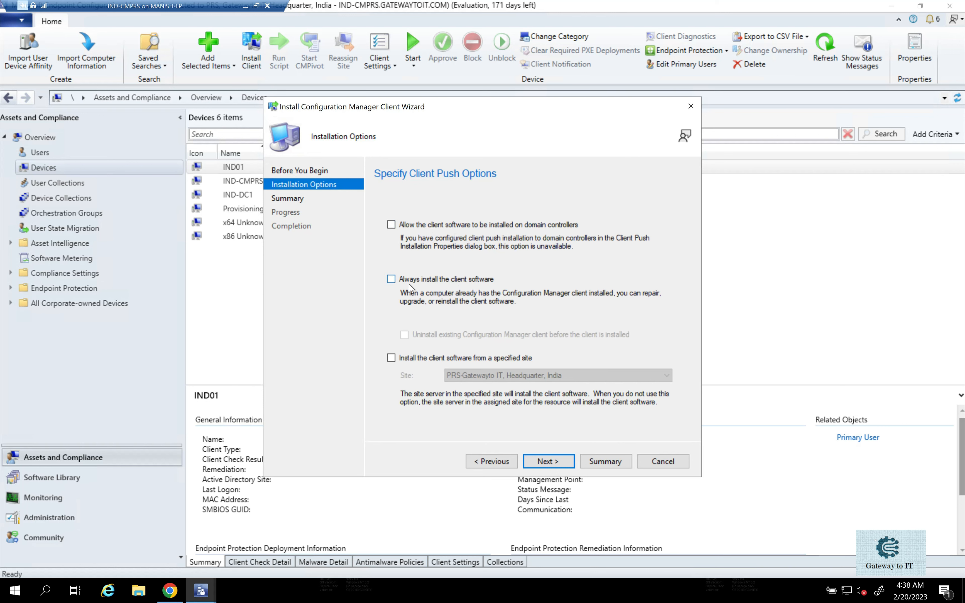
pyautogui.click(393, 280)
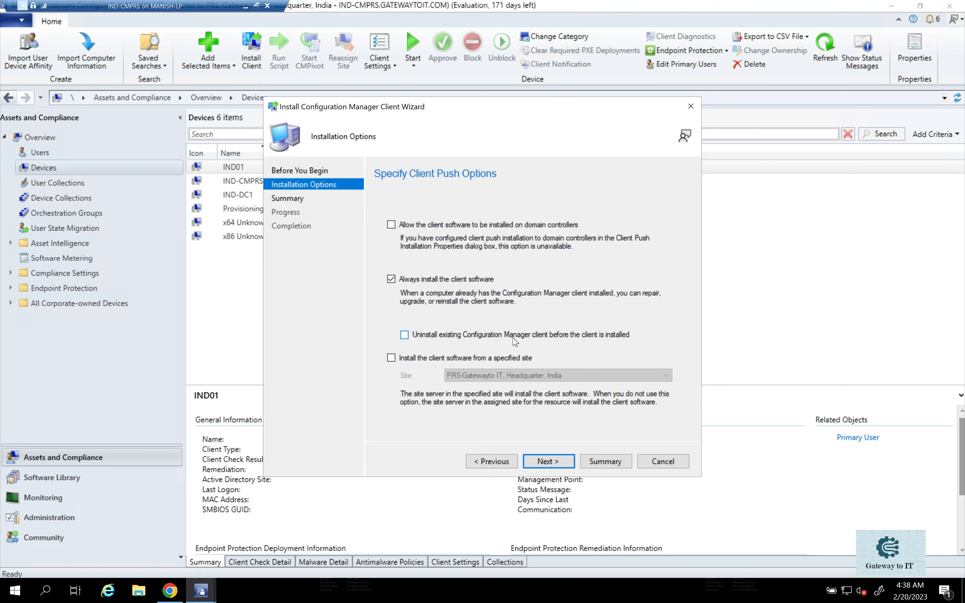
pyautogui.click(404, 335)
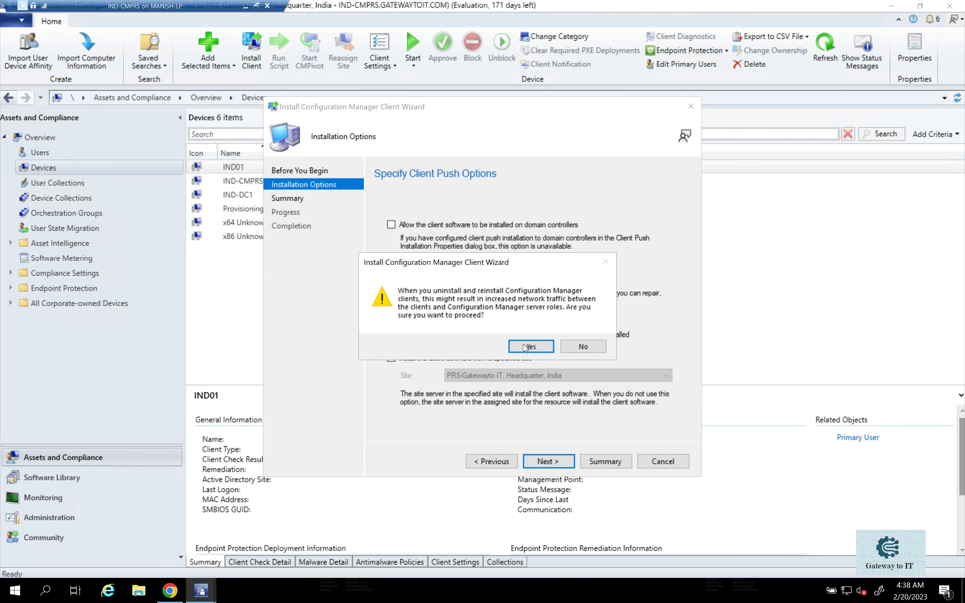
pyautogui.click(526, 348)
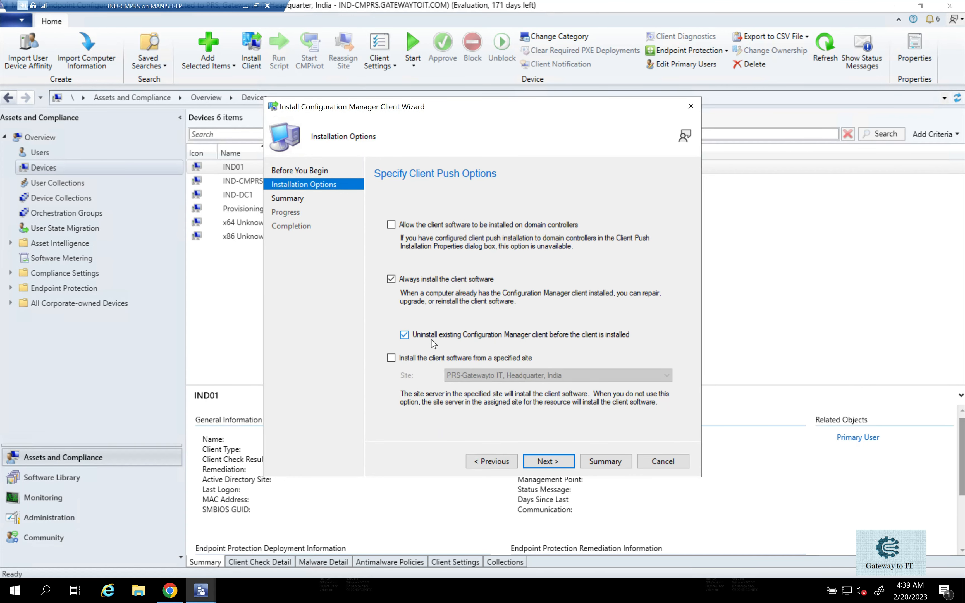
pyautogui.click(415, 339)
# Have the client software installed from the specified site PRS-Gatewayto IT, Headquarter, India, and proceed to the installation summary.
pyautogui.click(429, 364)
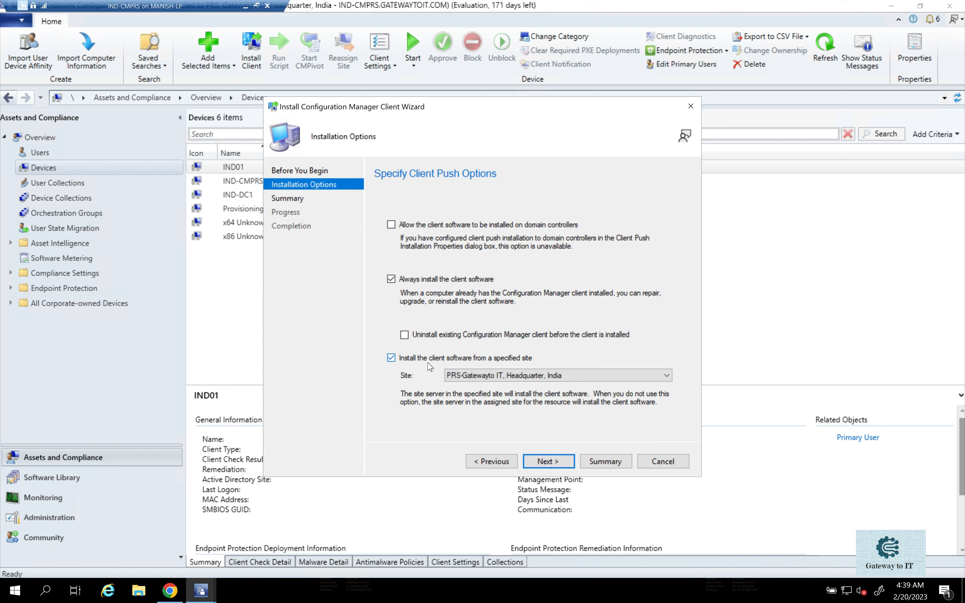
pyautogui.click(491, 377)
pyautogui.click(491, 386)
pyautogui.click(579, 378)
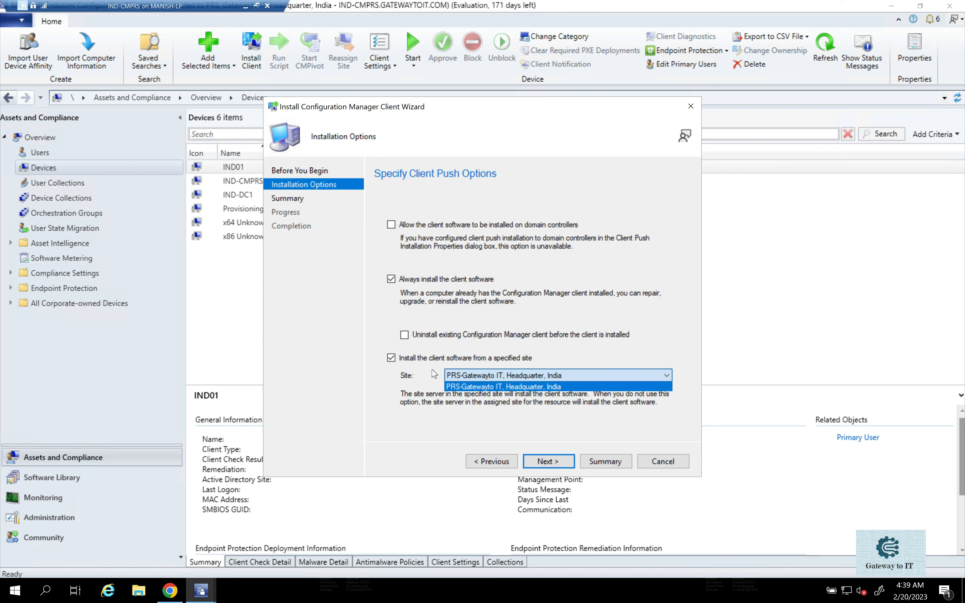
pyautogui.click(351, 371)
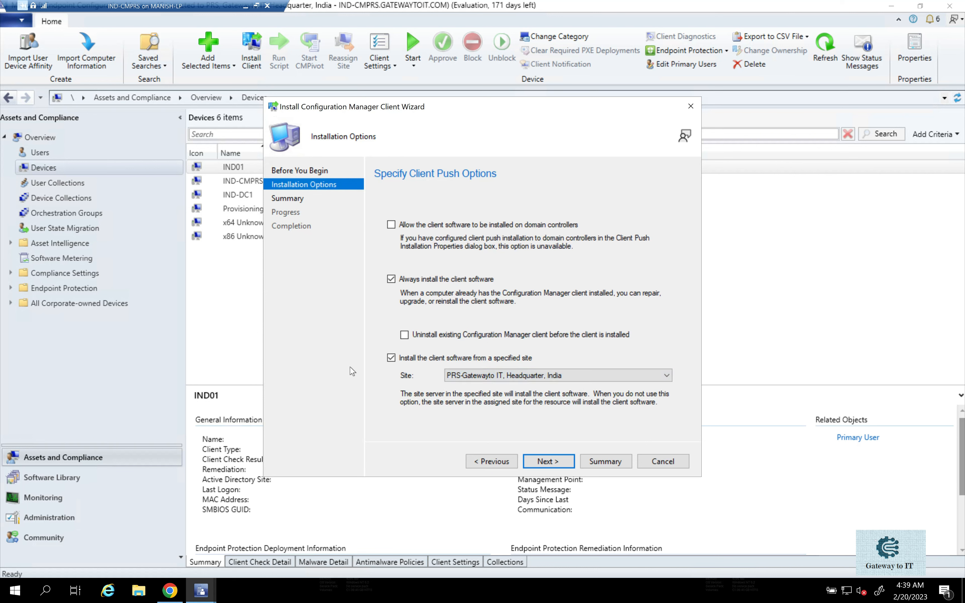
pyautogui.click(545, 464)
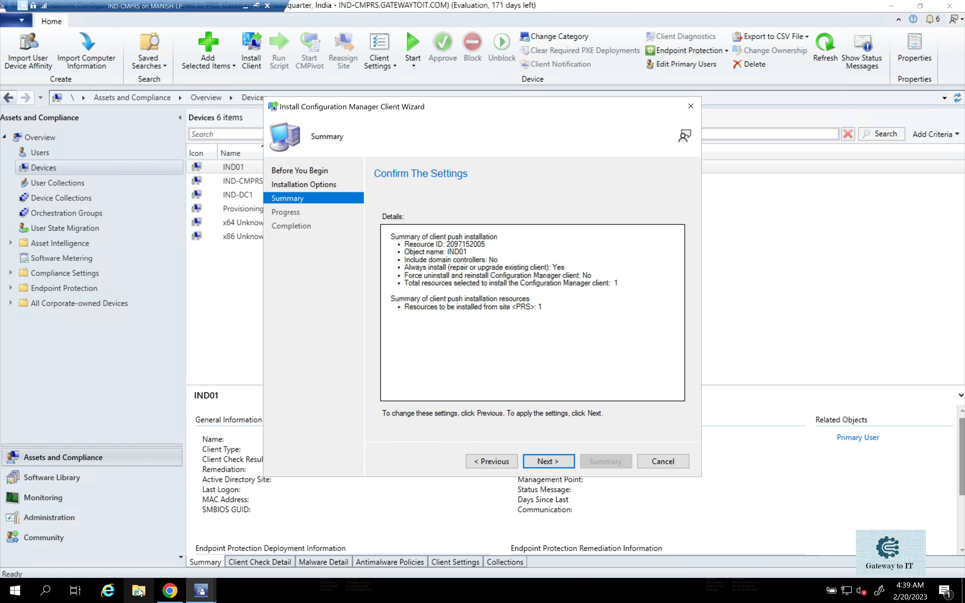
# Switch to File Explorer, browse to C:\Program Files\Microsoft Configuration Manager\Logs and open ccm.log.
pyautogui.click(140, 591)
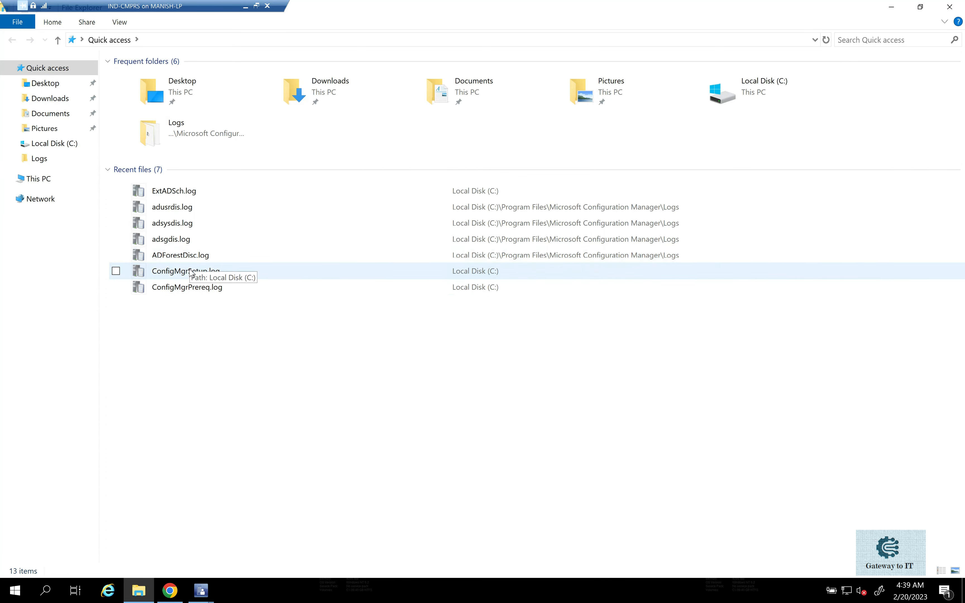
pyautogui.click(96, 182)
pyautogui.doubleClick(200, 168)
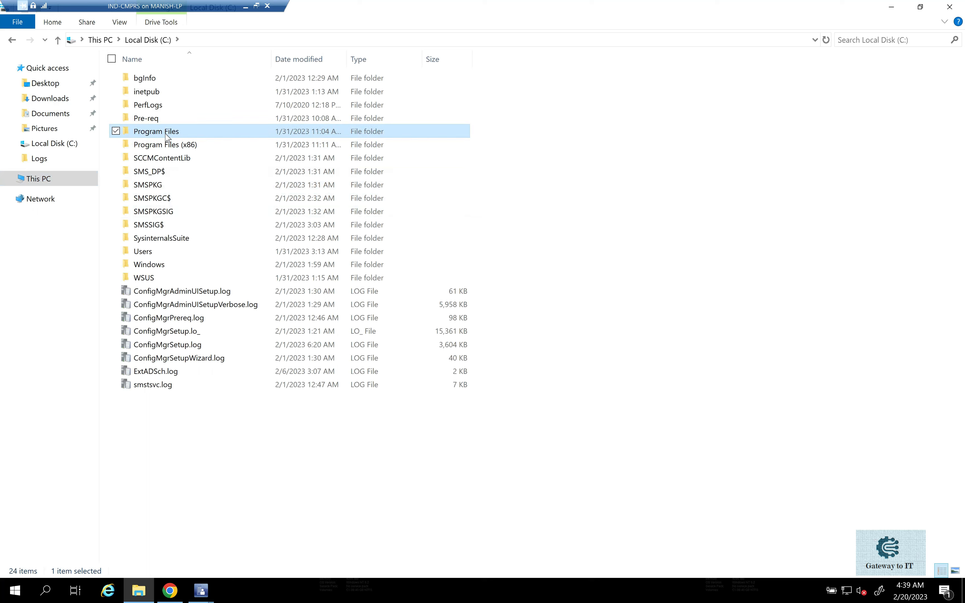
pyautogui.doubleClick(170, 132)
pyautogui.doubleClick(200, 131)
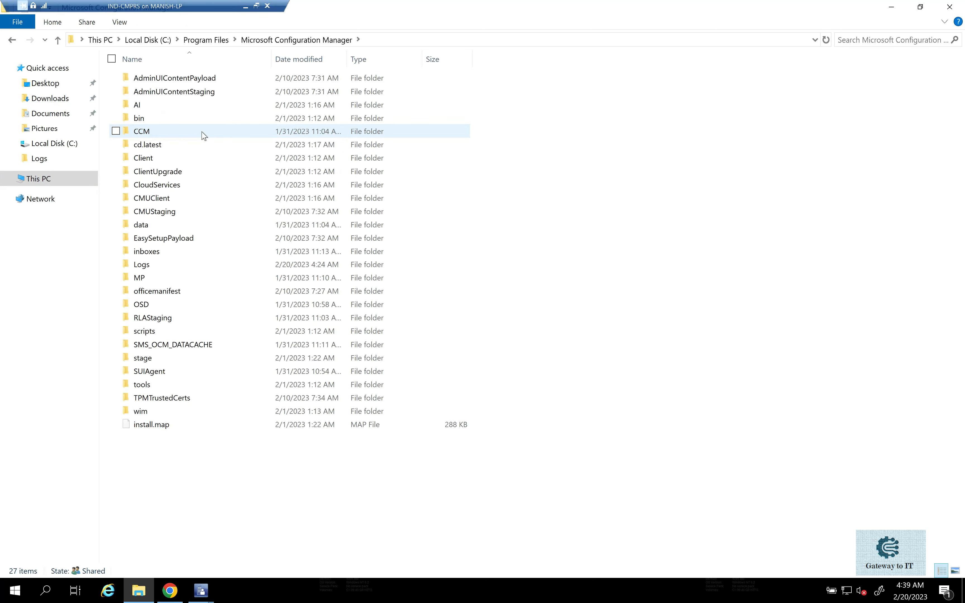
pyautogui.doubleClick(150, 264)
pyautogui.click(250, 164)
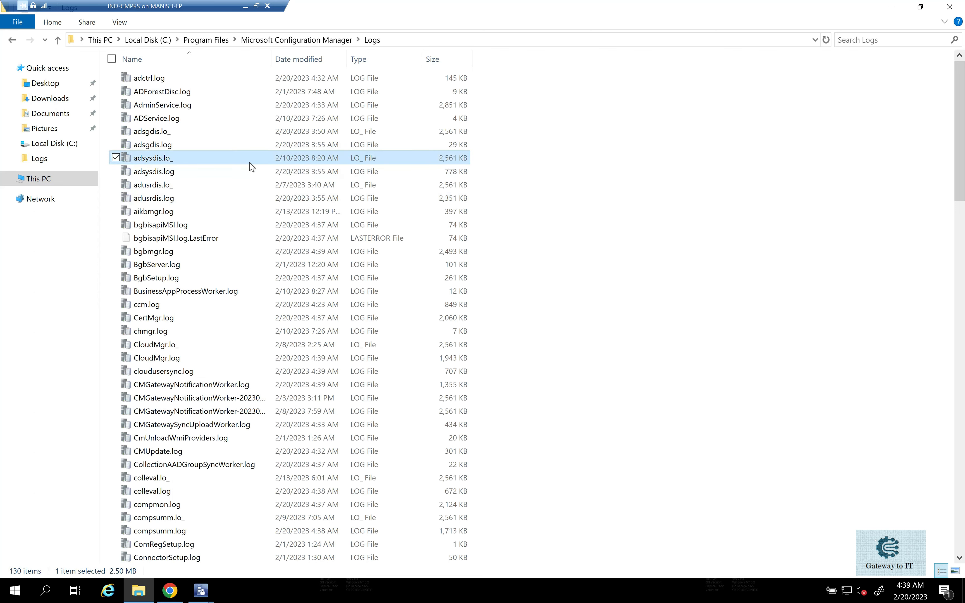
pyautogui.press('c')
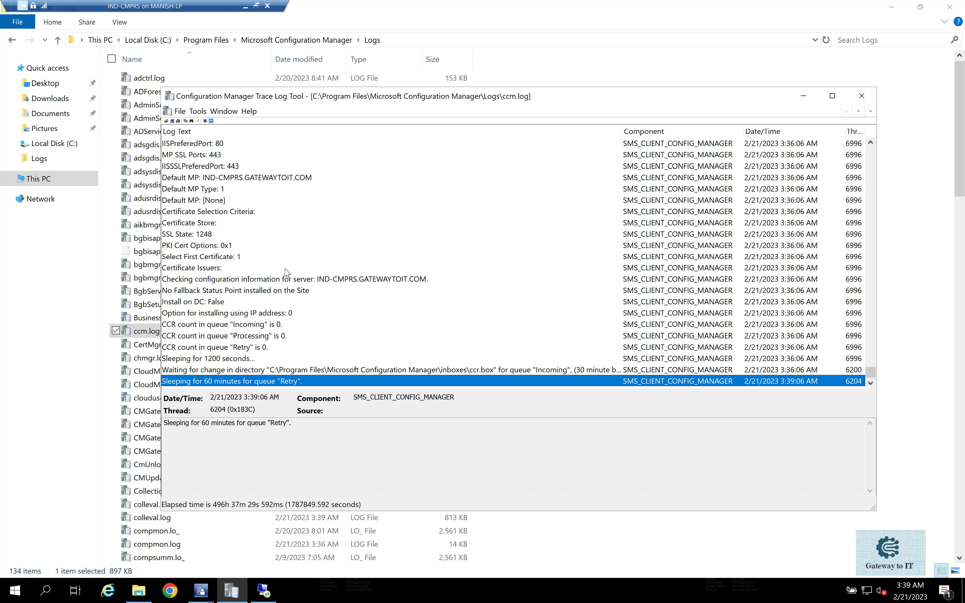
# Bring up the client installation wizard's summary beside the log and check the latest ccm.log entries.
pyautogui.click(201, 591)
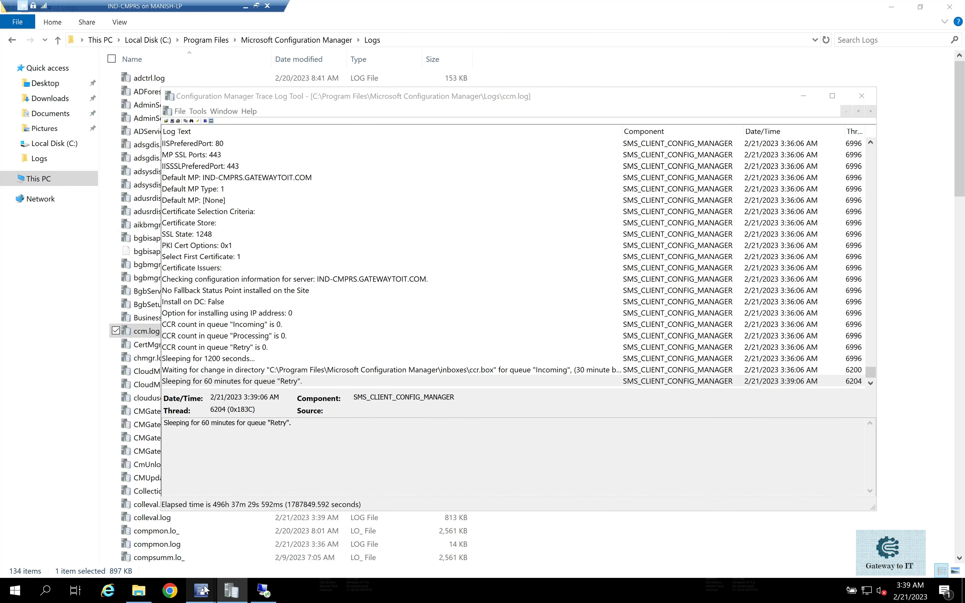
pyautogui.click(260, 552)
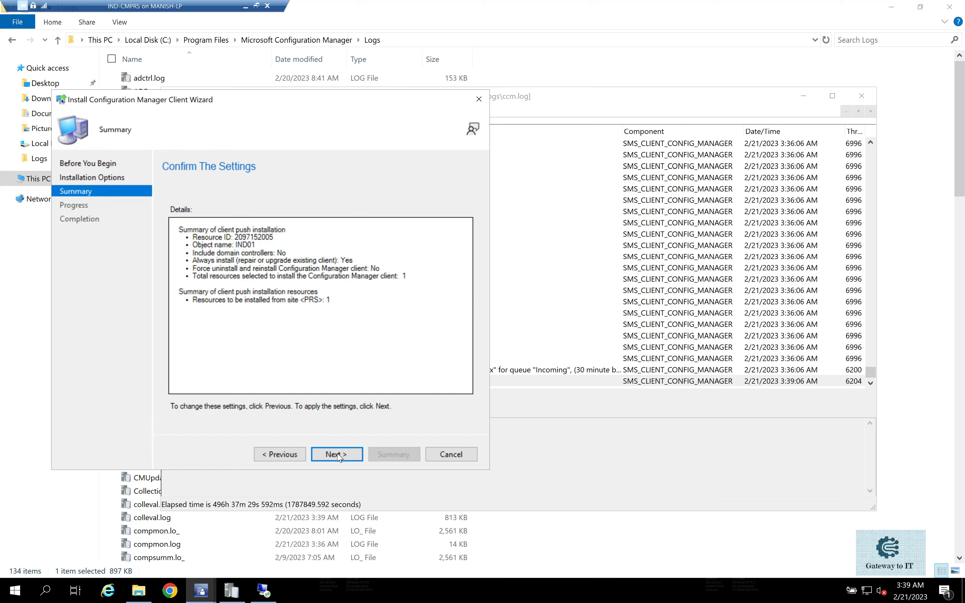
pyautogui.click(653, 261)
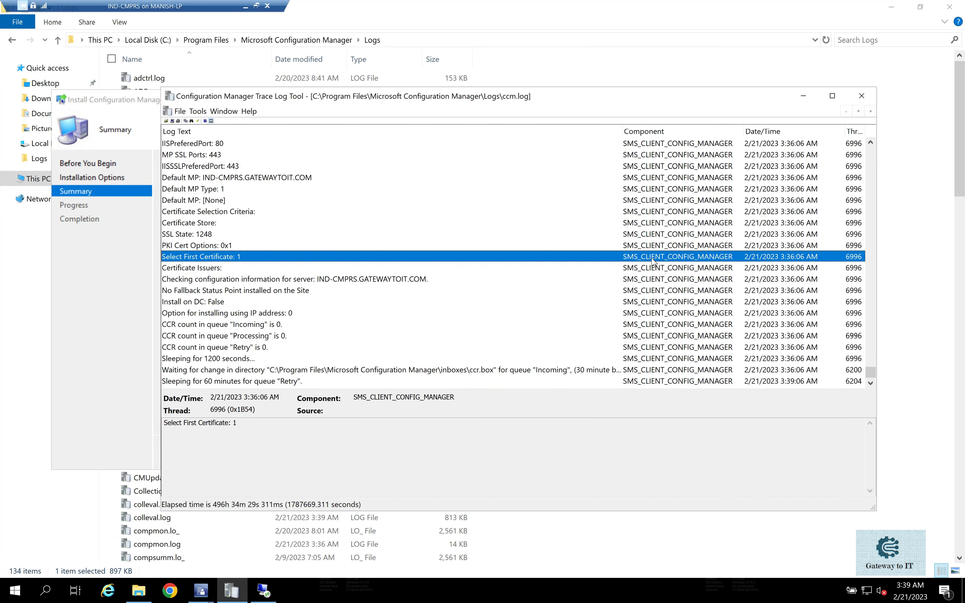
pyautogui.click(299, 371)
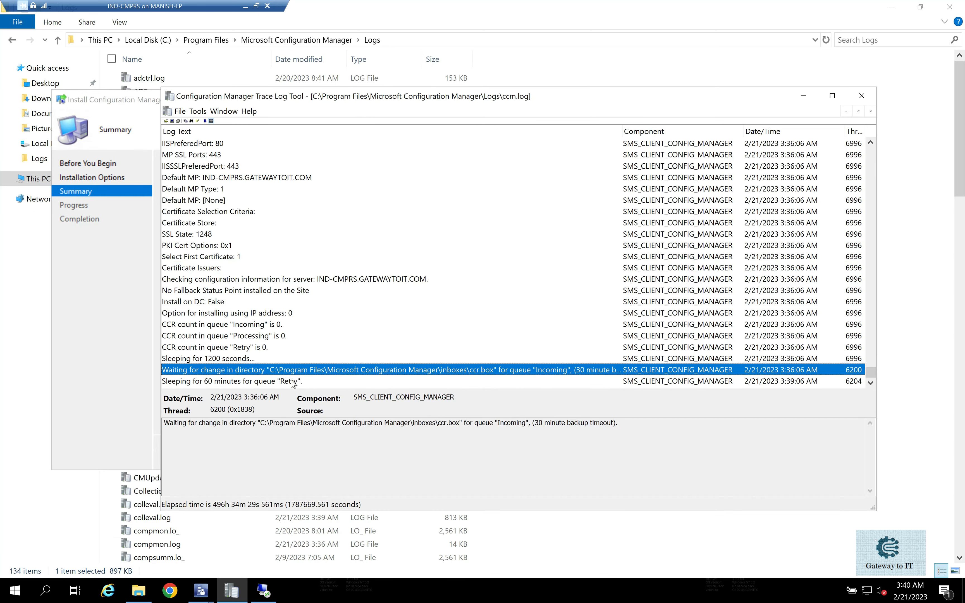
pyautogui.click(289, 381)
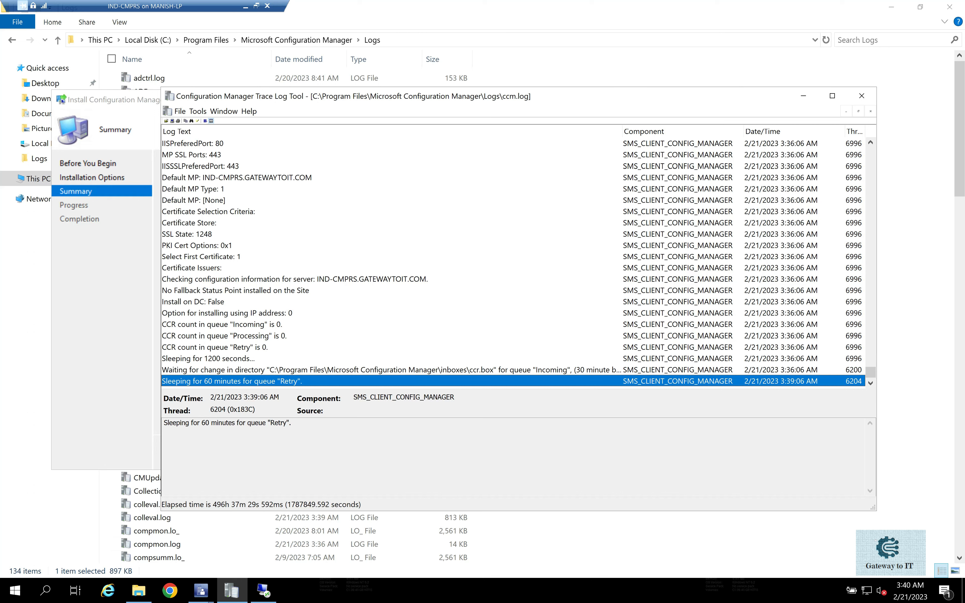
# Switch to the IND01 remote session, check its C:\Windows folder path, and return to the site server.
pyautogui.click(263, 590)
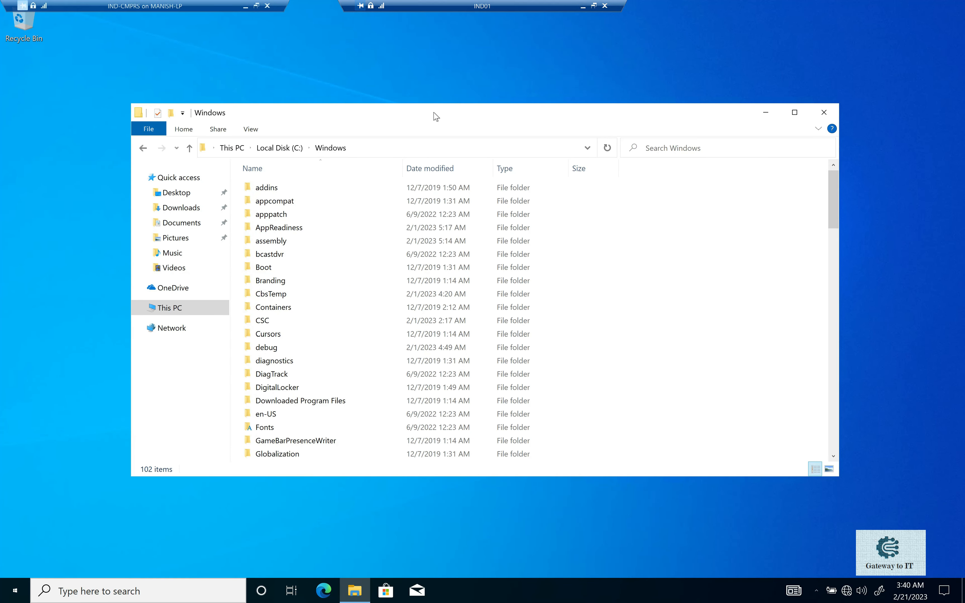
pyautogui.moveTo(440, 114); pyautogui.dragTo(450, 75)
pyautogui.moveTo(450, 75); pyautogui.dragTo(452, 64)
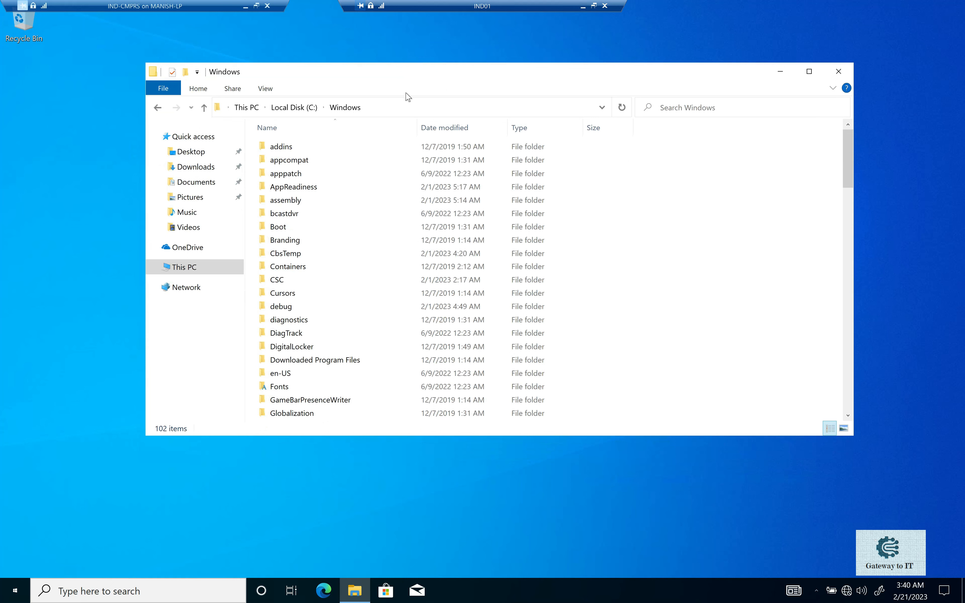
pyautogui.click(391, 107)
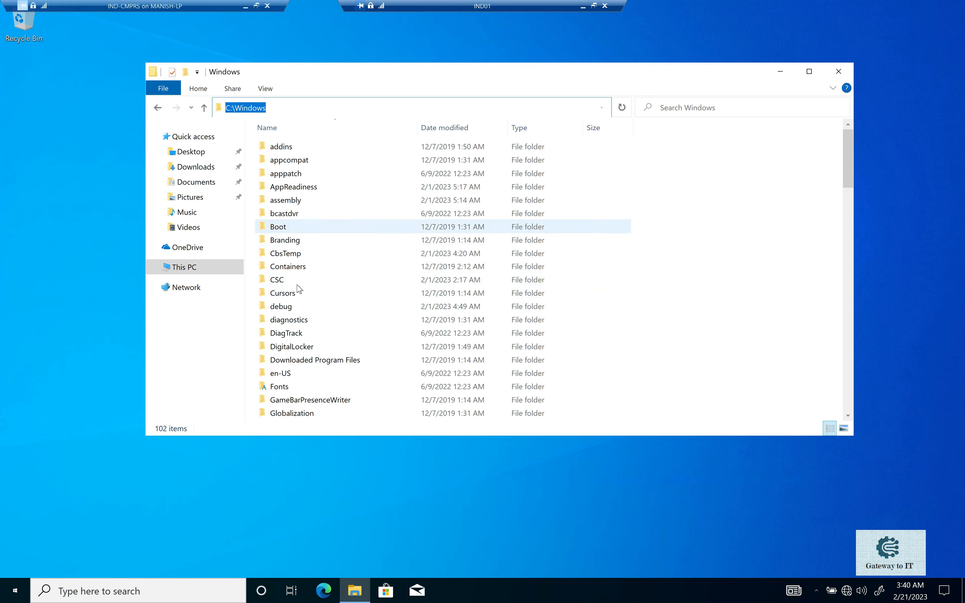
pyautogui.click(582, 8)
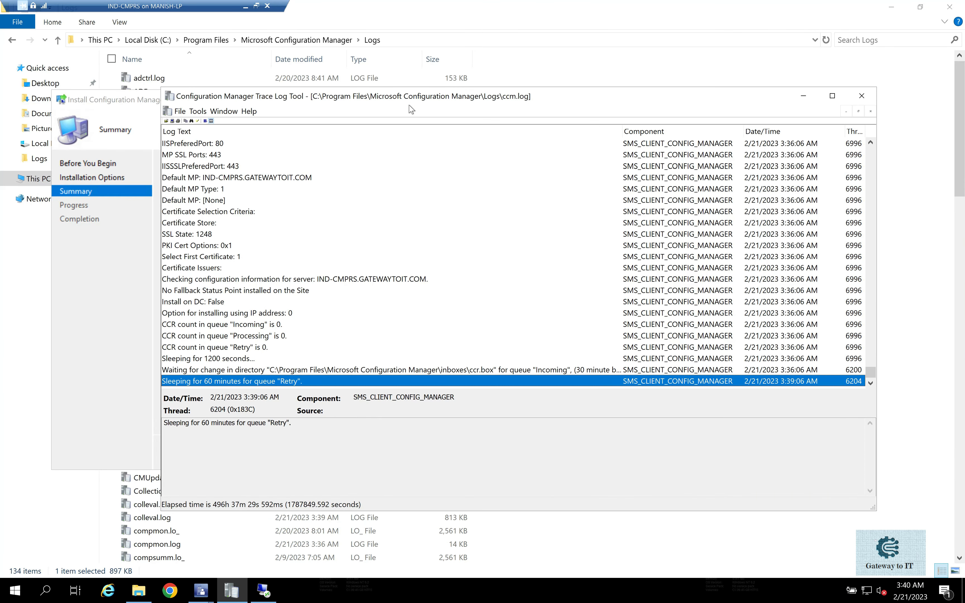
# Reposition the ccm.log window and examine the entries on receiving and queuing the push request for IND01.
pyautogui.moveTo(446, 98); pyautogui.dragTo(536, 91)
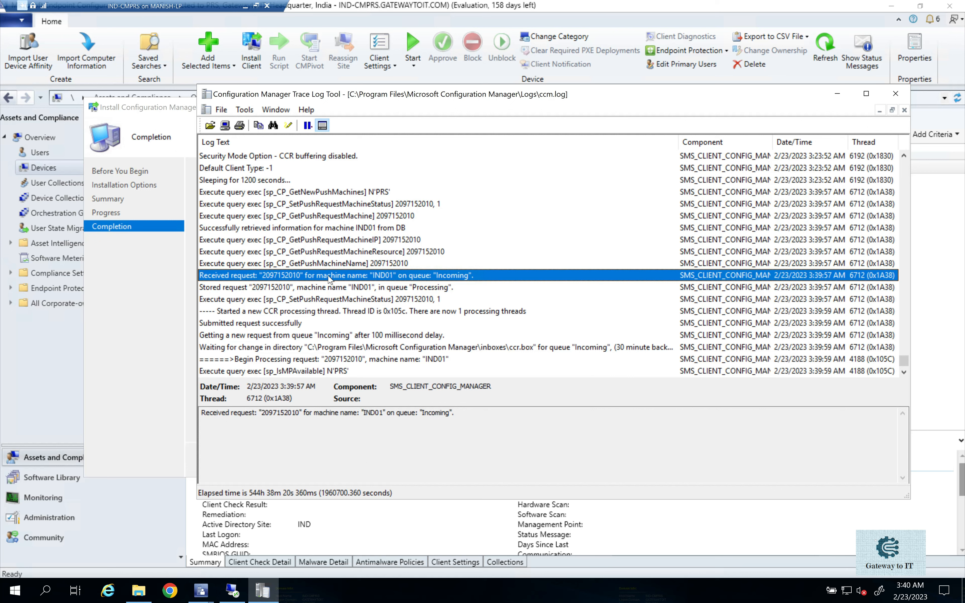
pyautogui.click(361, 289)
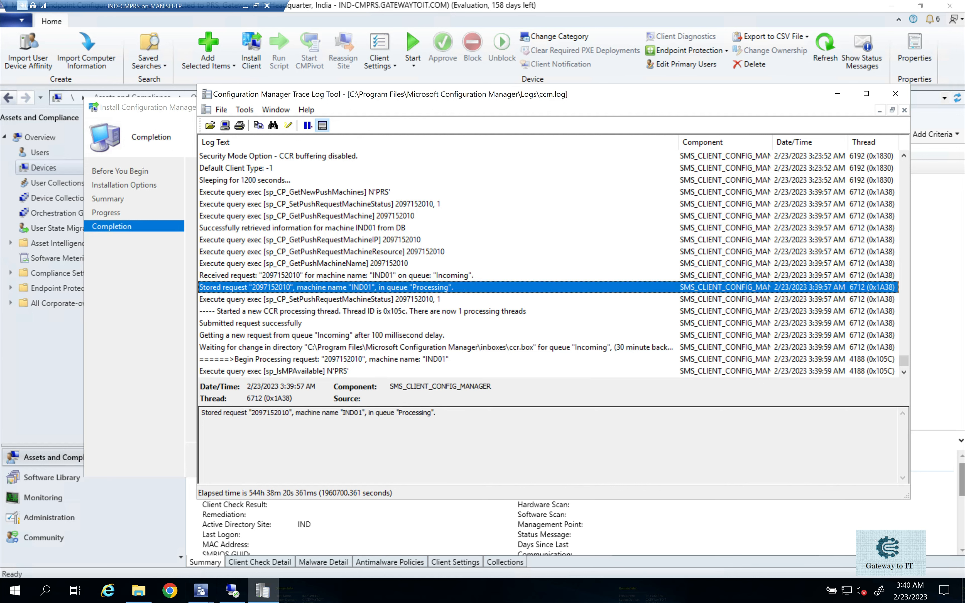
pyautogui.moveTo(346, 413); pyautogui.dragTo(360, 413)
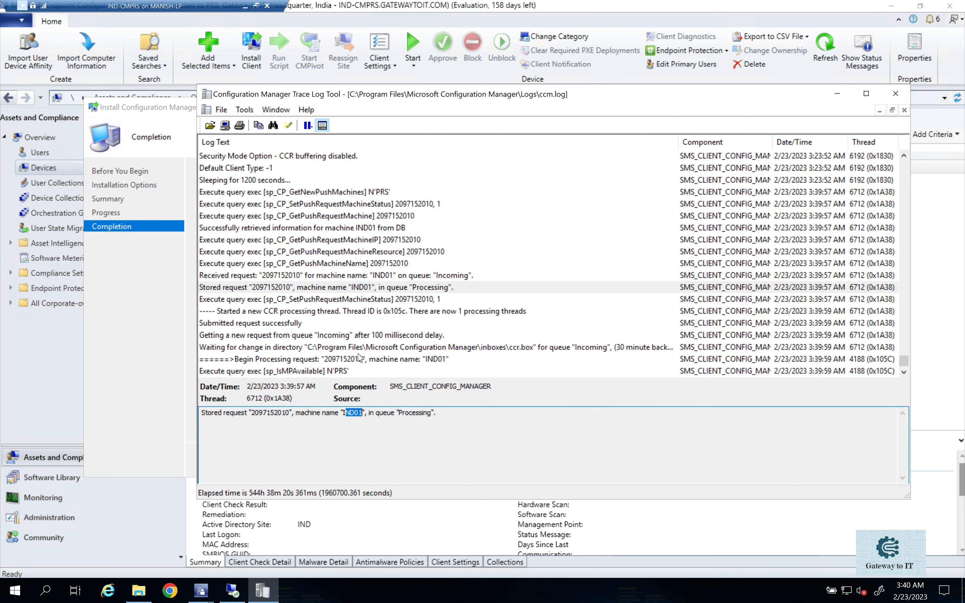
pyautogui.click(359, 313)
# Examine the ccm.log entries on connecting to IND01's administrative and IPC shares with the GATEWAYTOIT\CM_CPA account.
pyautogui.click(478, 251)
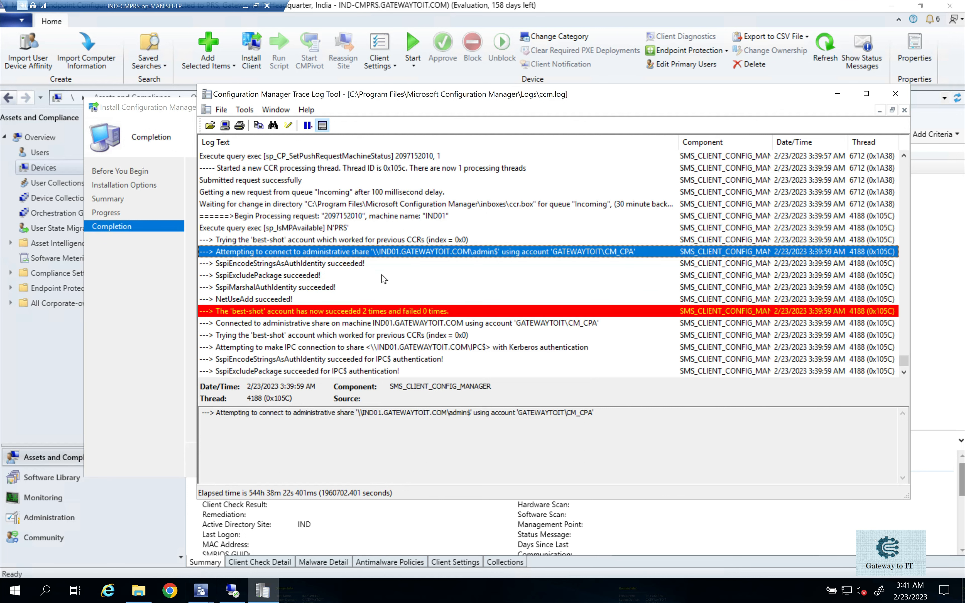
pyautogui.click(283, 297)
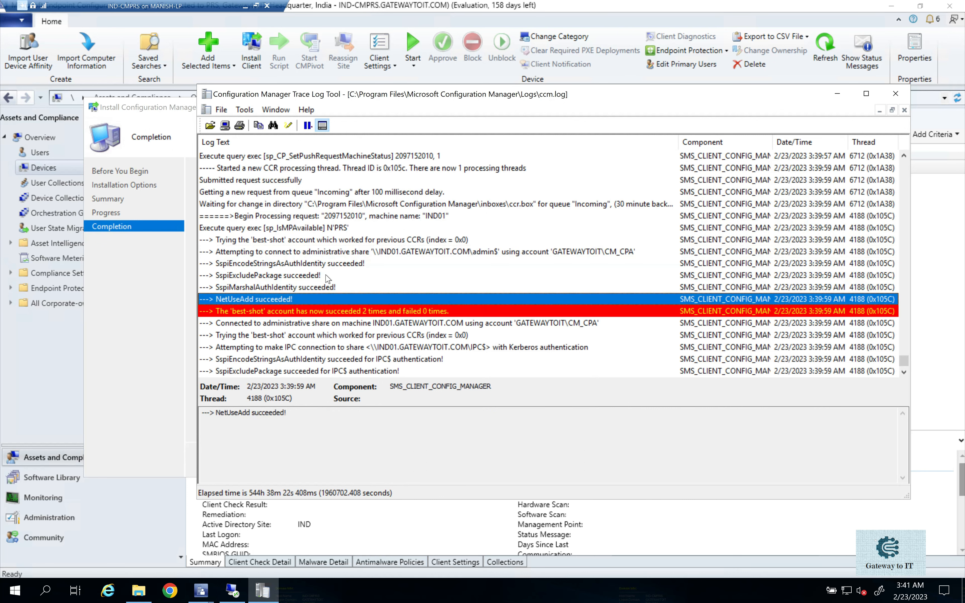
pyautogui.scroll(-1, 328, 280)
pyautogui.click(295, 313)
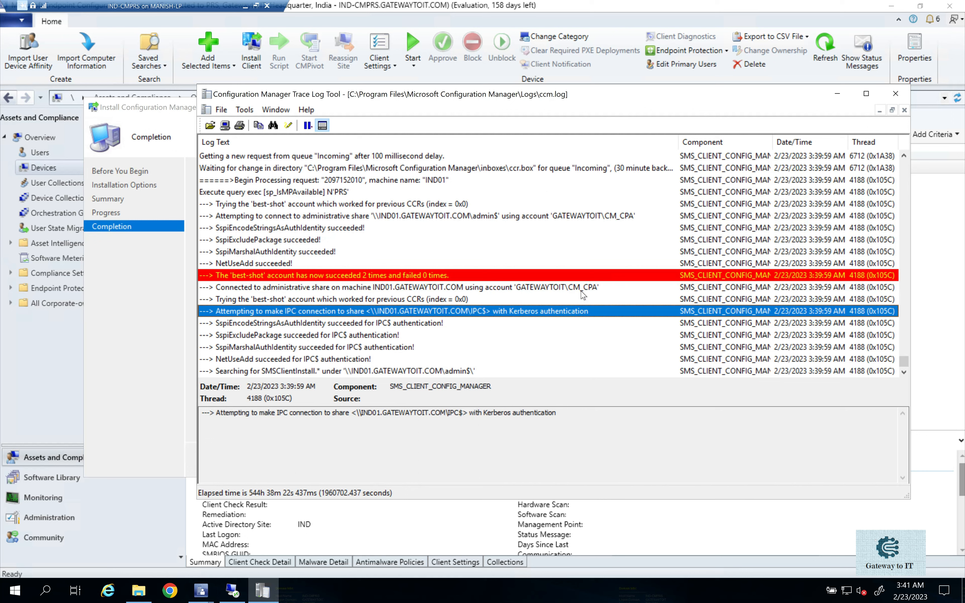
pyautogui.click(558, 291)
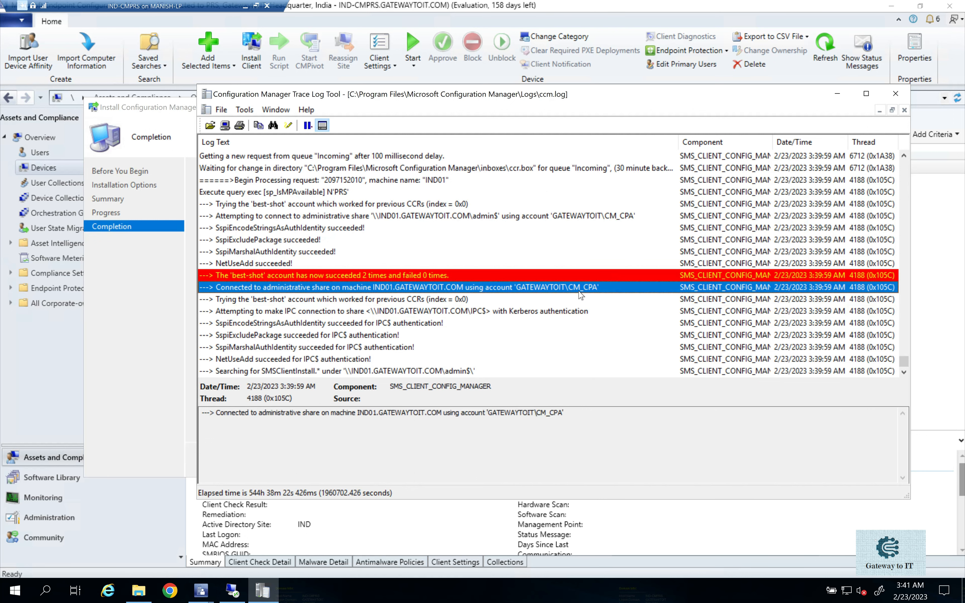
# Examine the ccm.log entries on searching for SMSClientInstall and copying the client setup files to IND01.
pyautogui.scroll(-2, 601, 295)
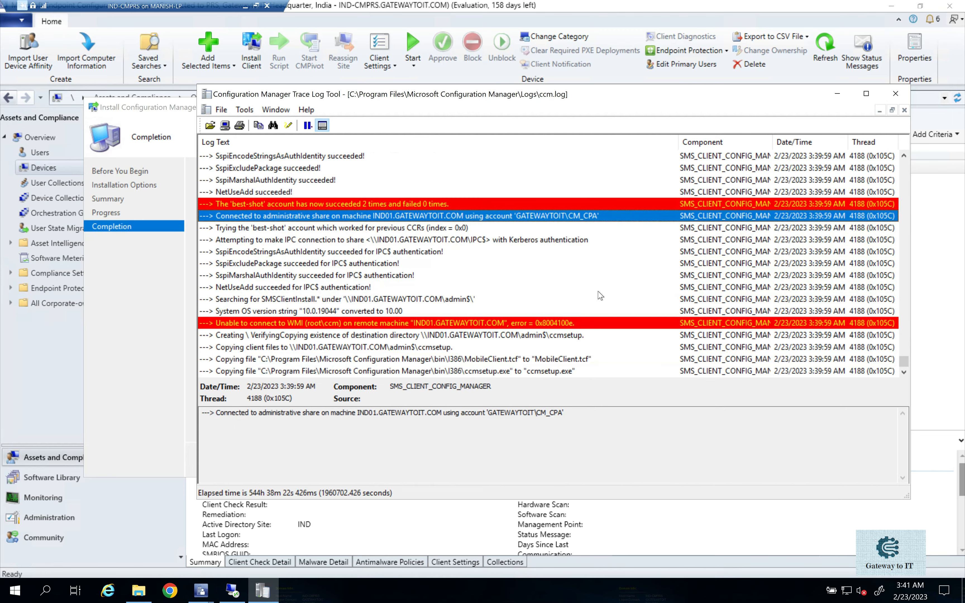
pyautogui.click(347, 303)
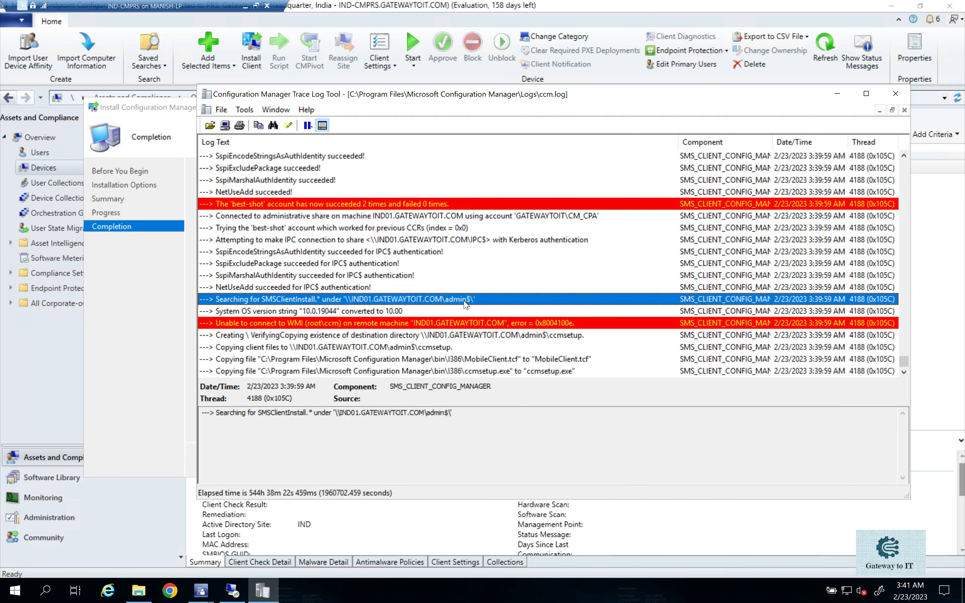
pyautogui.scroll(-3, 516, 305)
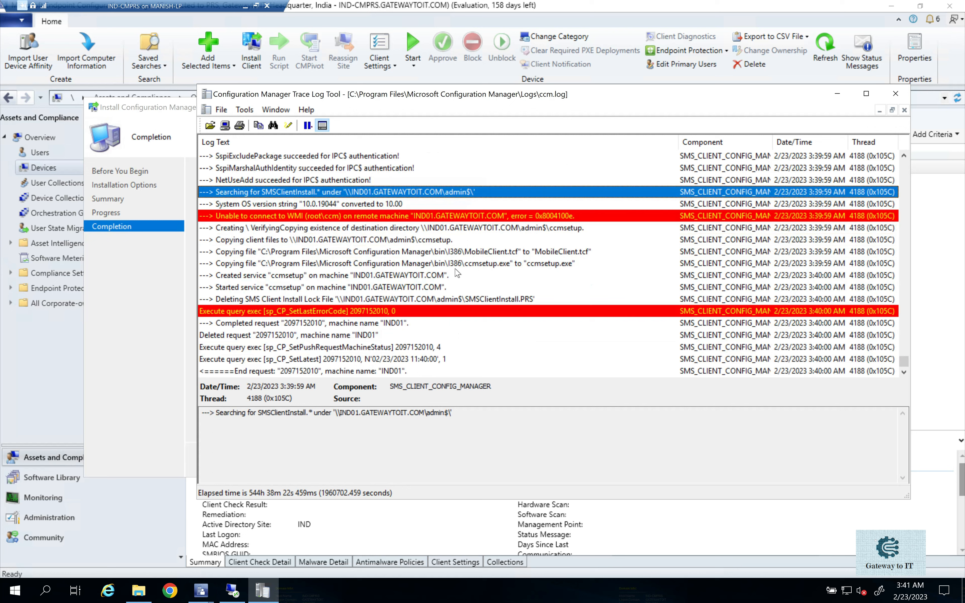
pyautogui.click(366, 255)
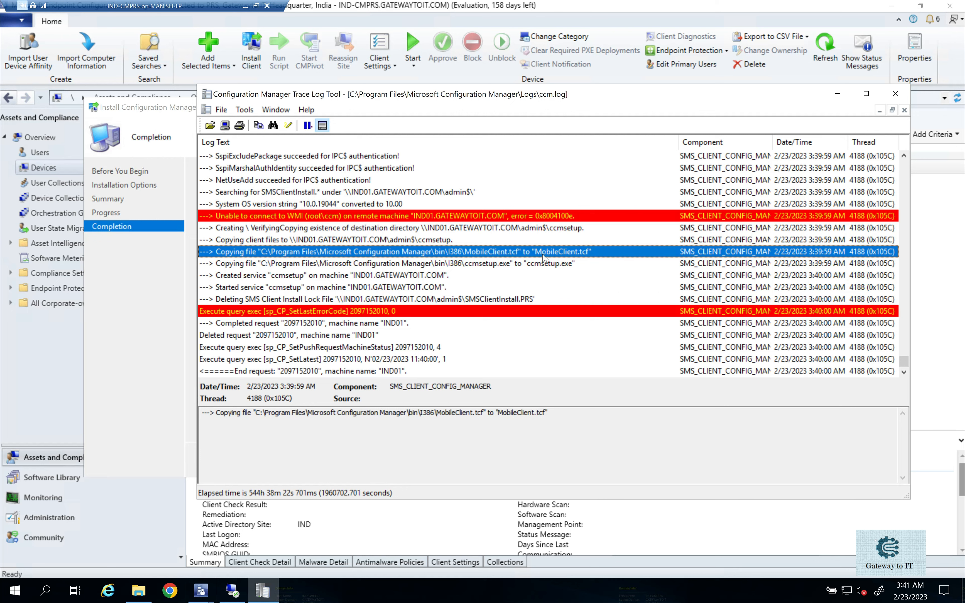
# Examine the ccm.log entries on creating the ccmsetup directory, copying MobileClient.tcf and ccmsetup.exe, and creating the ccmsetup service on IND01.
pyautogui.click(534, 268)
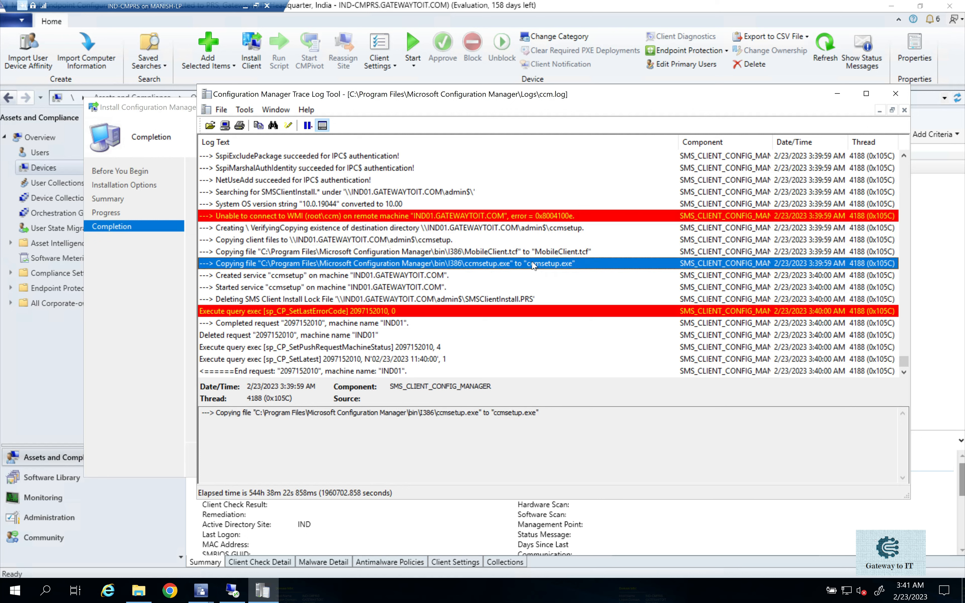
pyautogui.click(493, 275)
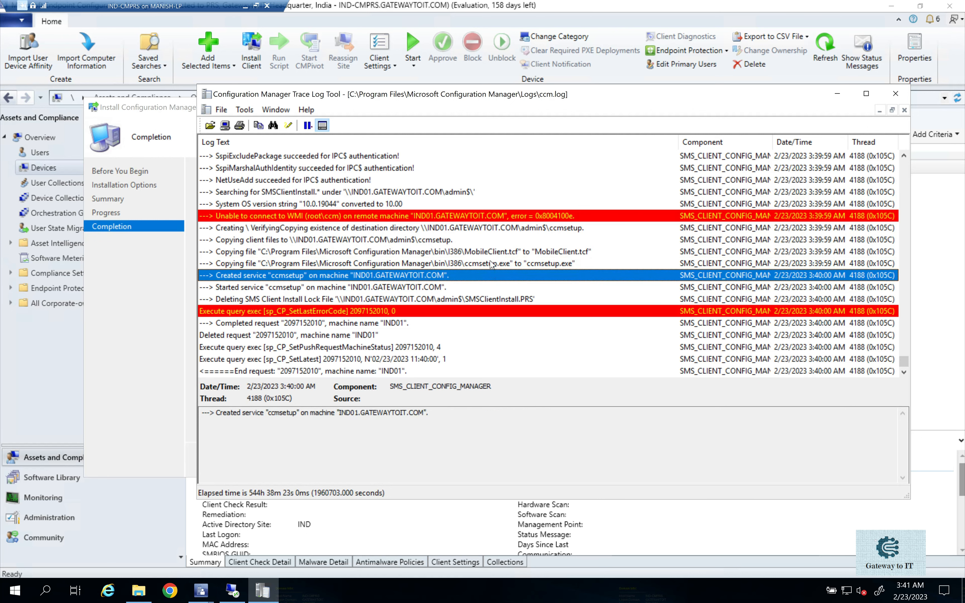
pyautogui.click(492, 262)
pyautogui.click(489, 253)
pyautogui.click(415, 240)
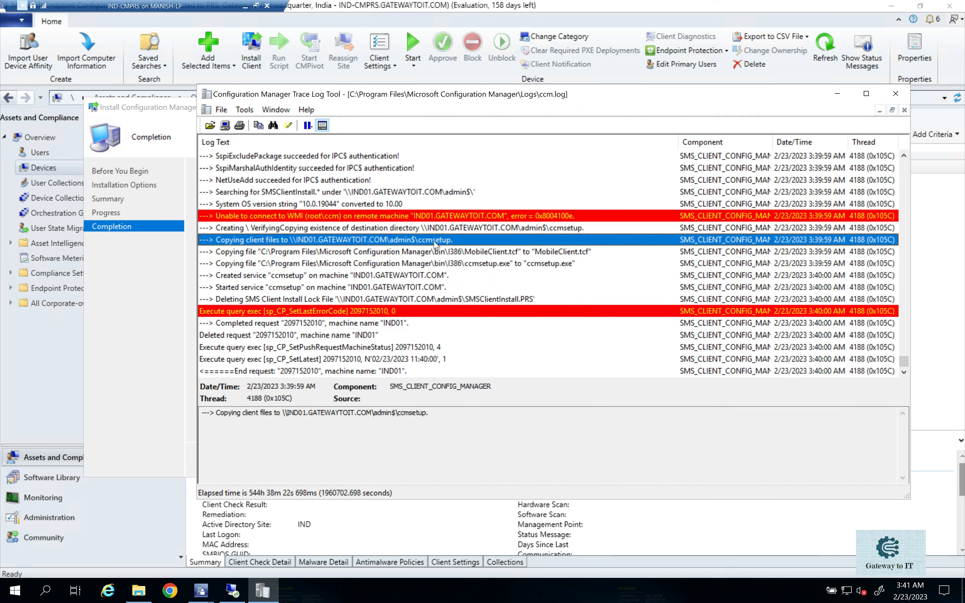
pyautogui.click(237, 231)
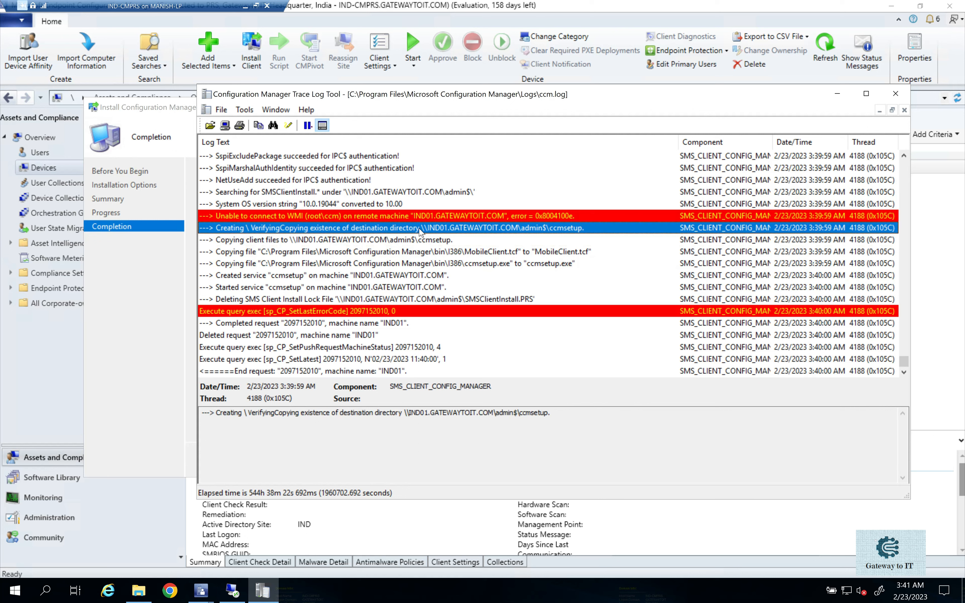
pyautogui.click(438, 245)
pyautogui.click(454, 255)
pyautogui.click(520, 264)
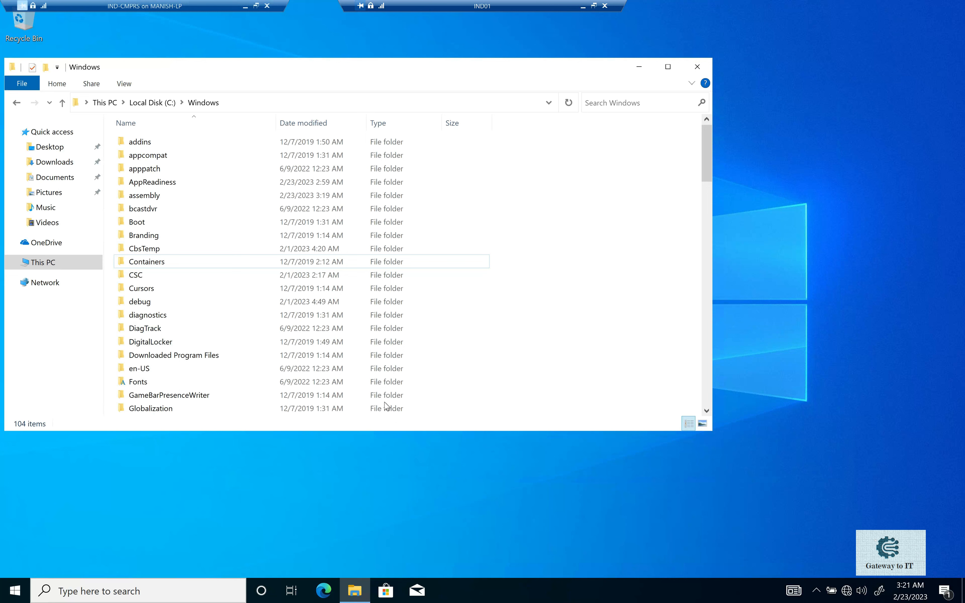
# Check the ccmsetup folder's contents and the CCM folders under C:\Windows on IND01, then return to the site server.
pyautogui.doubleClick(167, 289)
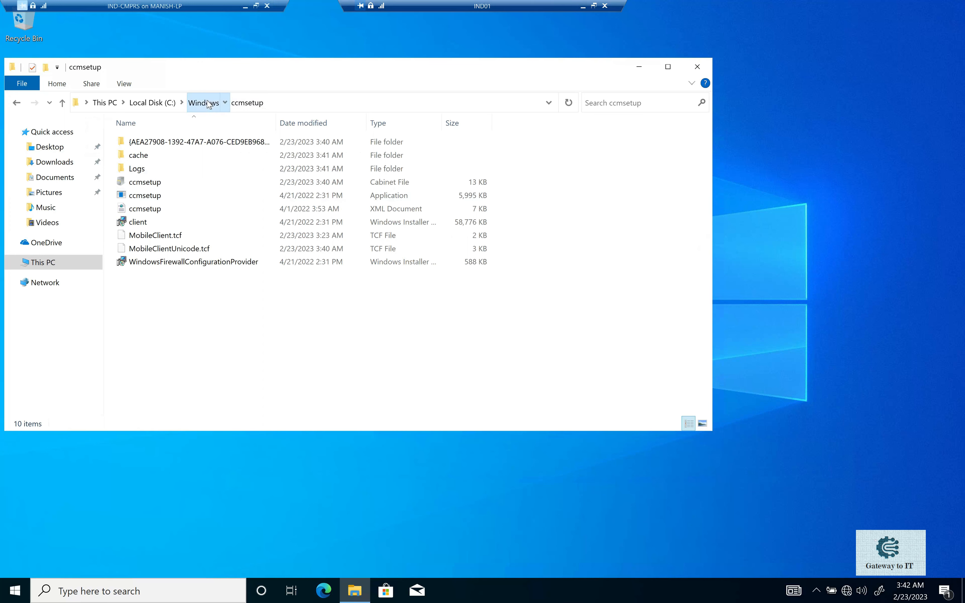
pyautogui.click(149, 263)
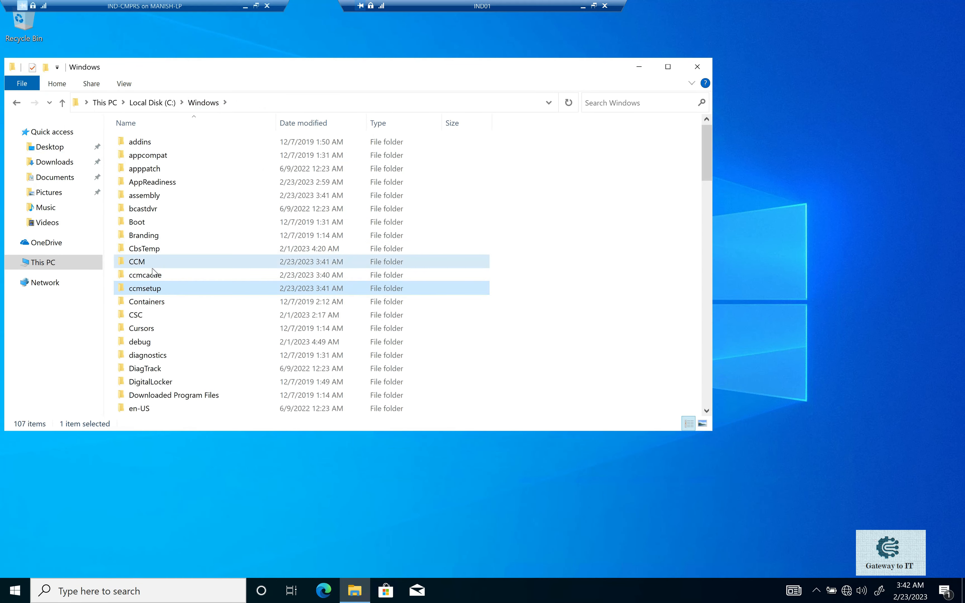
pyautogui.click(153, 286)
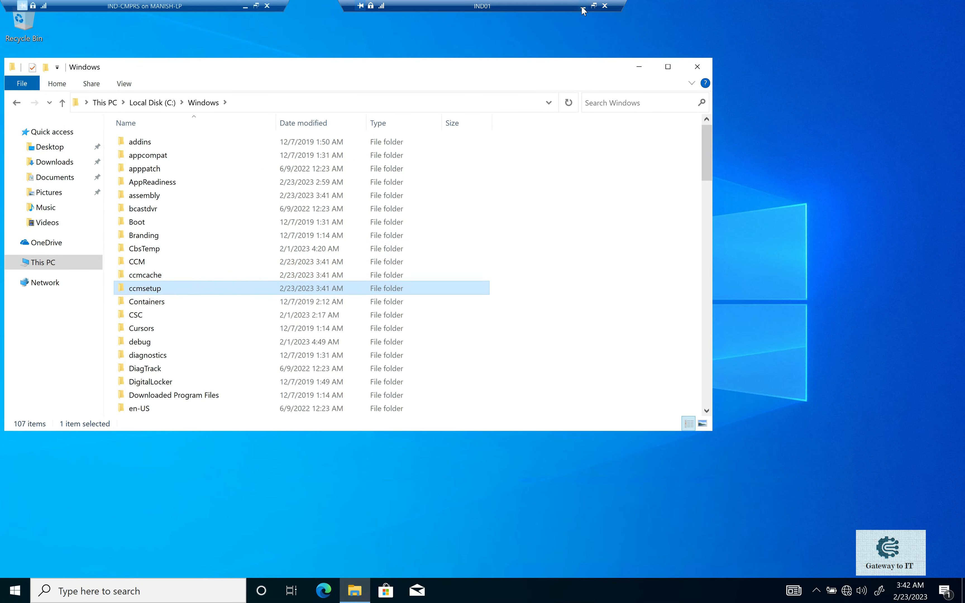
pyautogui.click(583, 6)
# Review the two ccm.log entries on copying MobileClient.tcf and ccmsetup.exe from the site server's bin\I386 folder.
pyautogui.click(452, 251)
pyautogui.click(451, 263)
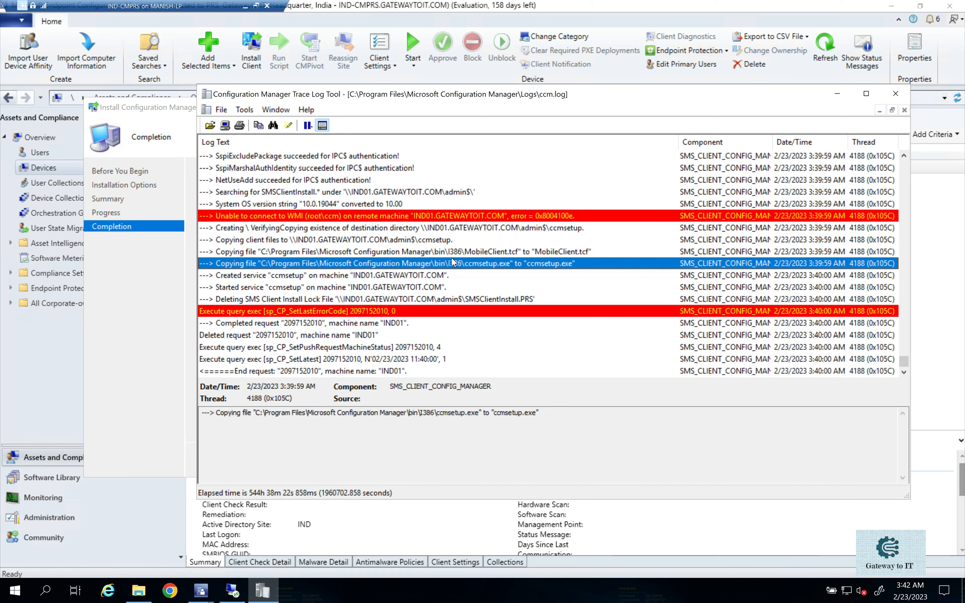
pyautogui.click(450, 252)
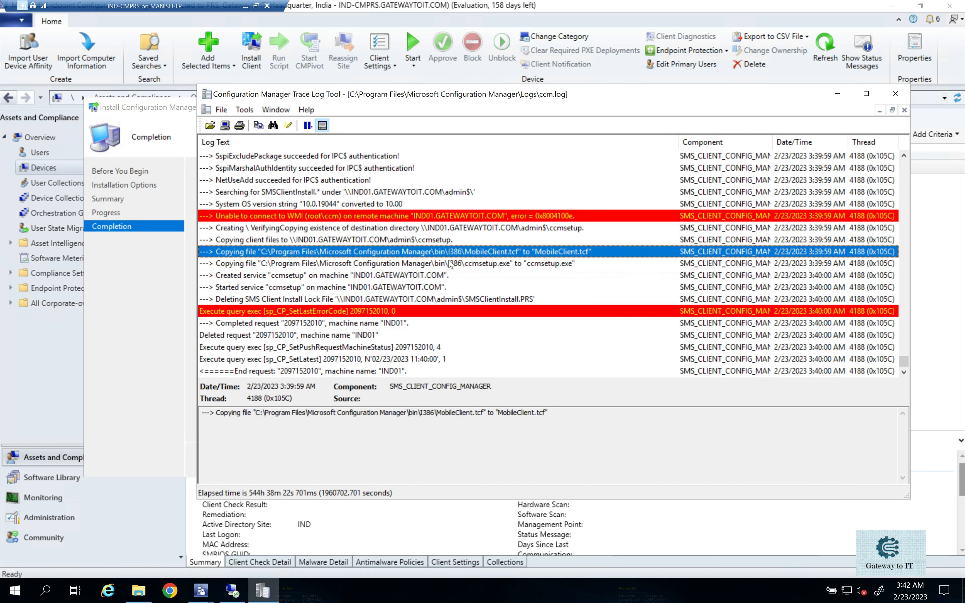
pyautogui.click(451, 263)
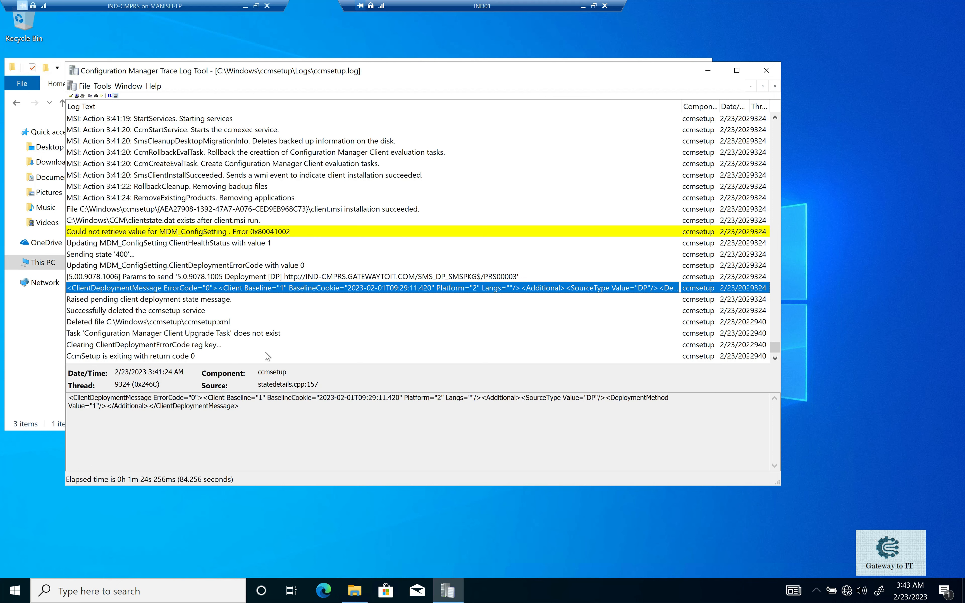
# Look through the MSI action entries in ccmsetup.log on IND01 and minimize the log window.
pyautogui.scroll(5, 351, 245)
pyautogui.scroll(10, 351, 246)
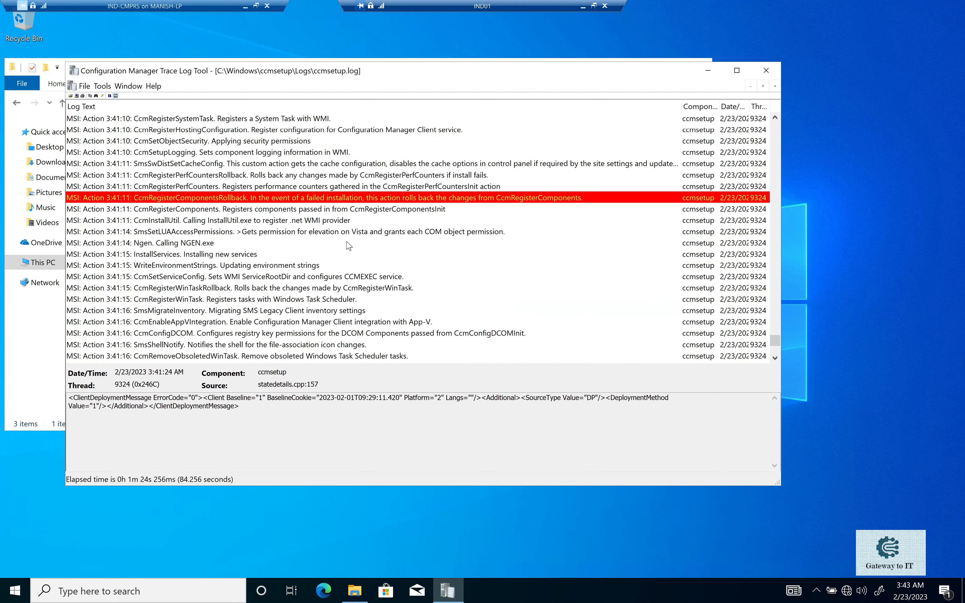
pyautogui.scroll(10, 349, 246)
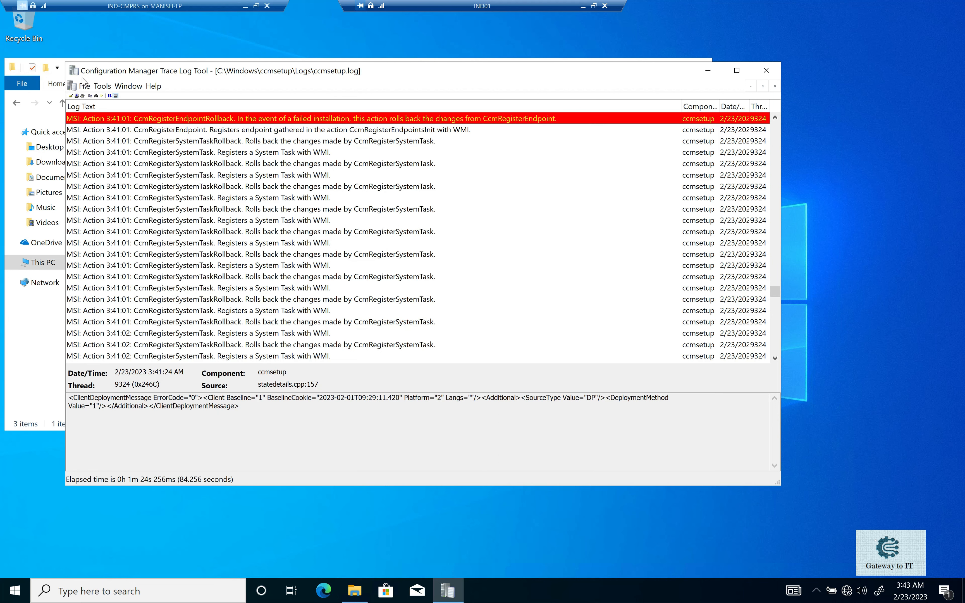
pyautogui.click(708, 71)
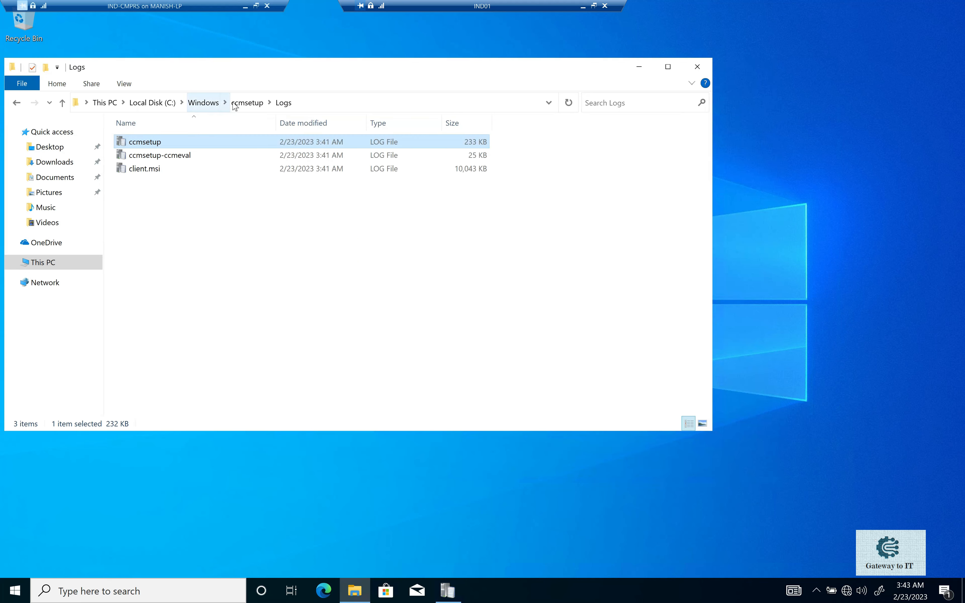
# Open MobileClient.tcf from IND01's C:\Windows\ccmsetup folder in Notepad.
pyautogui.click(244, 103)
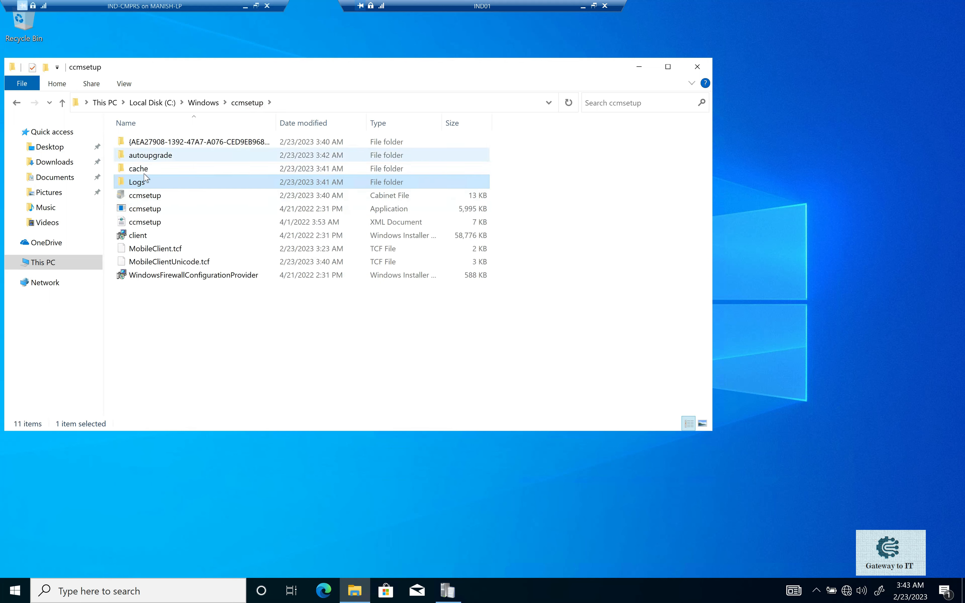
pyautogui.click(174, 249)
pyautogui.rightClick(175, 248)
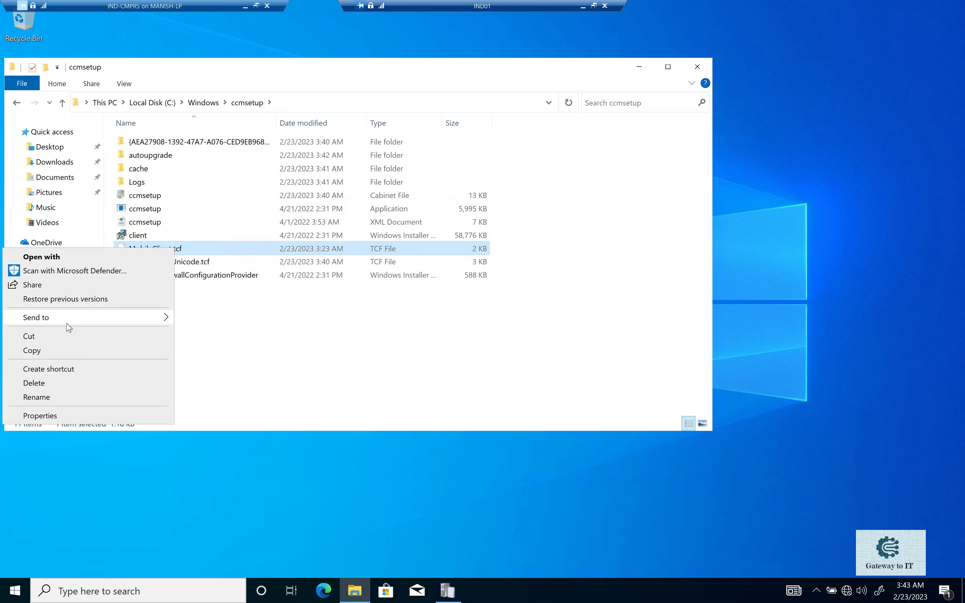
pyautogui.click(41, 257)
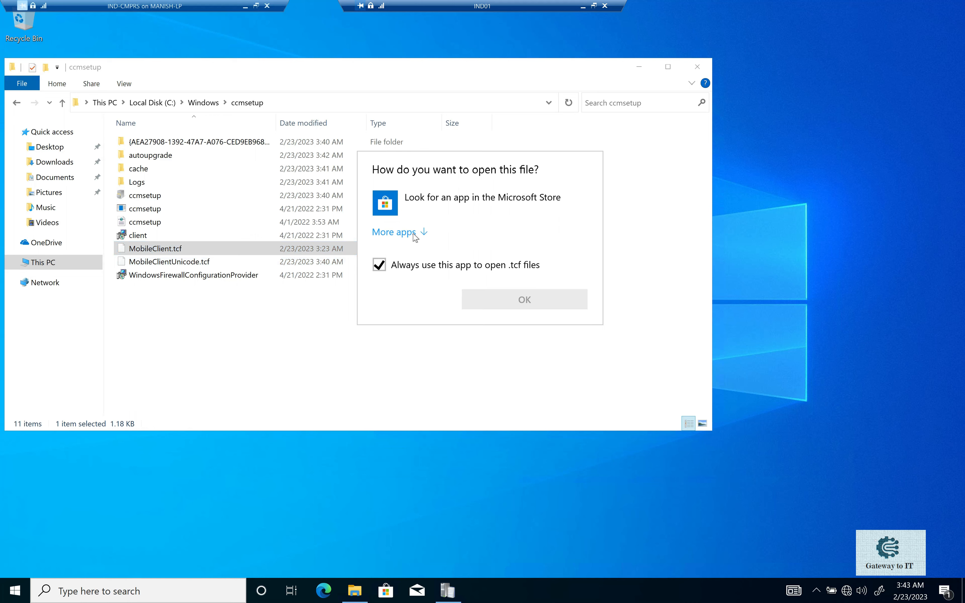
pyautogui.click(415, 235)
pyautogui.click(414, 276)
pyautogui.click(538, 456)
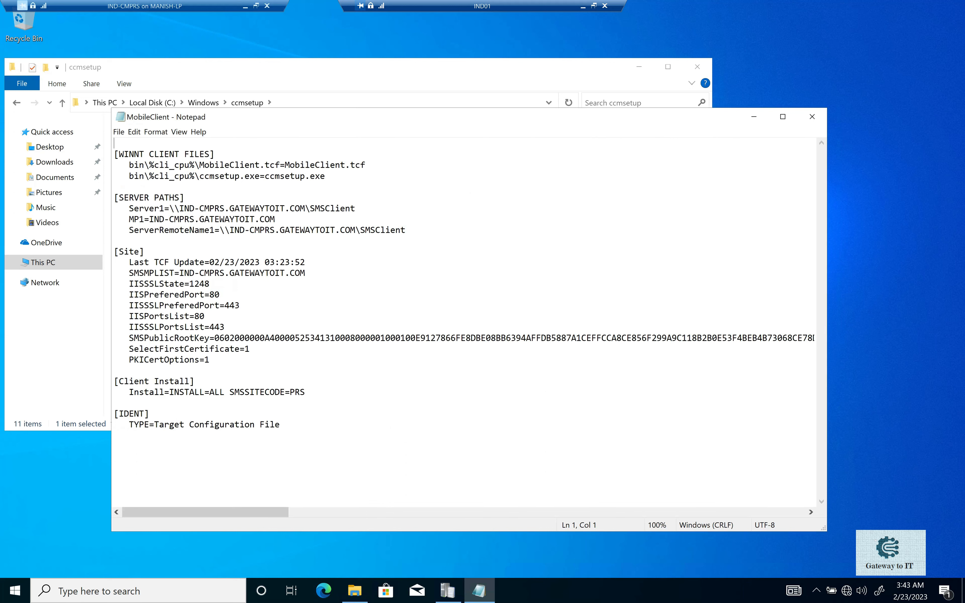
# Examine the client files, server paths, management point and site settings in MobileClient.tcf.
pyautogui.moveTo(325, 176); pyautogui.dragTo(115, 166)
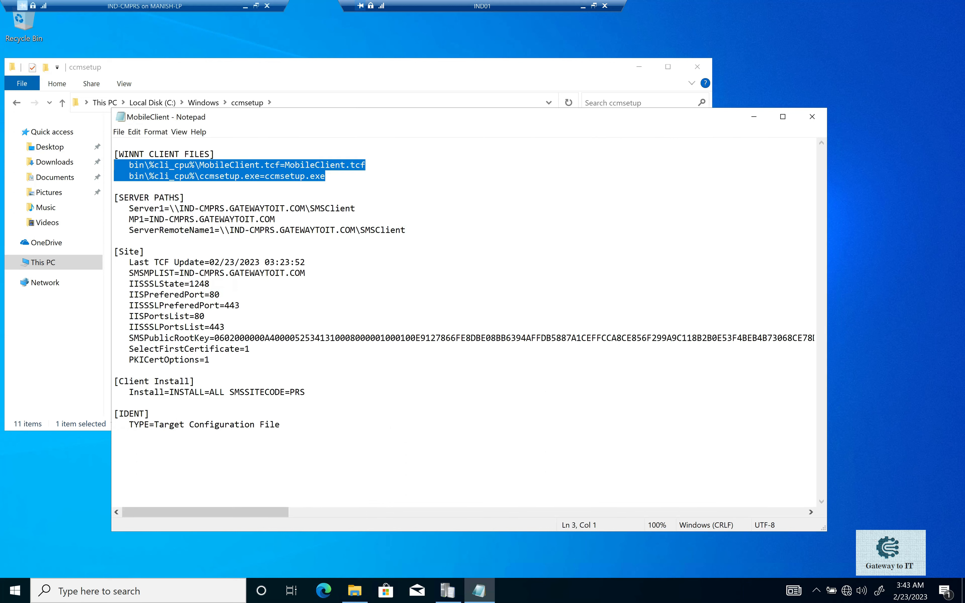
pyautogui.moveTo(170, 208); pyautogui.dragTo(351, 209)
pyautogui.moveTo(153, 219); pyautogui.dragTo(204, 219)
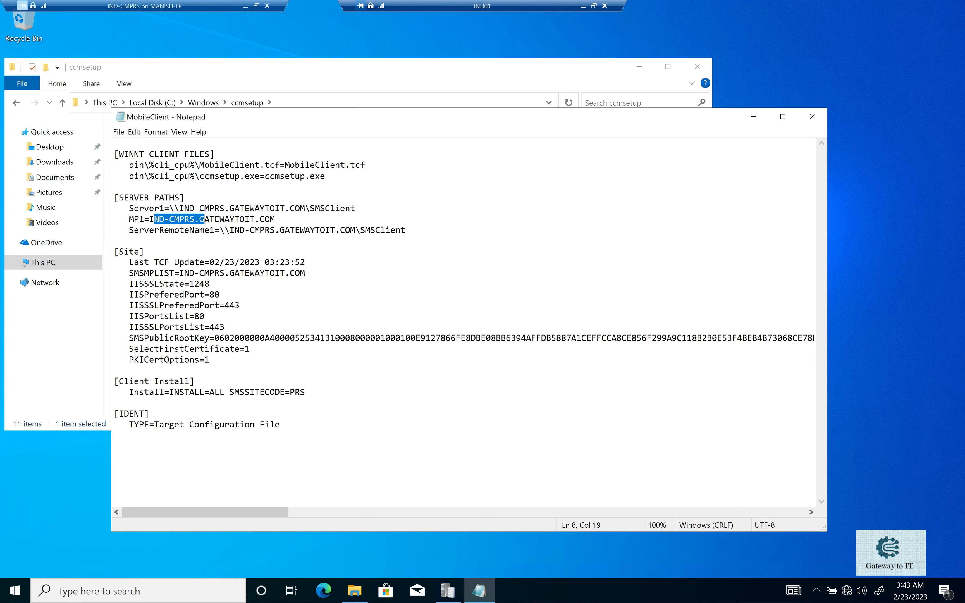
pyautogui.moveTo(123, 251); pyautogui.dragTo(209, 359)
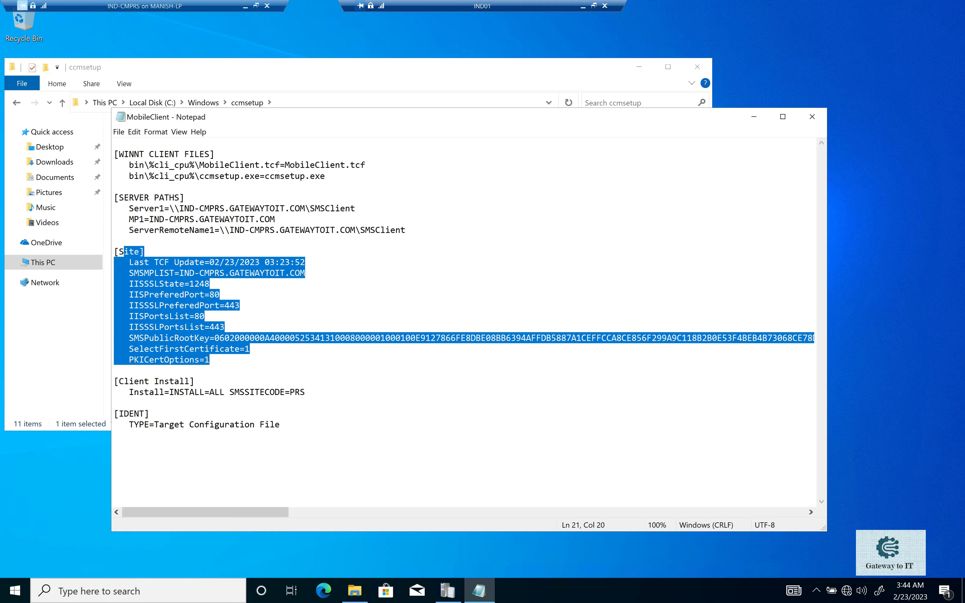
pyautogui.moveTo(284, 165); pyautogui.dragTo(365, 165)
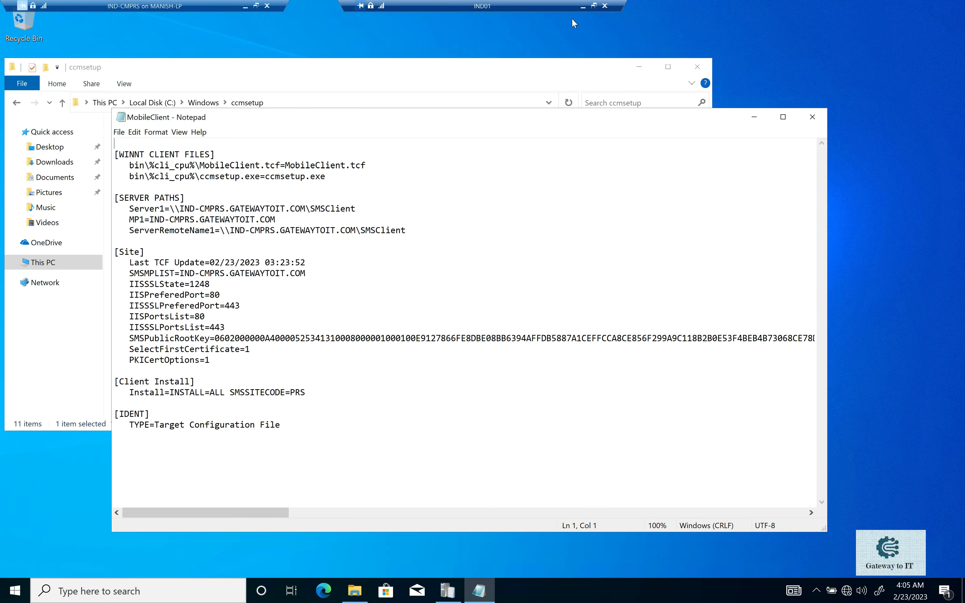
# Return to the site server and re-examine the ccm.log entries on deleting the install lock file and copying MobileClient.tcf and ccmsetup.exe.
pyautogui.click(583, 7)
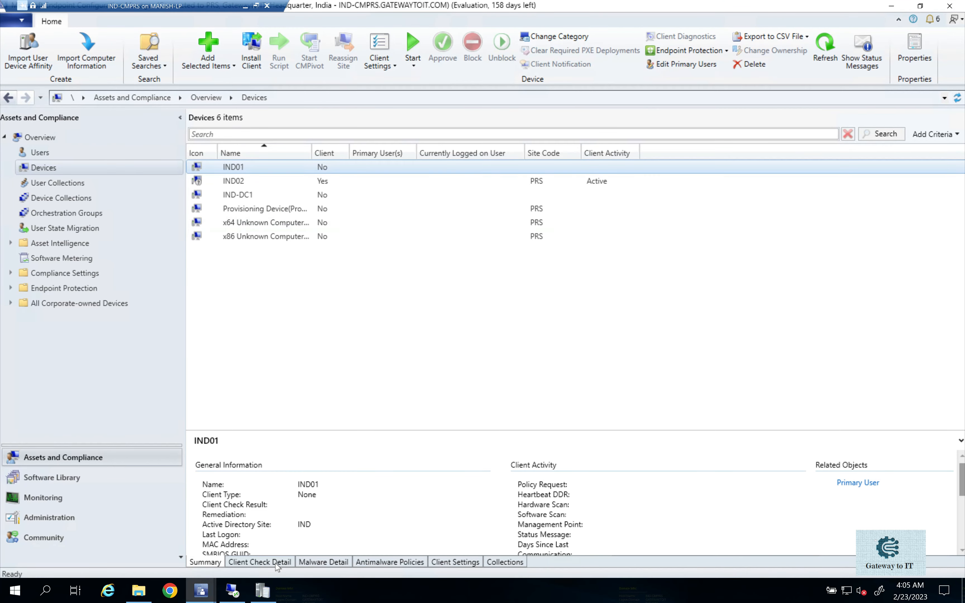
pyautogui.click(271, 586)
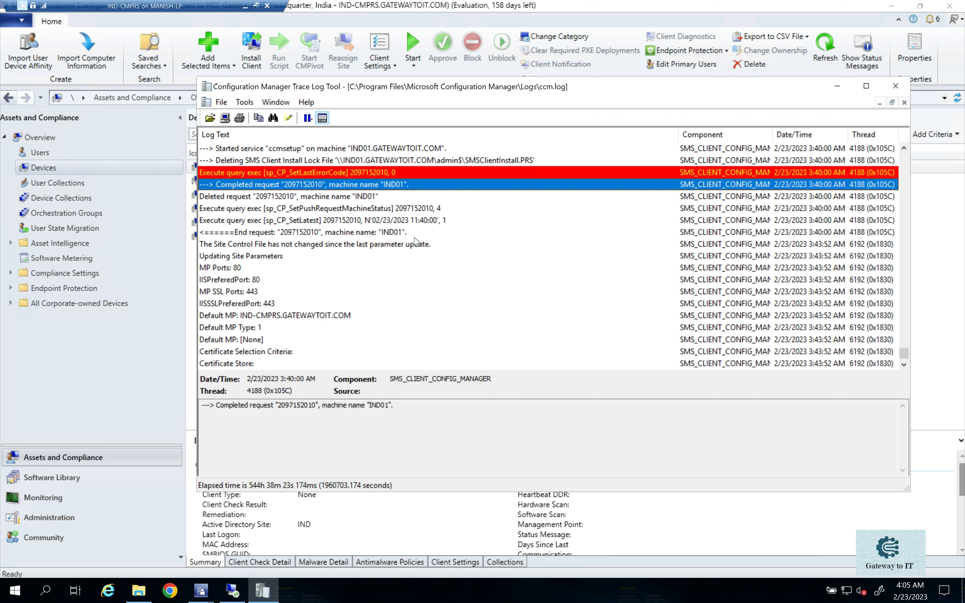
pyautogui.scroll(1, 430, 201)
pyautogui.click(420, 198)
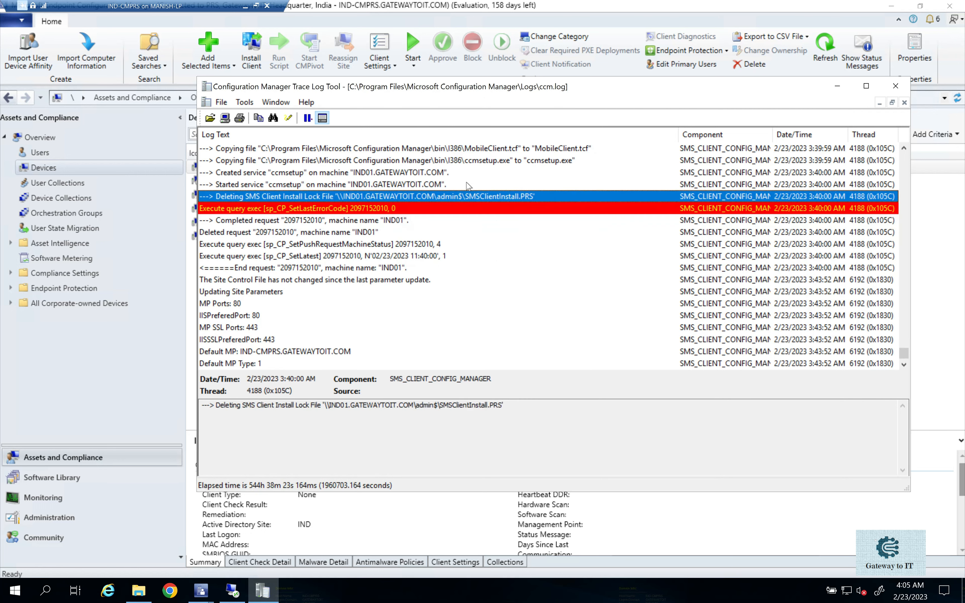
pyautogui.click(473, 161)
pyautogui.click(490, 150)
pyautogui.click(490, 164)
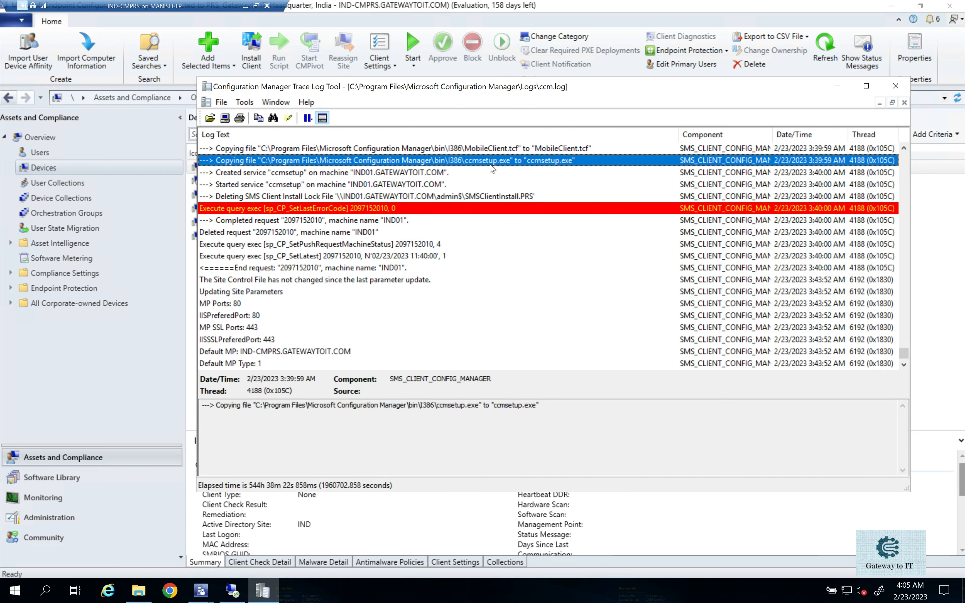
pyautogui.click(494, 149)
pyautogui.click(495, 162)
# Switch to the IND01 session, close MobileClient.tcf, and open ccmsetup.log from C:\Windows\ccmsetup\Logs in a maximized window.
pyautogui.click(232, 590)
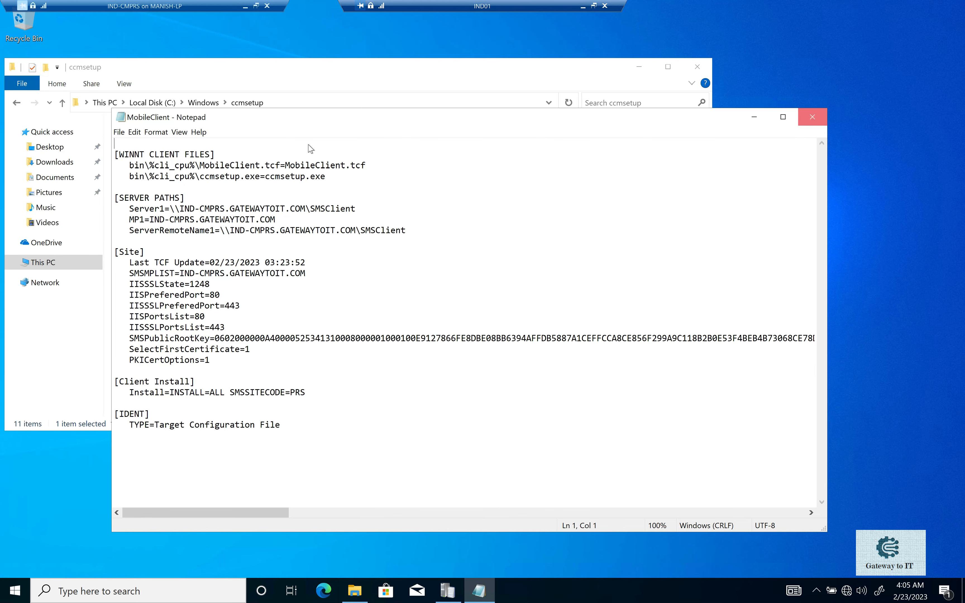
pyautogui.click(812, 117)
pyautogui.doubleClick(148, 185)
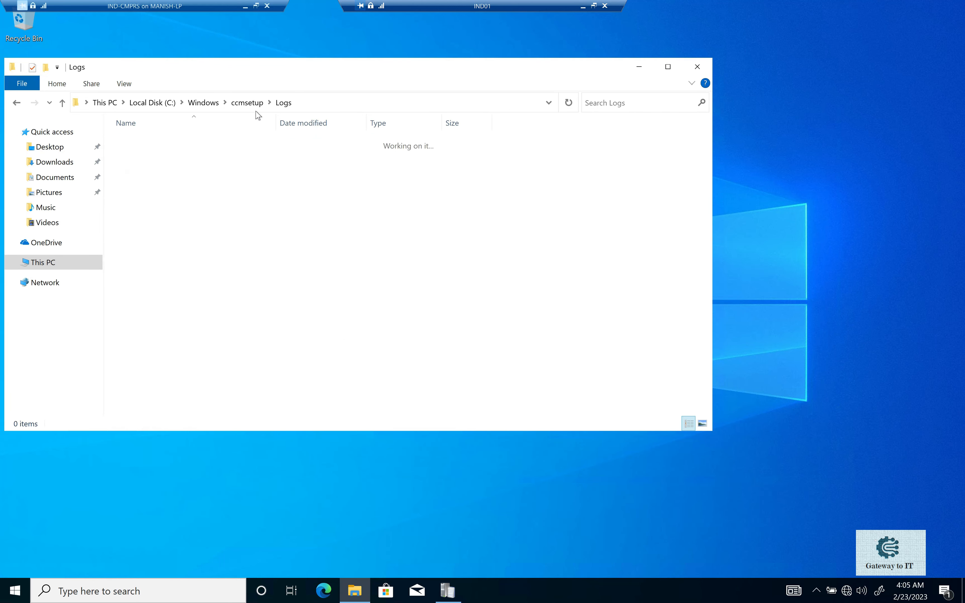
pyautogui.click(176, 143)
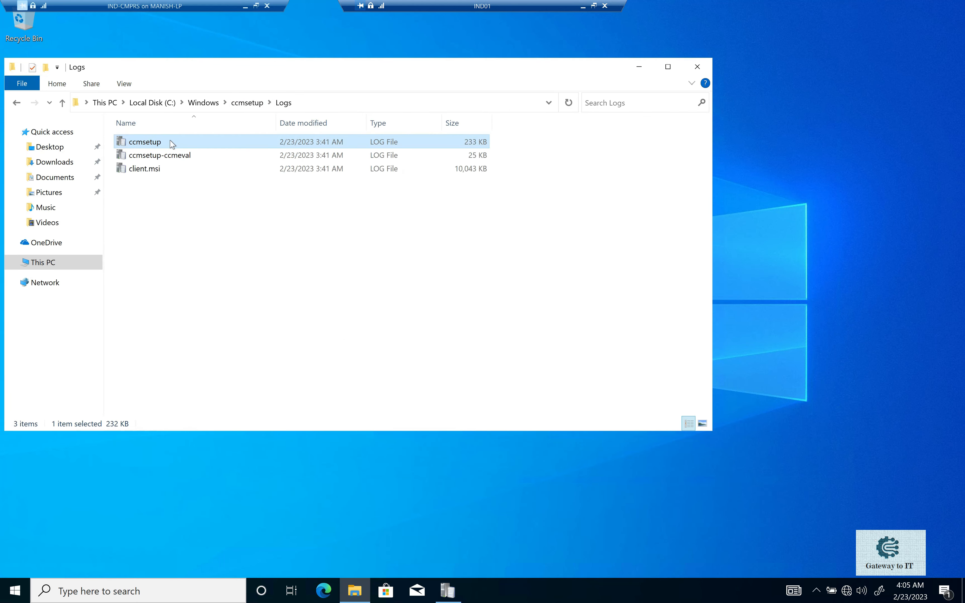
pyautogui.doubleClick(173, 143)
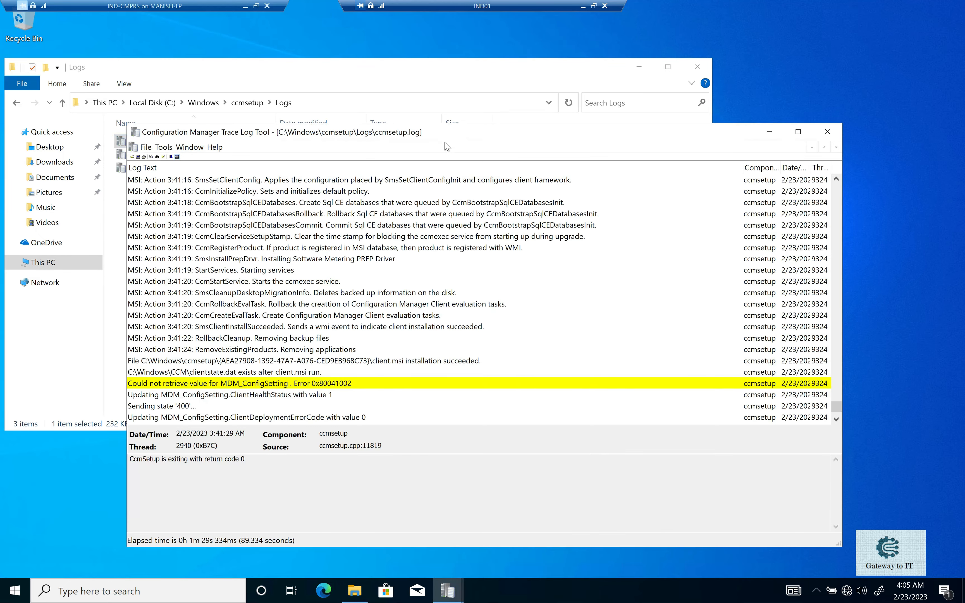
pyautogui.doubleClick(446, 143)
# Go to the first entry of ccmsetup.log and examine the Ccmsetup command line and its MobileClient.tcf config parameter.
pyautogui.scroll(10, 381, 282)
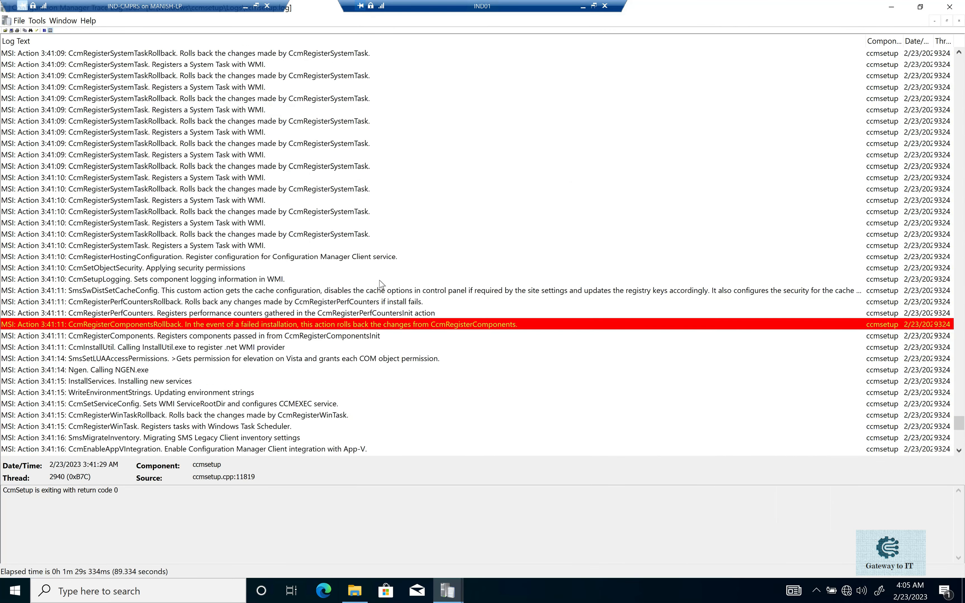
pyautogui.scroll(15, 381, 282)
pyautogui.scroll(15, 375, 281)
pyautogui.scroll(15, 370, 279)
pyautogui.scroll(15, 371, 279)
pyautogui.scroll(5, 368, 278)
pyautogui.click(363, 281)
pyautogui.press('Home')
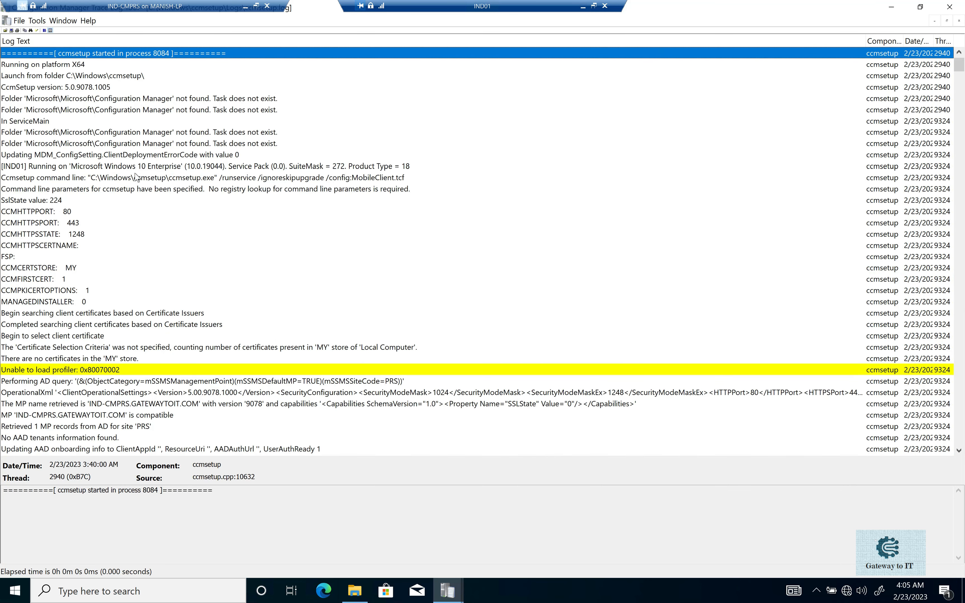
pyautogui.click(142, 179)
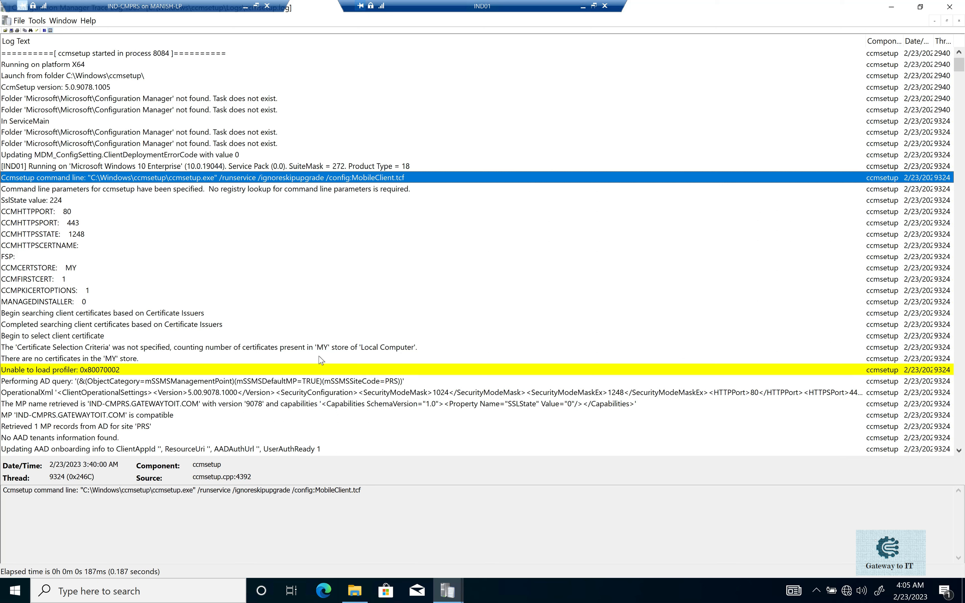
pyautogui.moveTo(316, 490); pyautogui.dragTo(360, 490)
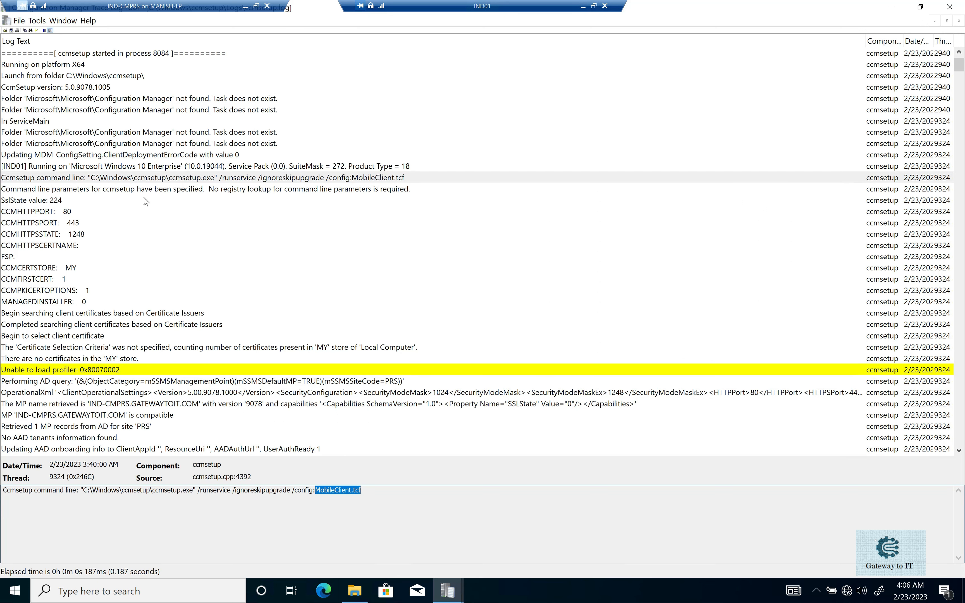
# Examine the ccmsetup.log entries listing the SSL state, HTTP ports and client certificate options.
pyautogui.moveTo(60, 204); pyautogui.dragTo(52, 273)
pyautogui.click(51, 277)
pyautogui.click(52, 294)
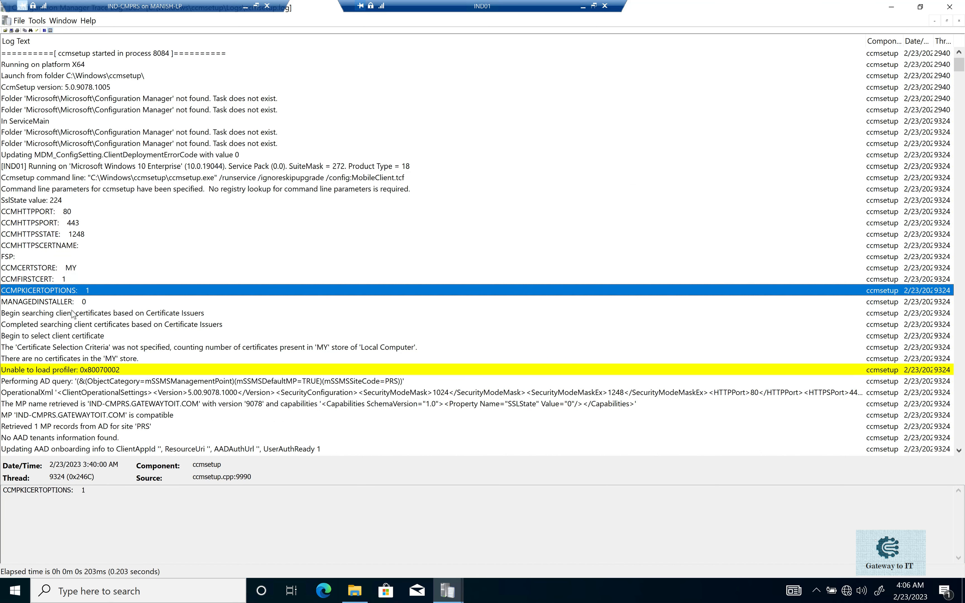
# Open MobileClient.tcf from C:\Windows\ccmsetup in Notepad and place it beside the ccmsetup.log entries for comparison.
pyautogui.click(353, 592)
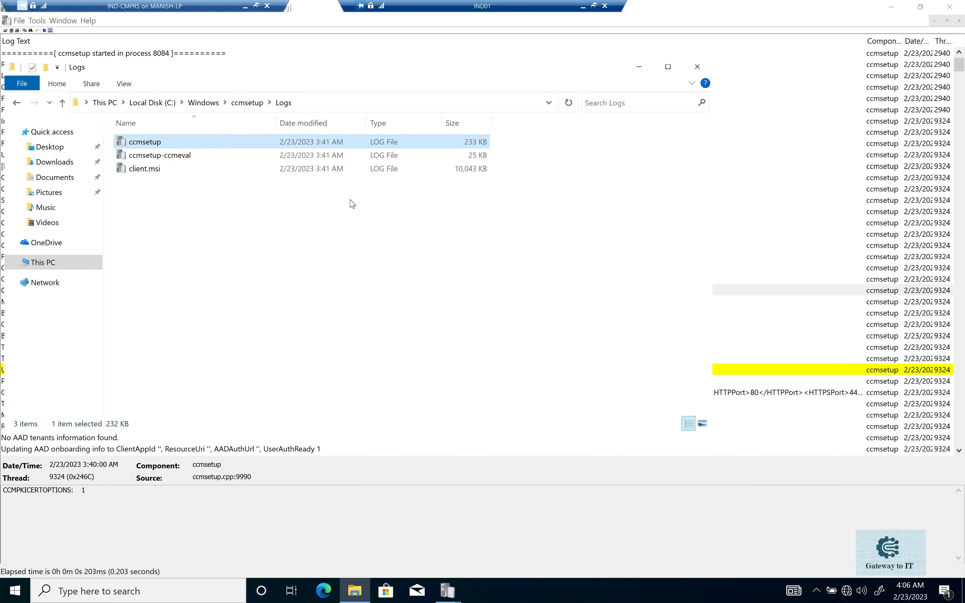
pyautogui.click(246, 103)
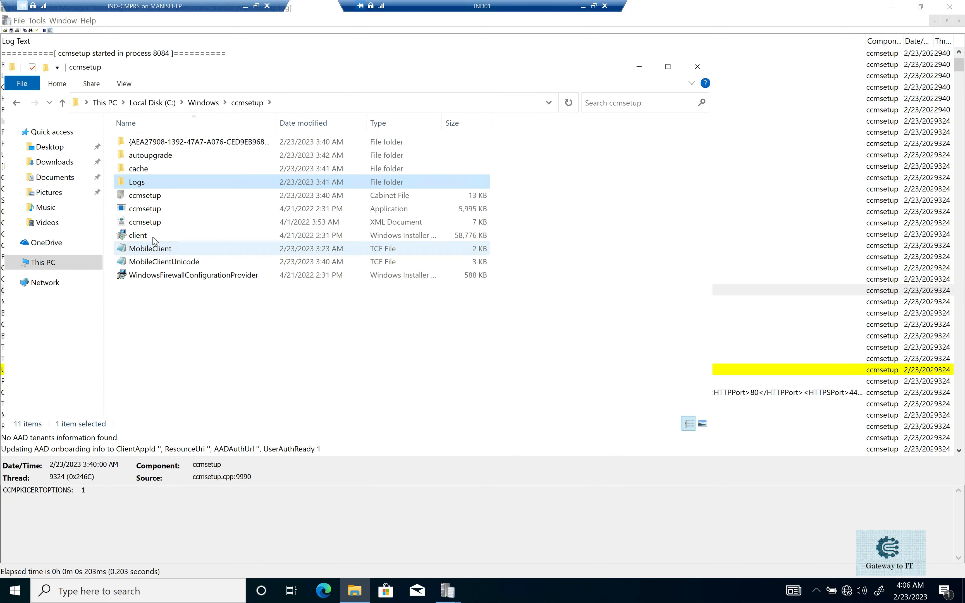
pyautogui.rightClick(152, 251)
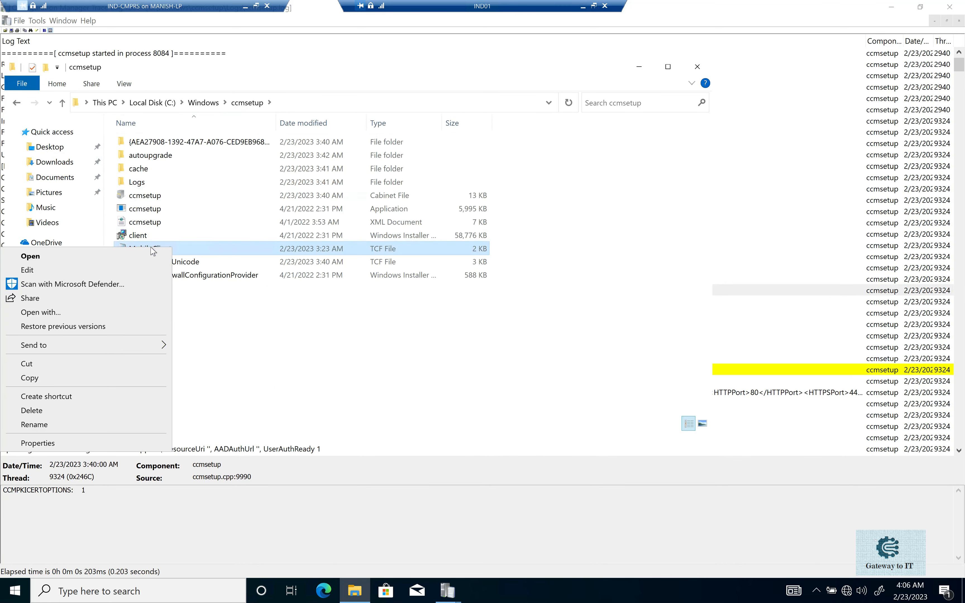
pyautogui.click(112, 264)
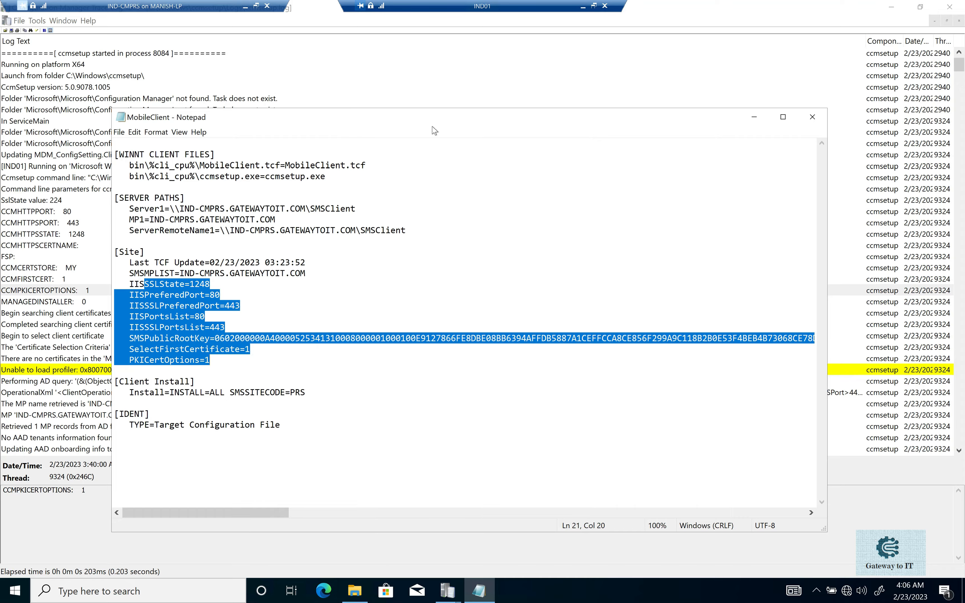
pyautogui.moveTo(493, 102); pyautogui.dragTo(654, 97)
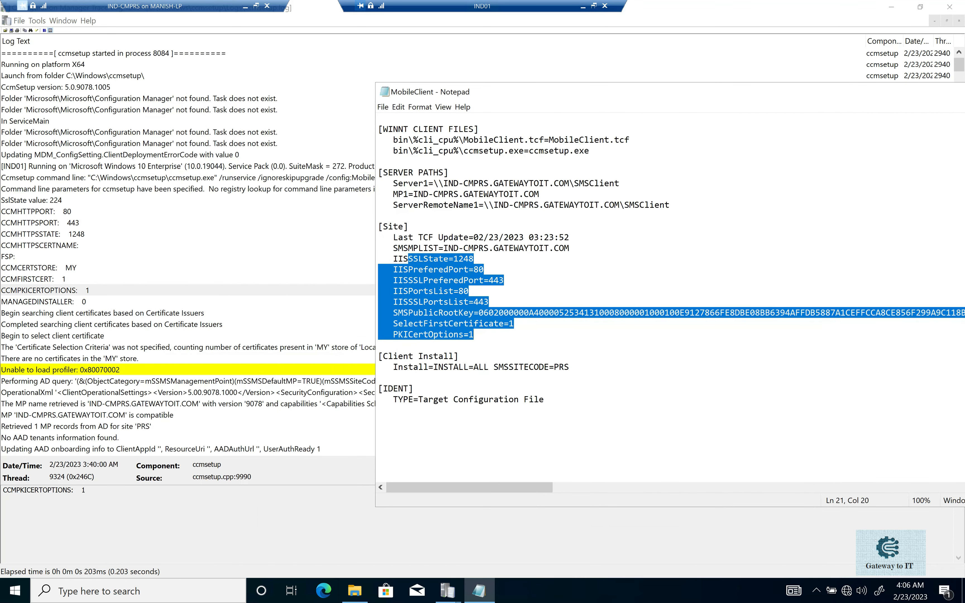
# Examine the ccmsetup.log entries on OperationalXml, management point compatibility and AAD tenant information.
pyautogui.click(177, 395)
pyautogui.scroll(-3, 178, 395)
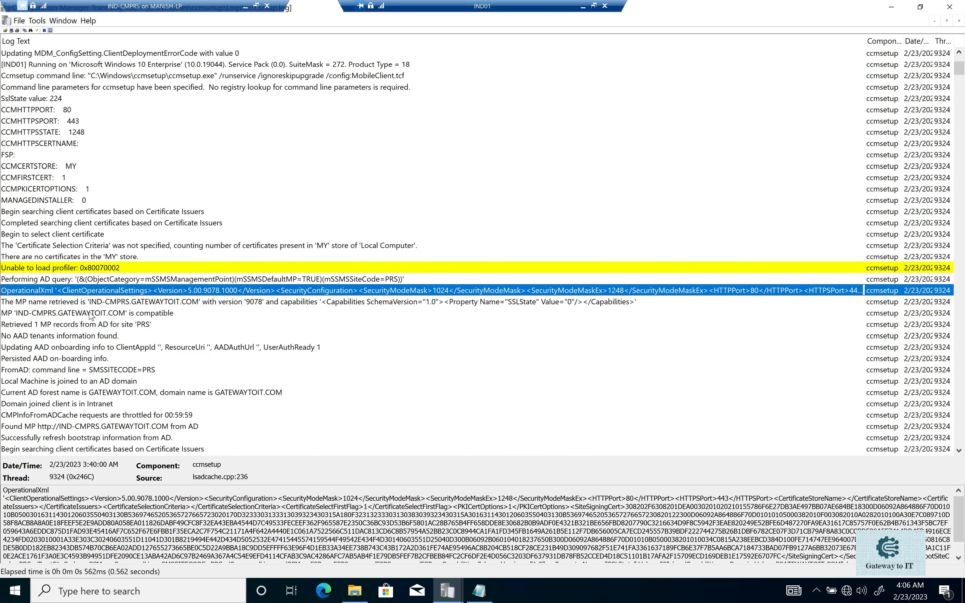
pyautogui.click(119, 314)
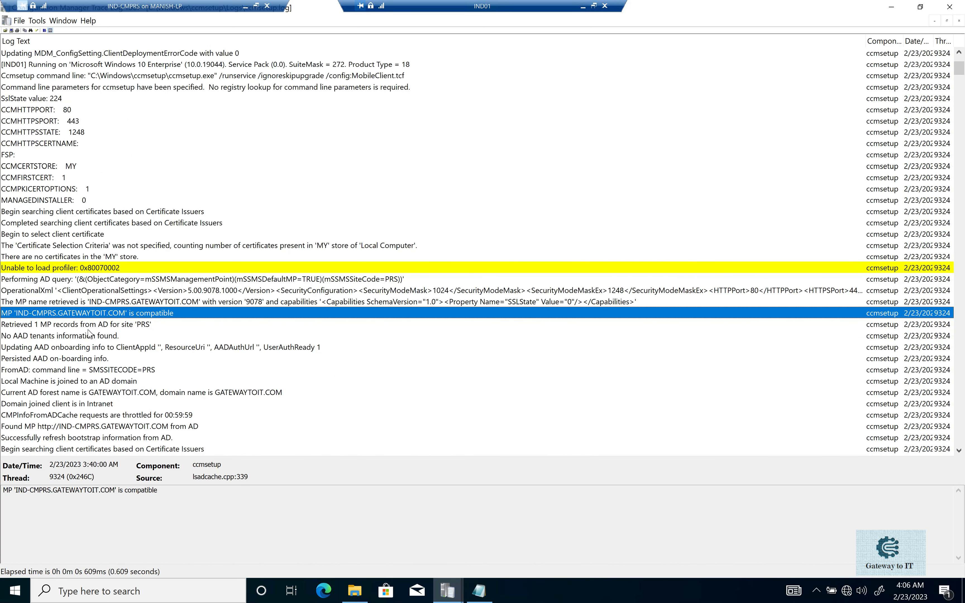
pyautogui.click(78, 338)
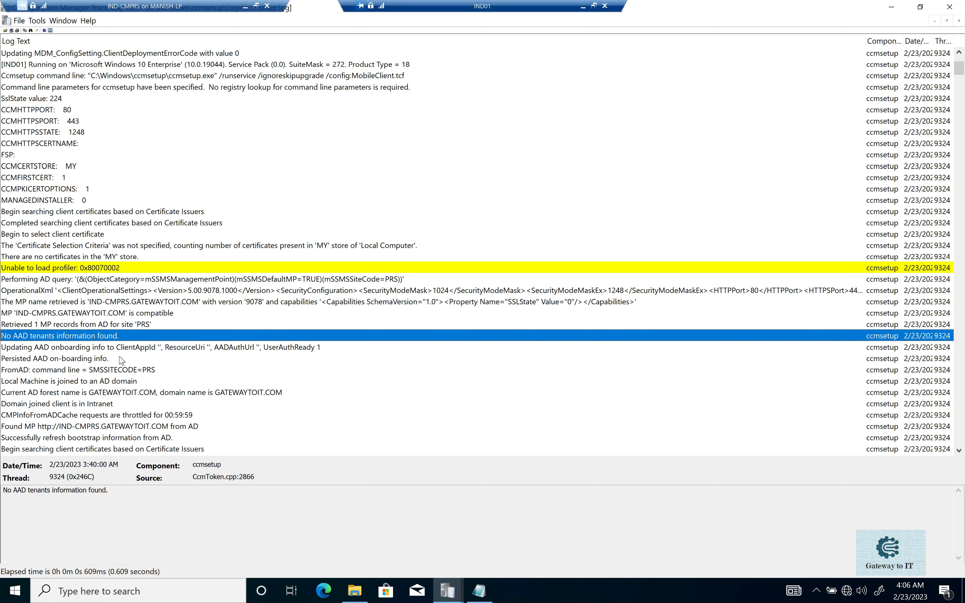
# Show file name extensions in the C:\Windows\ccmsetup folder and select ccmsetup.exe and MobileClient.tcf.
pyautogui.click(355, 589)
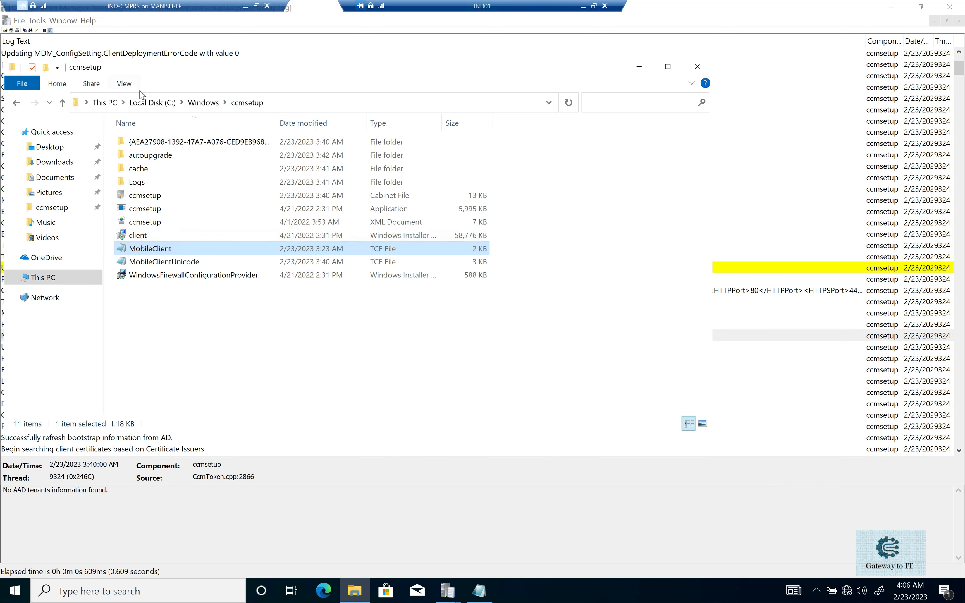
pyautogui.click(124, 84)
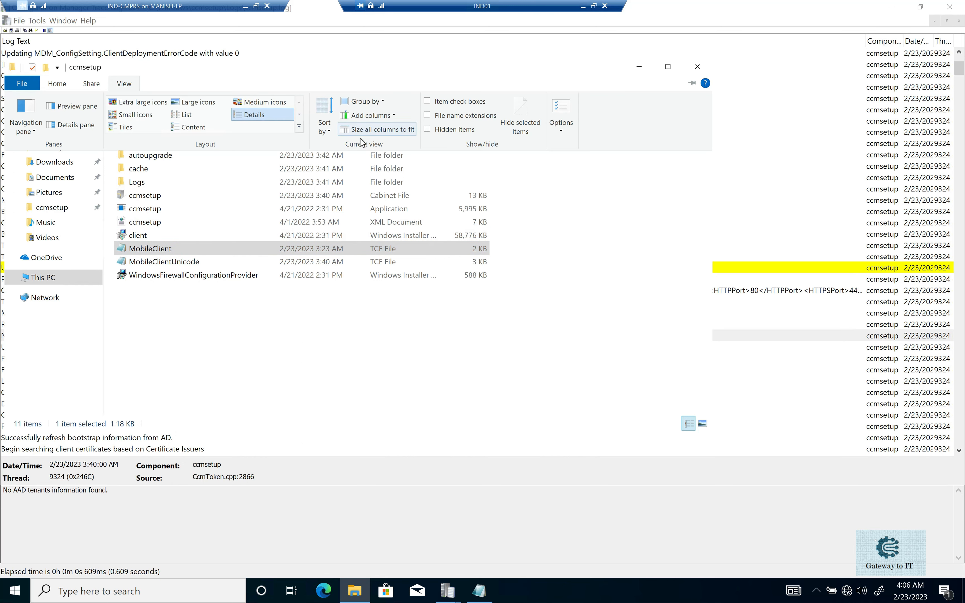
pyautogui.click(434, 117)
pyautogui.click(241, 288)
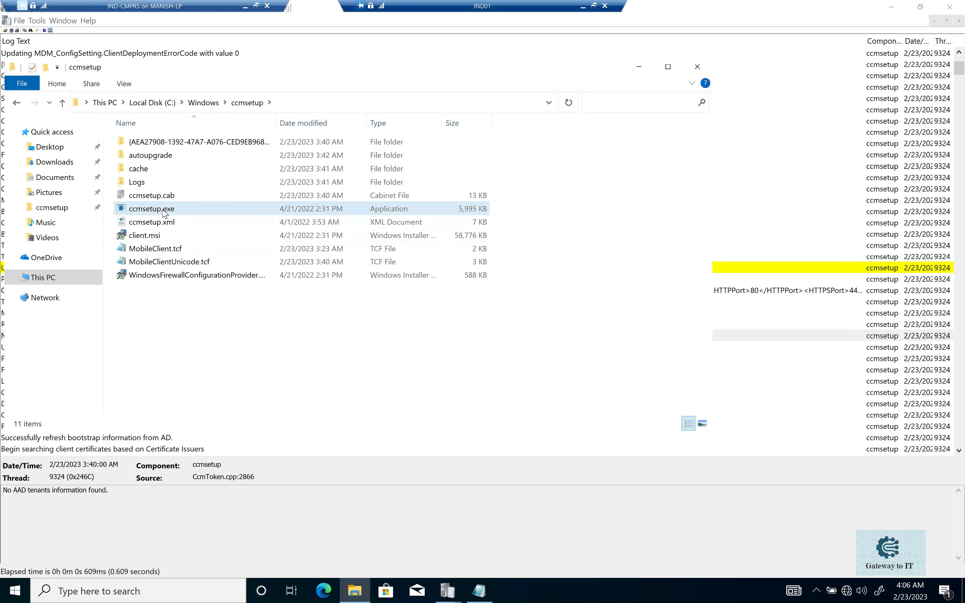
pyautogui.click(164, 211)
pyautogui.keyDown('ctrl'); pyautogui.click(181, 248); pyautogui.keyUp('ctrl')
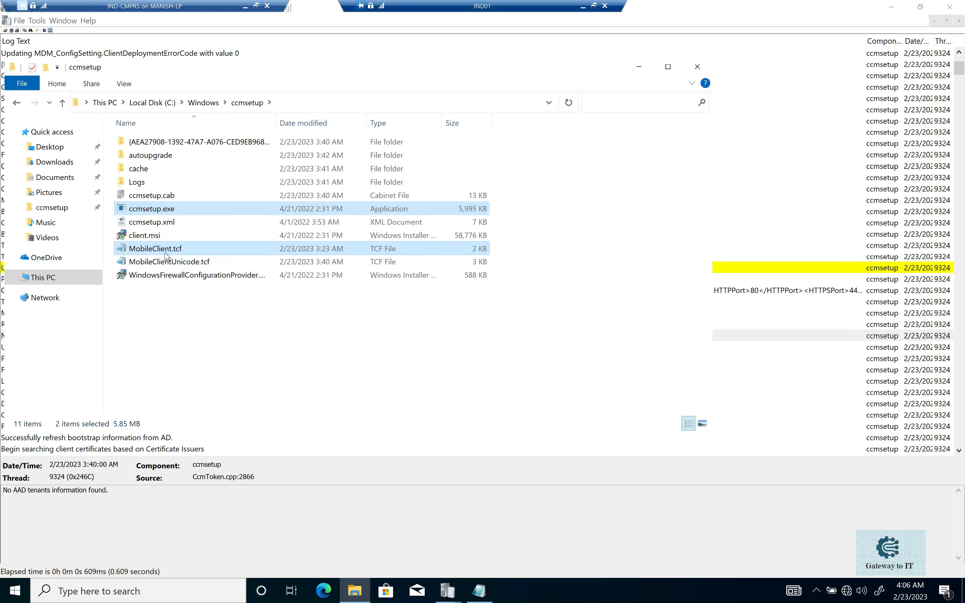
# Return to ccmsetup.log and examine the entries on management point records retrieved from AD, AAD tenants and the CMPInfoFromADCache requests.
pyautogui.click(150, 463)
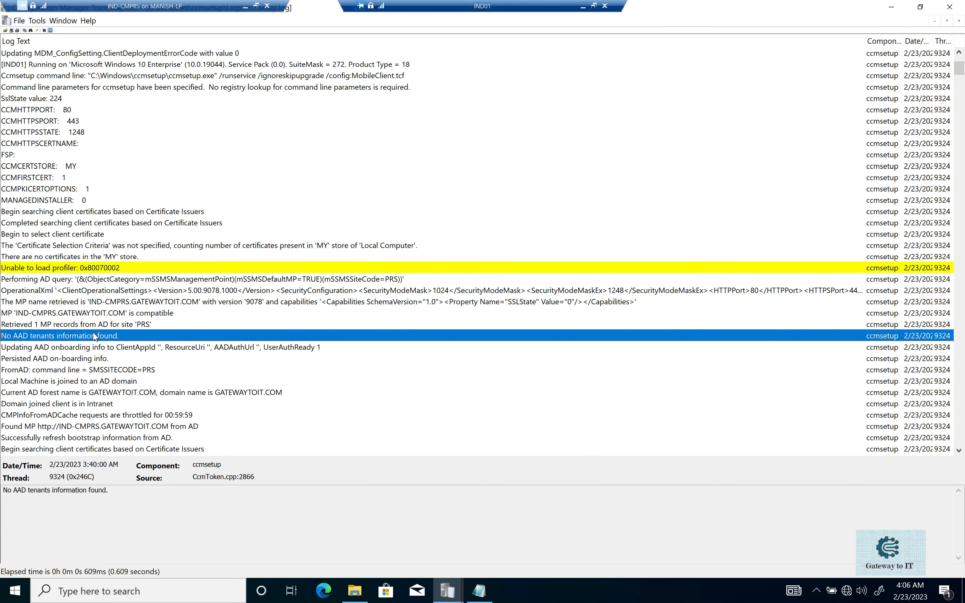
pyautogui.click(64, 325)
pyautogui.click(96, 336)
pyautogui.scroll(-1, 148, 357)
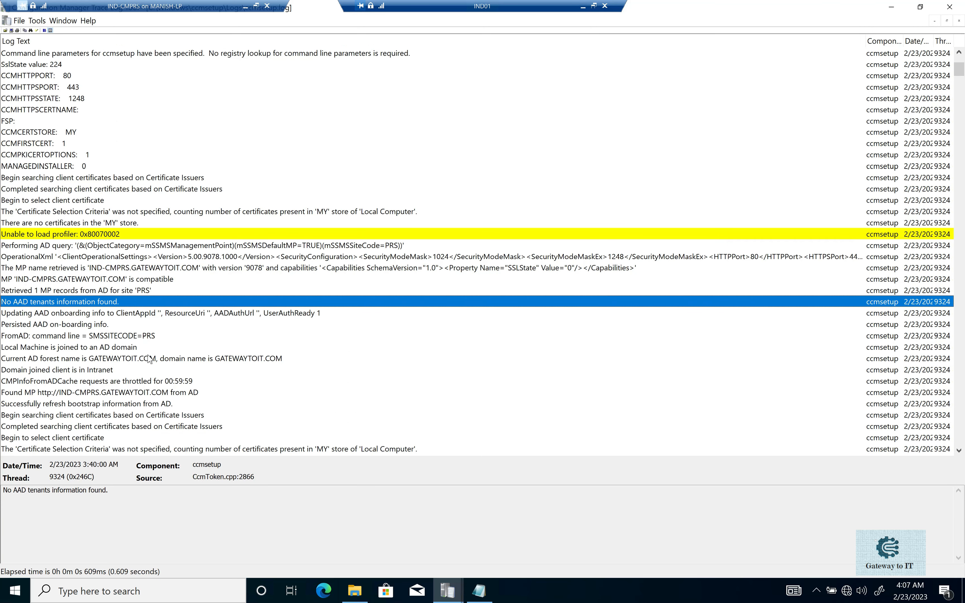
pyautogui.click(82, 383)
pyautogui.click(85, 393)
# Go to the last entry of ccmsetup.log to check CcmSetup's return code.
pyautogui.scroll(-4, 160, 371)
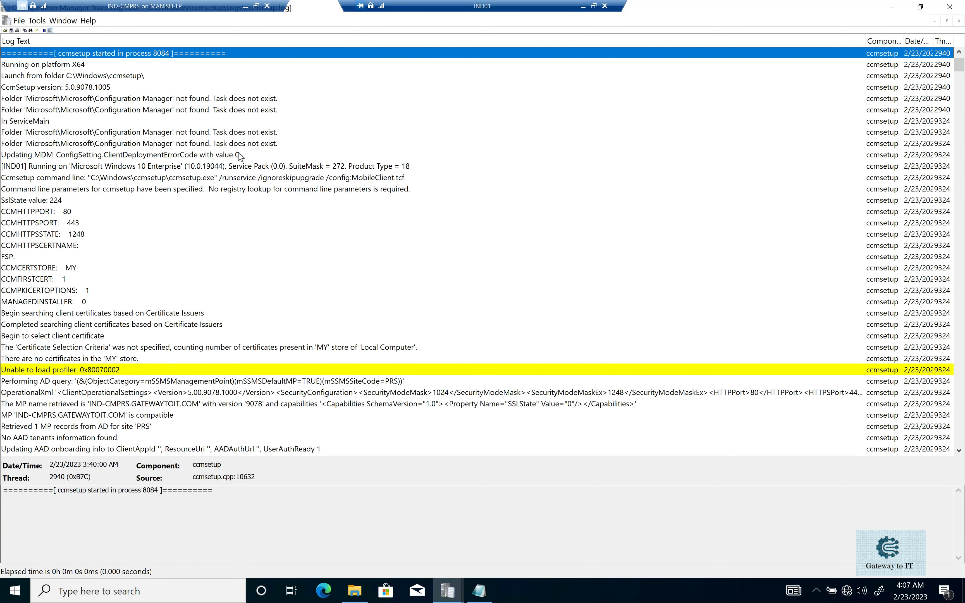
pyautogui.click(407, 329)
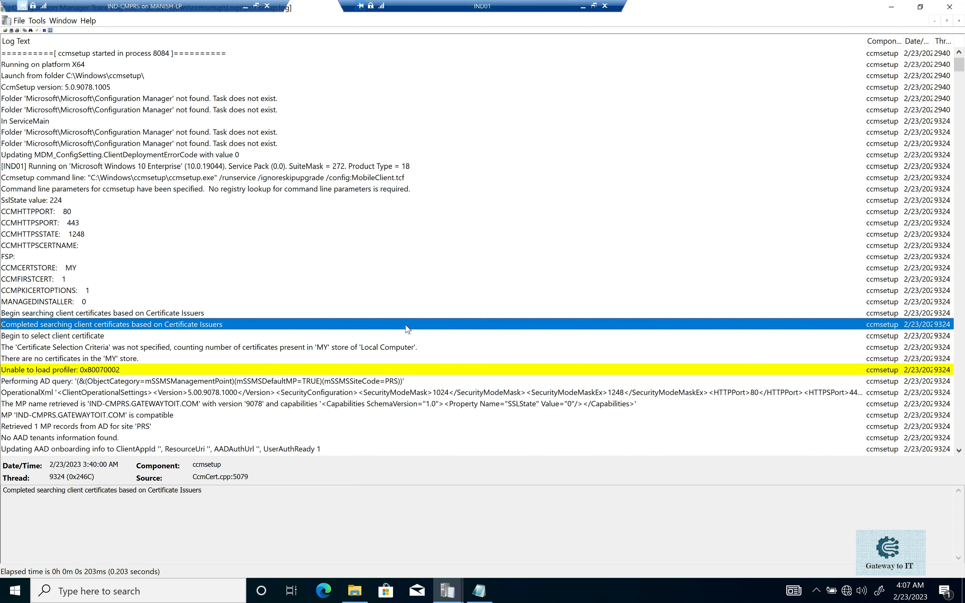
pyautogui.press('End')
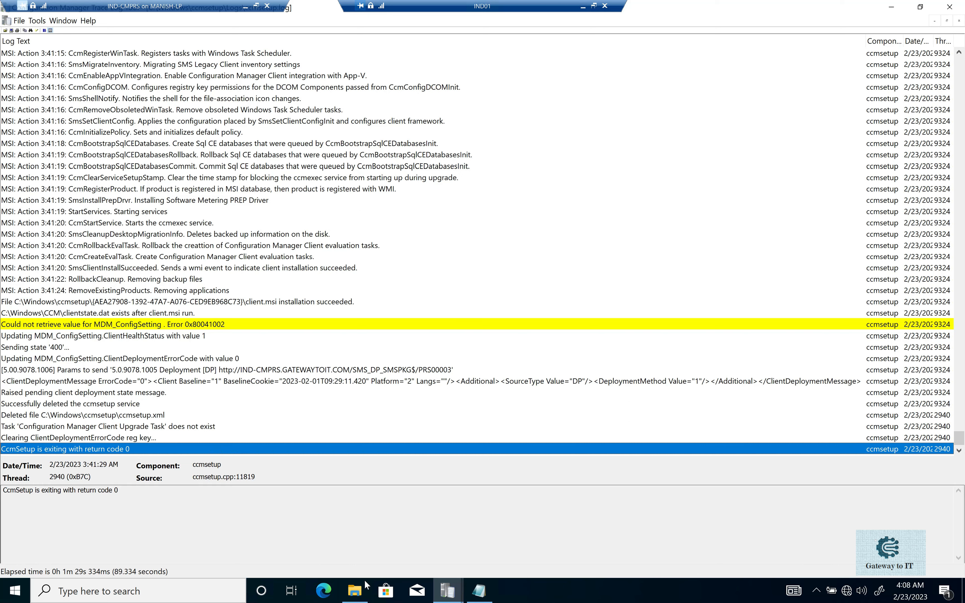
# Open client.msi.log from the ccmsetup Logs folder and examine its closing MainEngineThread entry.
pyautogui.click(355, 590)
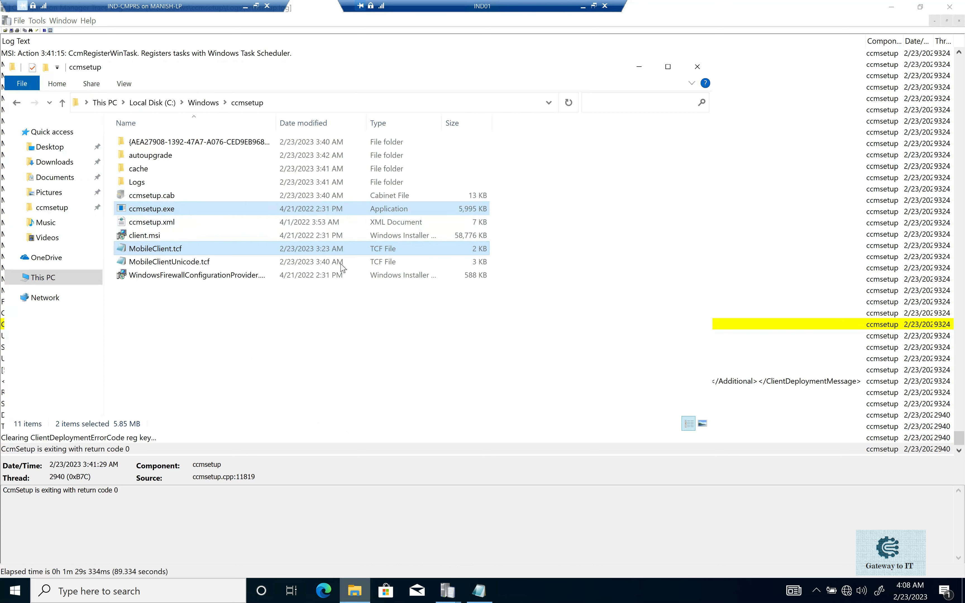
pyautogui.doubleClick(143, 182)
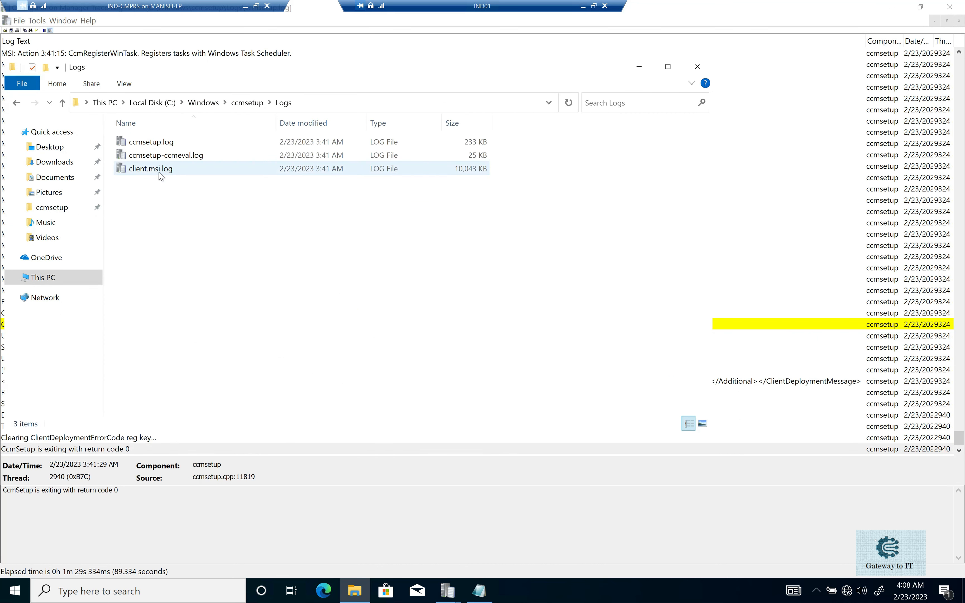
pyautogui.doubleClick(159, 172)
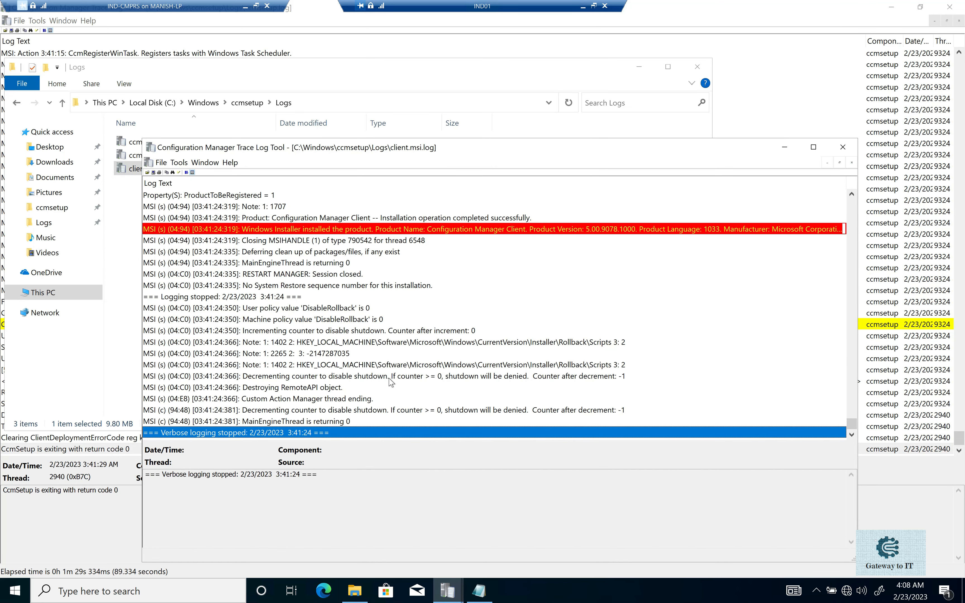
pyautogui.click(335, 422)
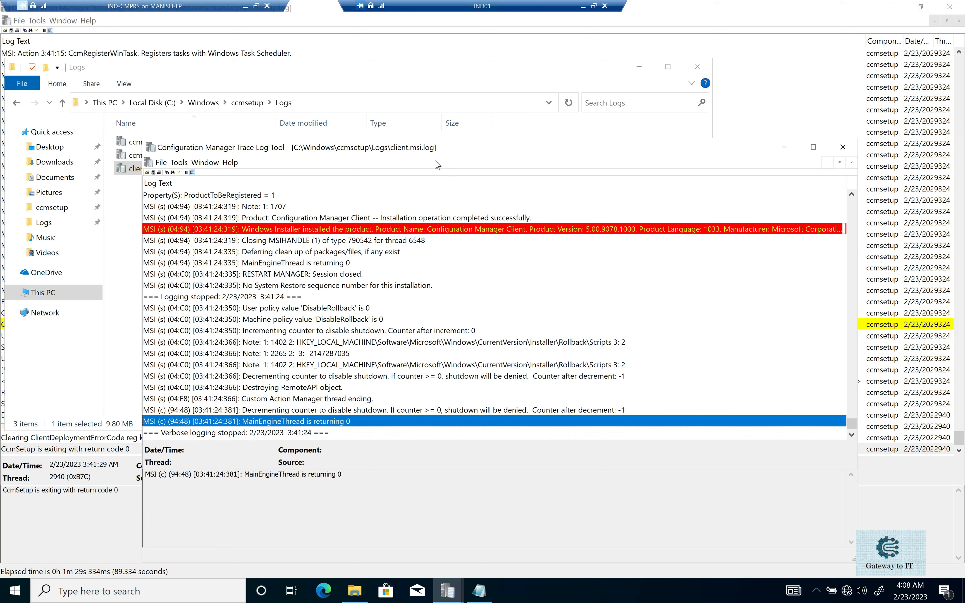
# Move the client.msi.log window aside, review ccmsetup.log and client.msi.log in the Logs folder, and return to the closing MainEngineThread entry.
pyautogui.moveTo(258, 149); pyautogui.dragTo(410, 168)
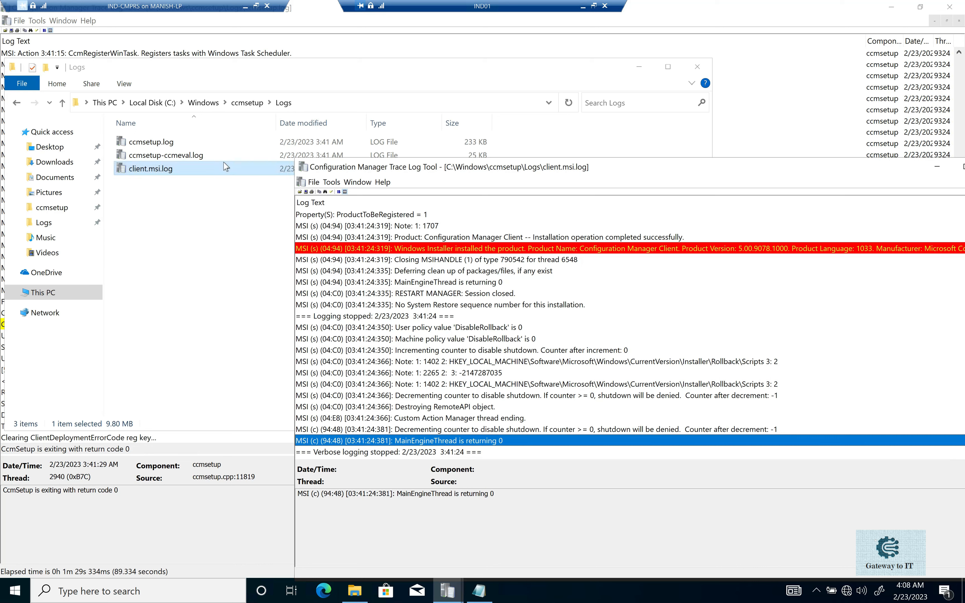
pyautogui.click(181, 144)
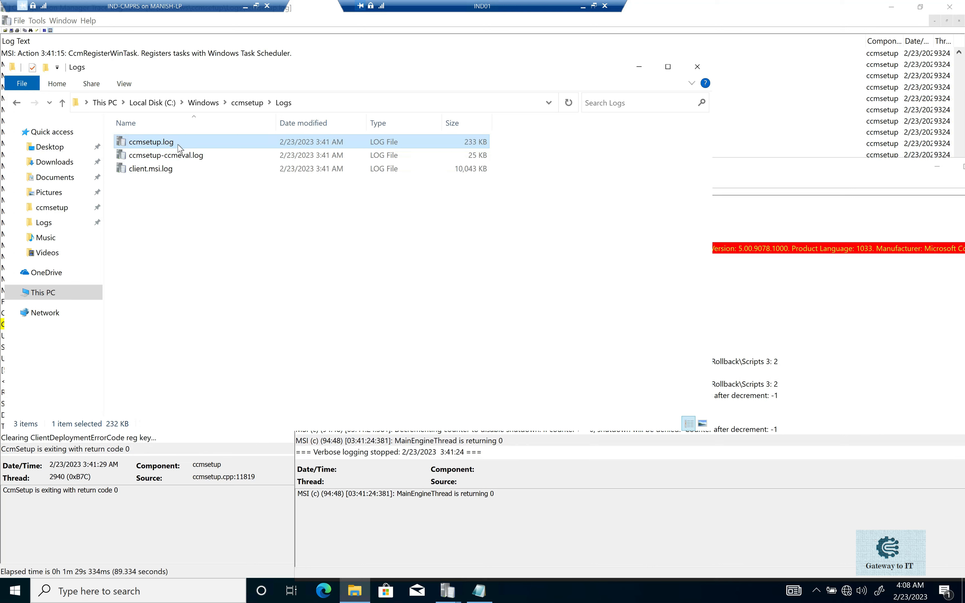
pyautogui.click(178, 144)
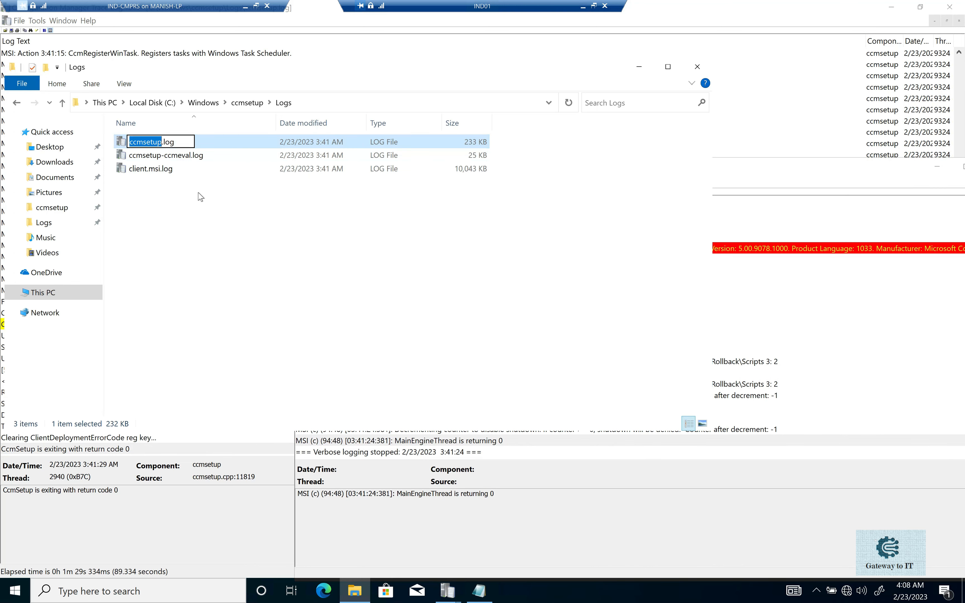
pyautogui.click(169, 170)
pyautogui.click(188, 186)
pyautogui.click(183, 171)
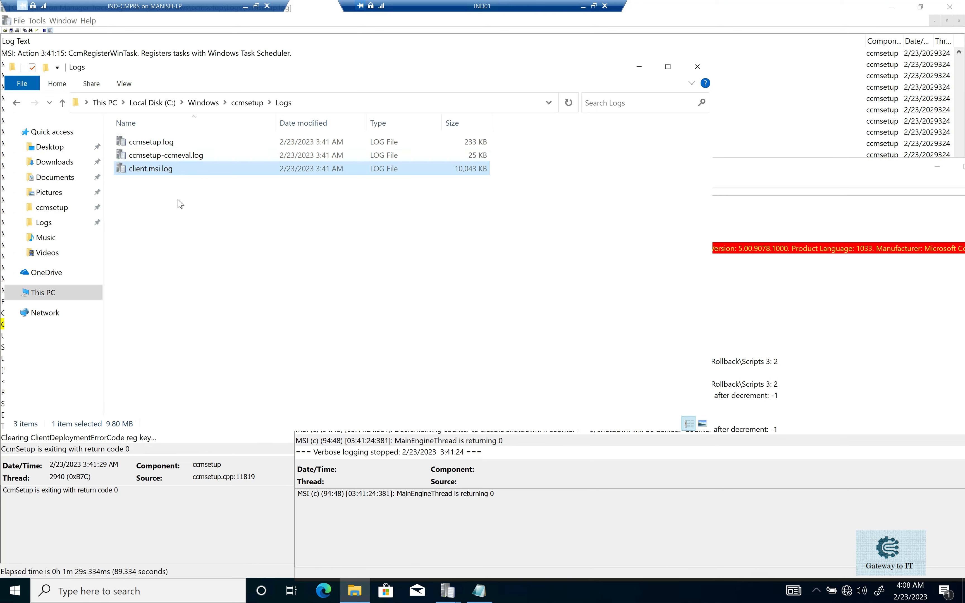
pyautogui.click(754, 351)
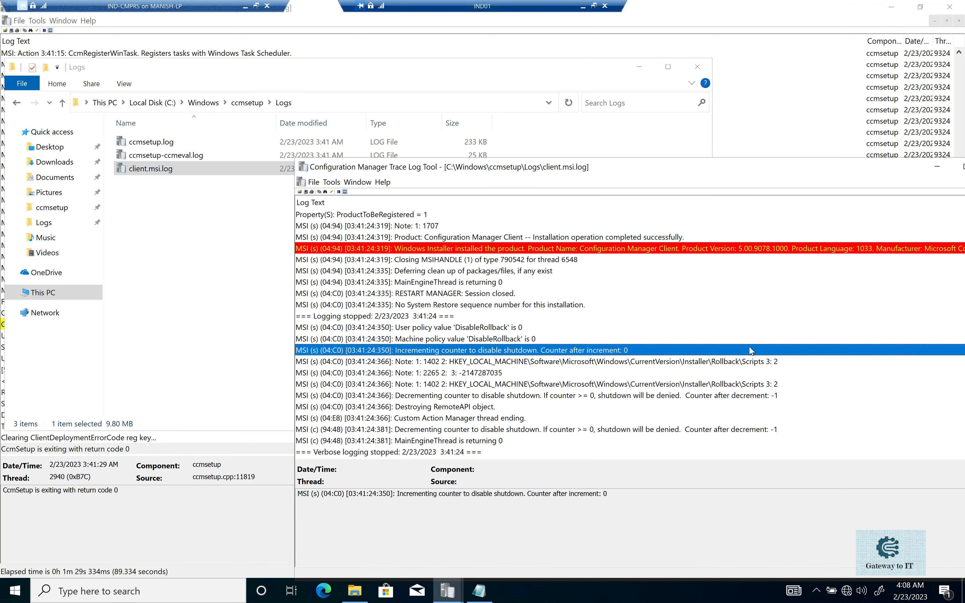
pyautogui.click(459, 444)
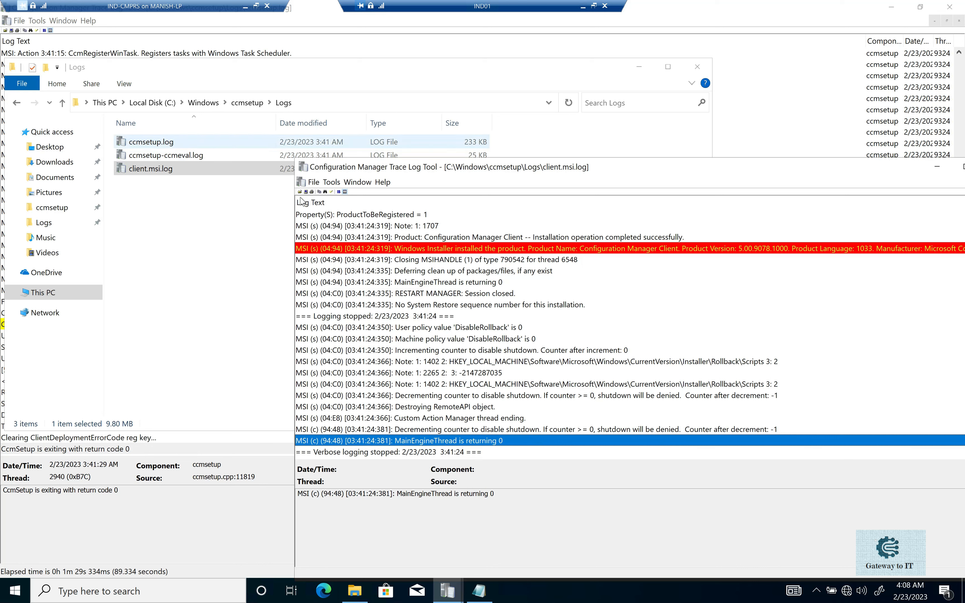
# Bring the open ccmsetup.log window back to the front.
pyautogui.click(452, 598)
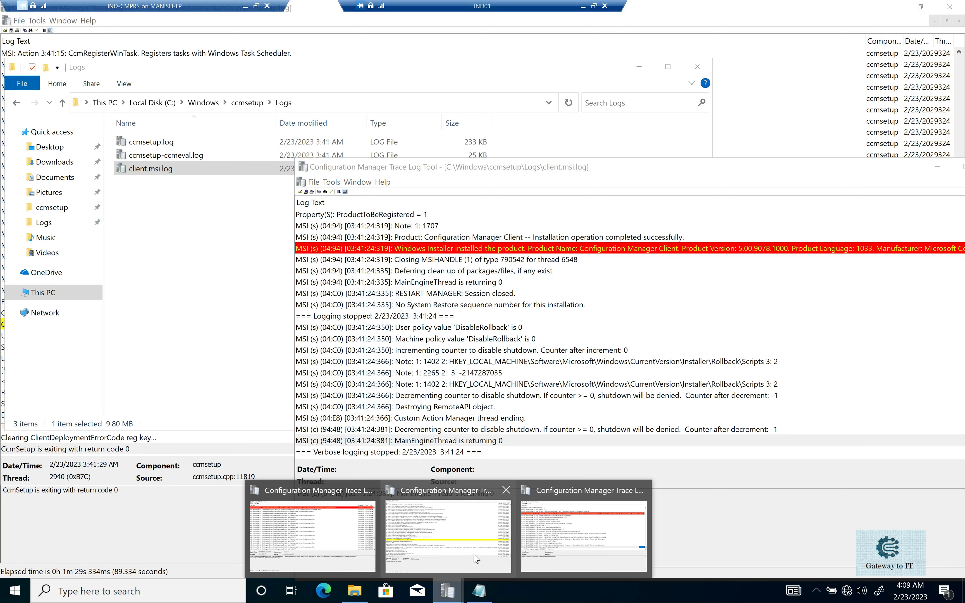
pyautogui.moveTo(478, 552)
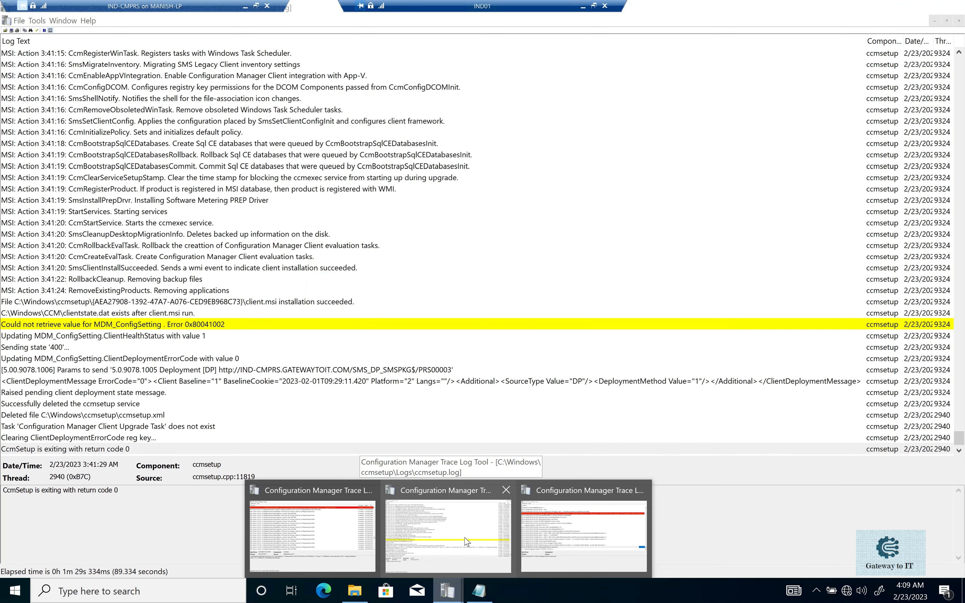
pyautogui.click(478, 551)
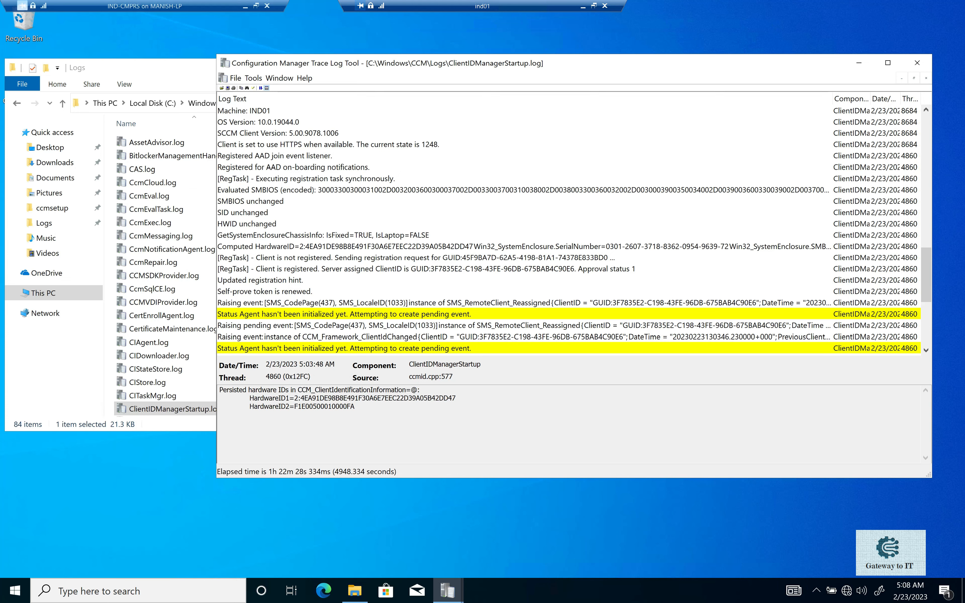
# Locate ClientIDManagerStartup.log in the client's Logs folder and show the folder's full path.
pyautogui.click(166, 427)
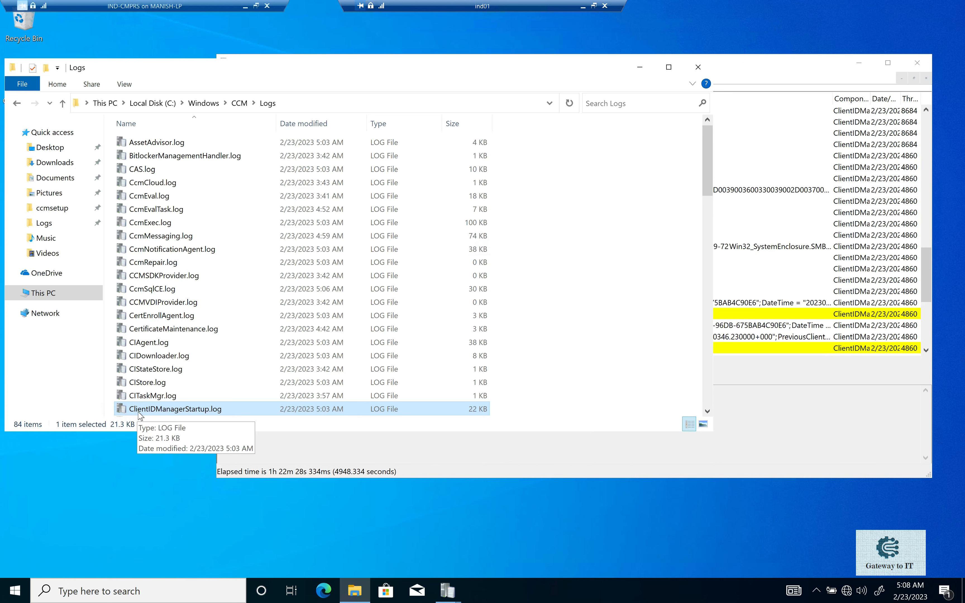
pyautogui.click(212, 413)
pyautogui.click(344, 105)
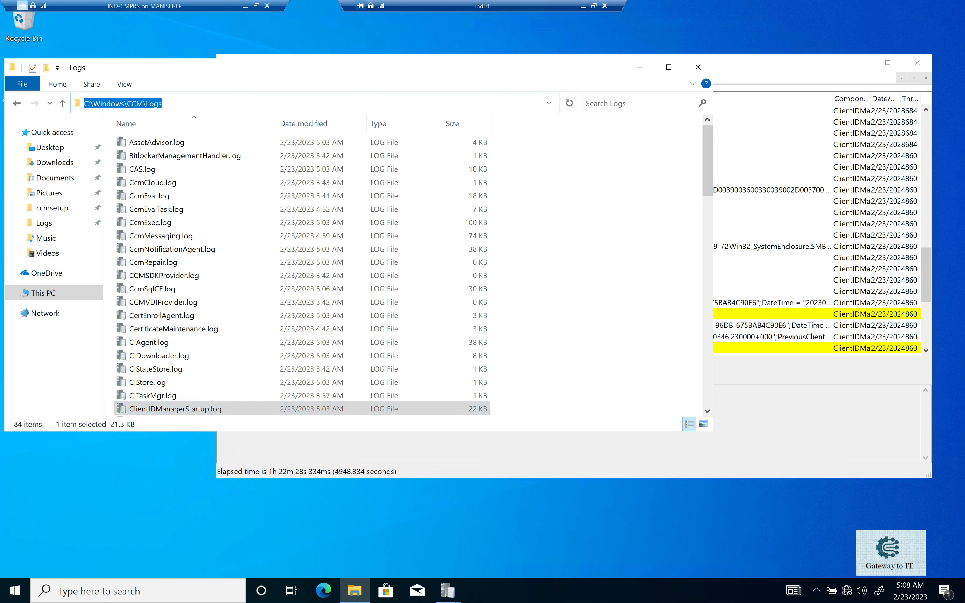
# Examine the ClientIDManagerStartup.log entries on the machine name, registration task, computed HardwareID and client registration request.
pyautogui.click(385, 439)
pyautogui.moveTo(398, 69); pyautogui.dragTo(337, 70)
pyautogui.click(217, 179)
pyautogui.scroll(1, 218, 176)
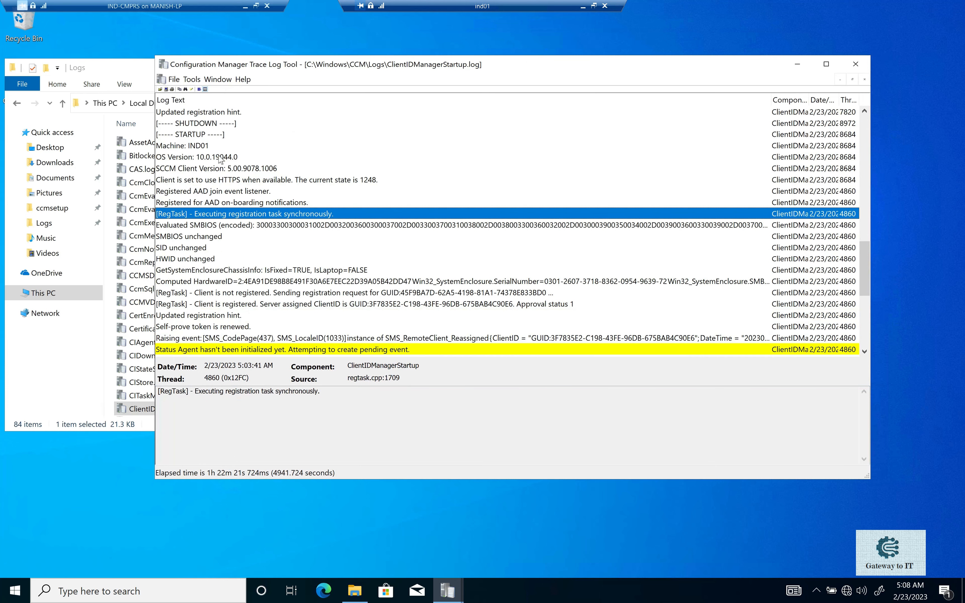
pyautogui.click(218, 148)
pyautogui.scroll(-1, 227, 208)
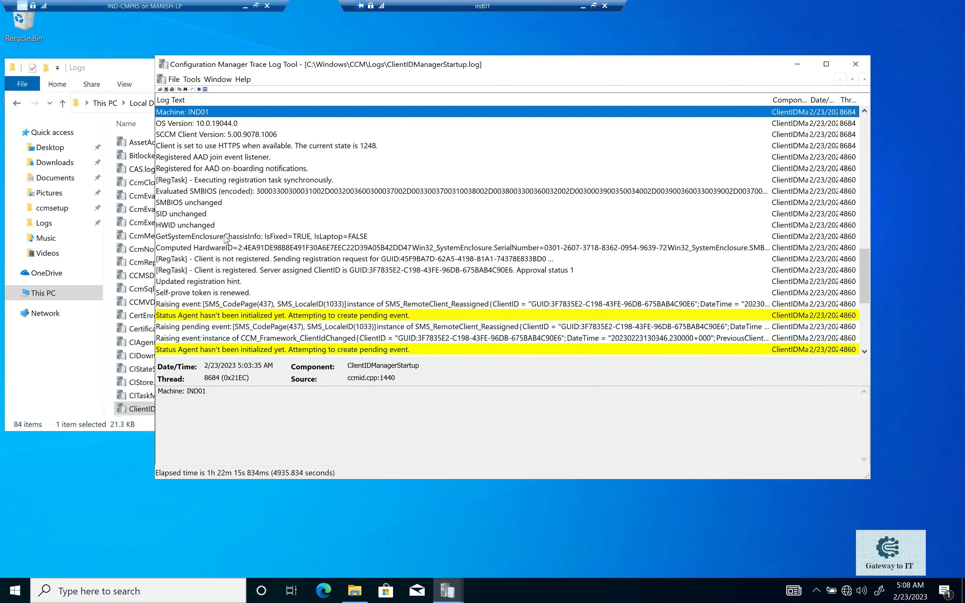
pyautogui.click(221, 248)
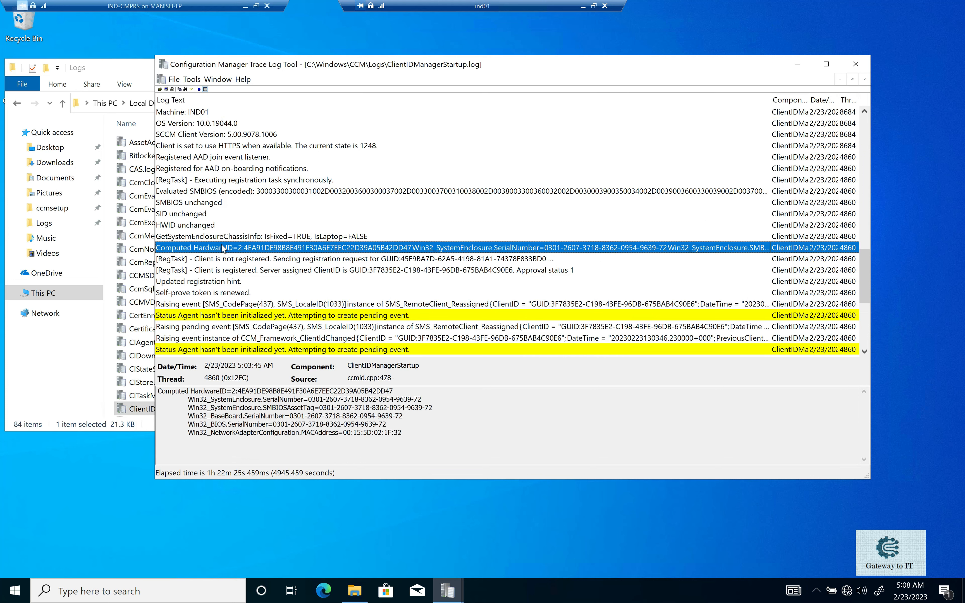
pyautogui.press('Down')
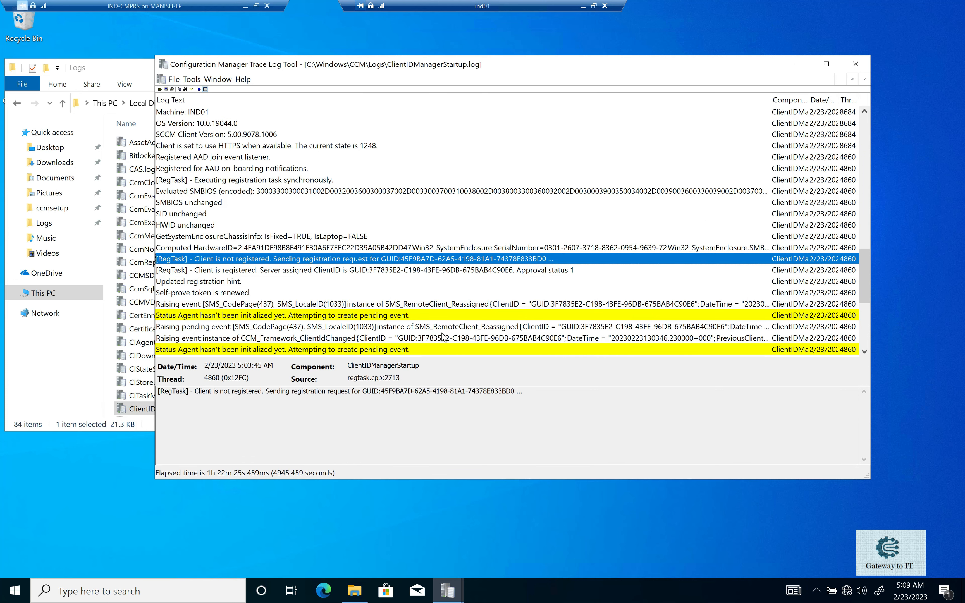
# Examine the computed HardwareID entry's full details and the registration request entry in ClientIDManagerStartup.log.
pyautogui.click(355, 251)
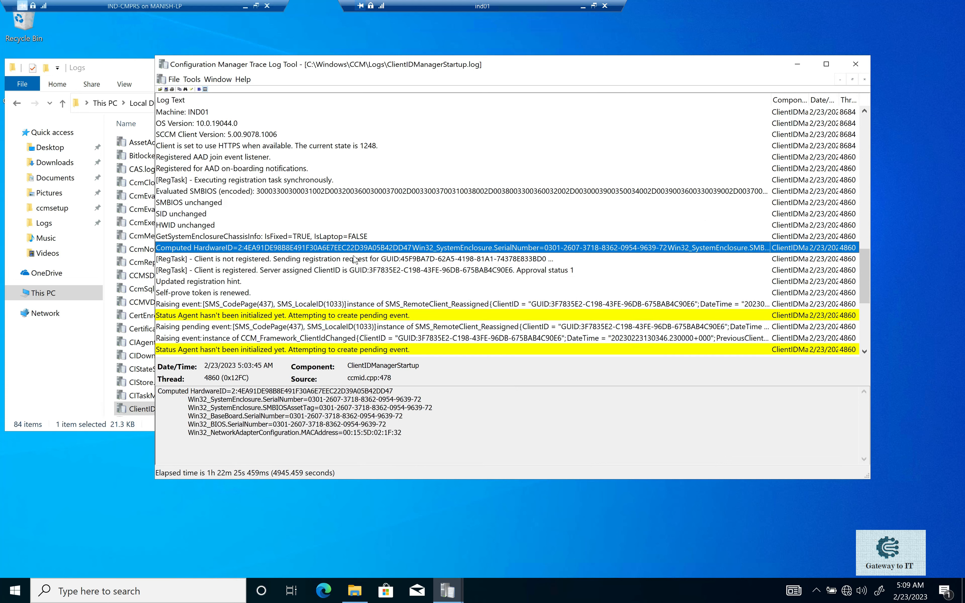
pyautogui.moveTo(403, 434); pyautogui.dragTo(176, 392)
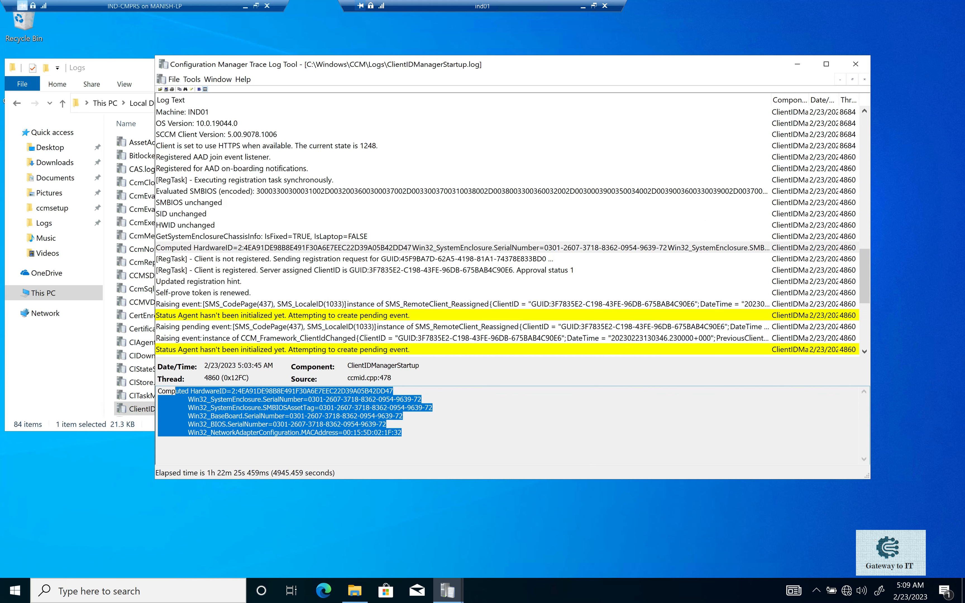
pyautogui.click(403, 259)
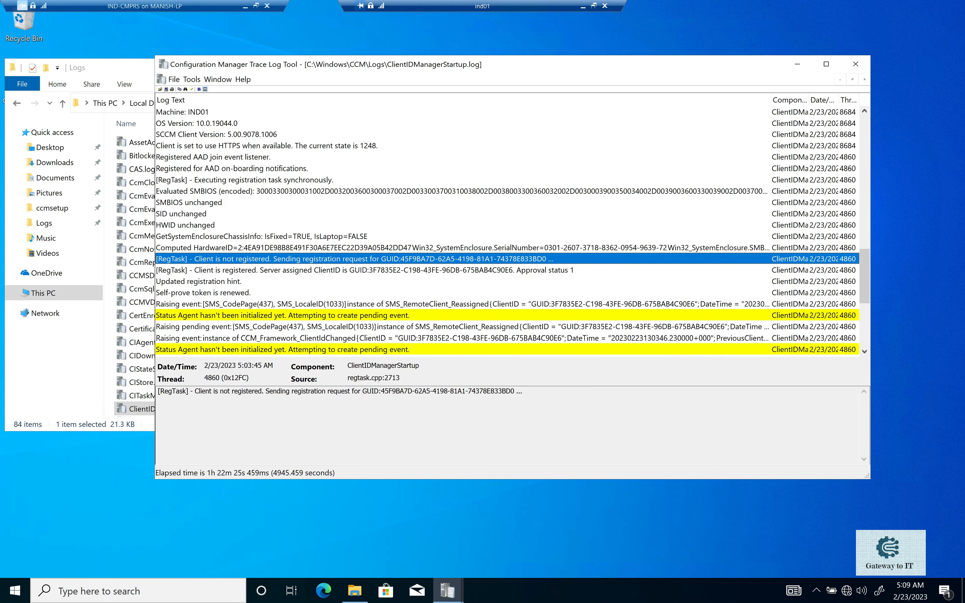
# Check the entry on the server-assigned ClientID and copy the GUID from the registration request entry.
pyautogui.click(284, 271)
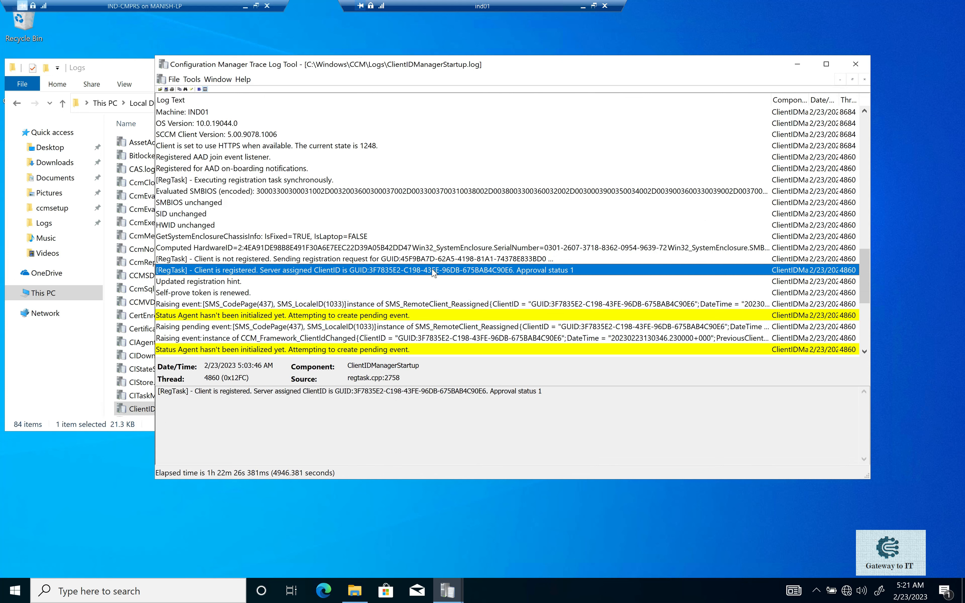
pyautogui.click(430, 263)
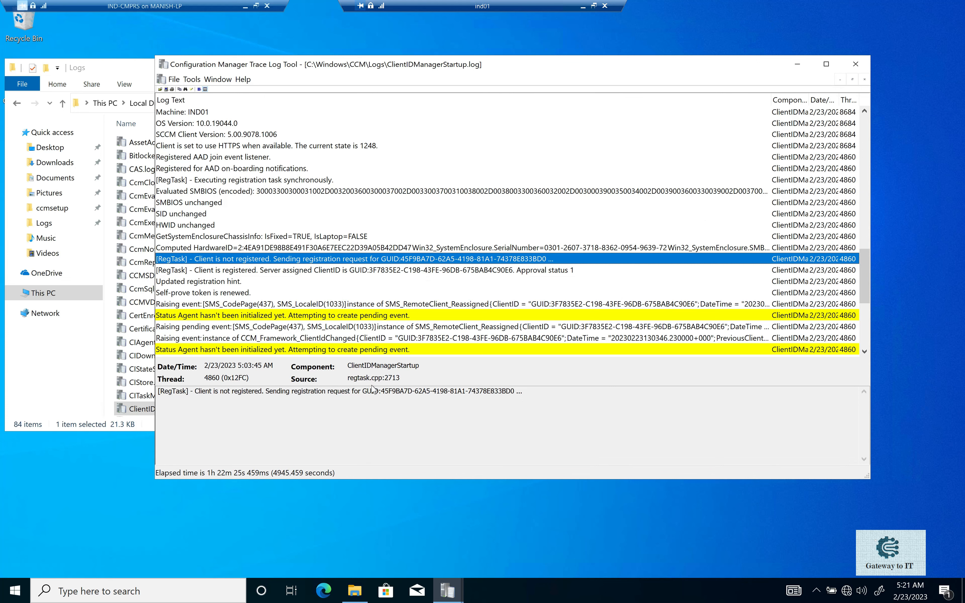
pyautogui.moveTo(381, 391); pyautogui.dragTo(515, 391)
pyautogui.hotkey('ctrl', 'c')
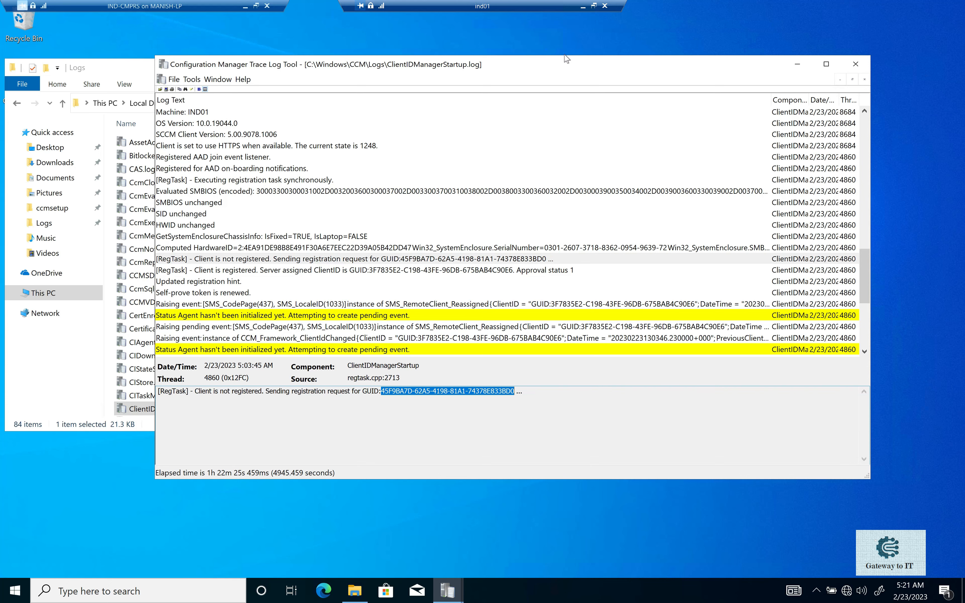
# Return to the IND-CMPRS site server and open the folder C:\Program Files\SMS_CCM\Logs.
pyautogui.click(583, 8)
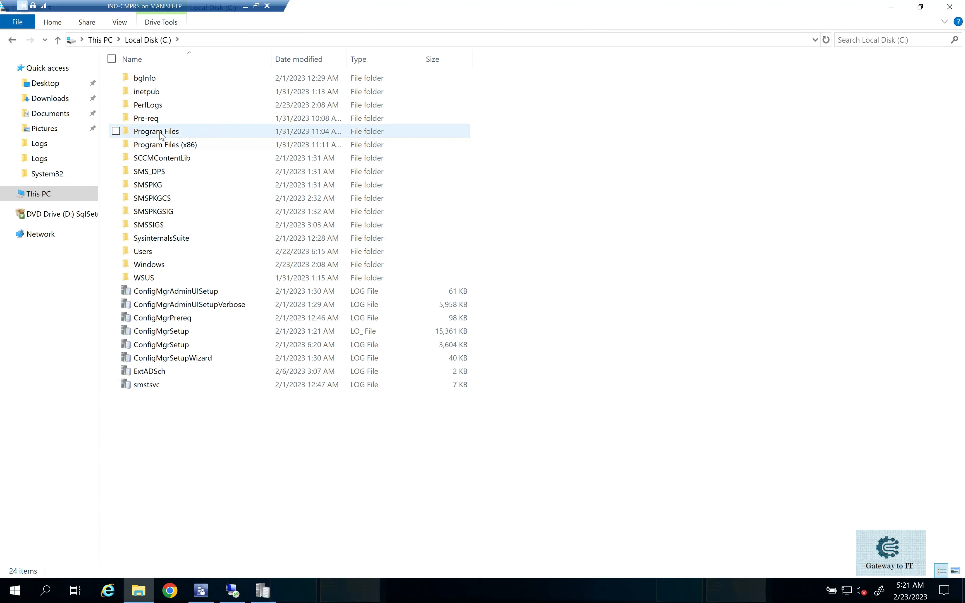
pyautogui.moveTo(161, 134)
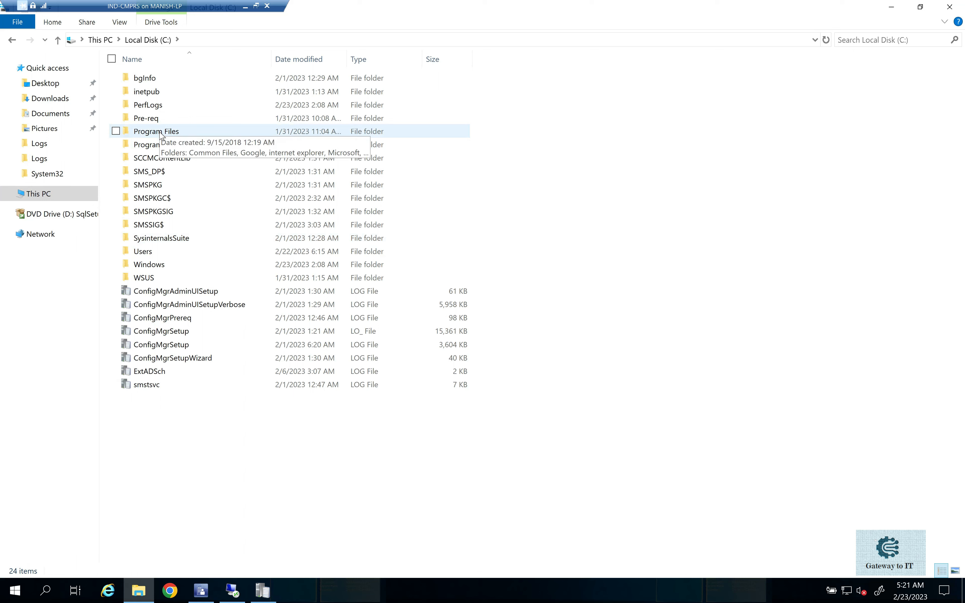
pyautogui.doubleClick(161, 133)
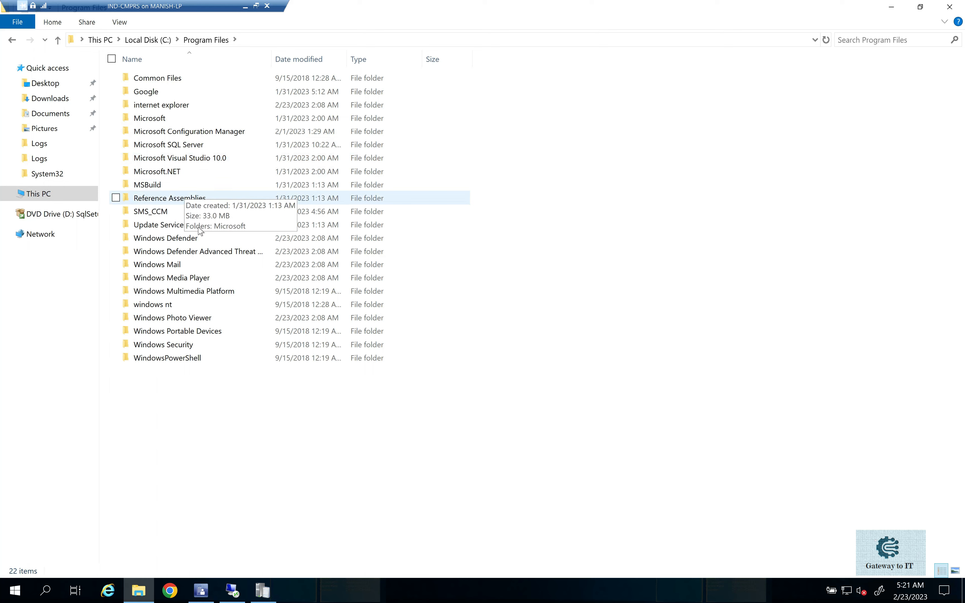
pyautogui.doubleClick(157, 212)
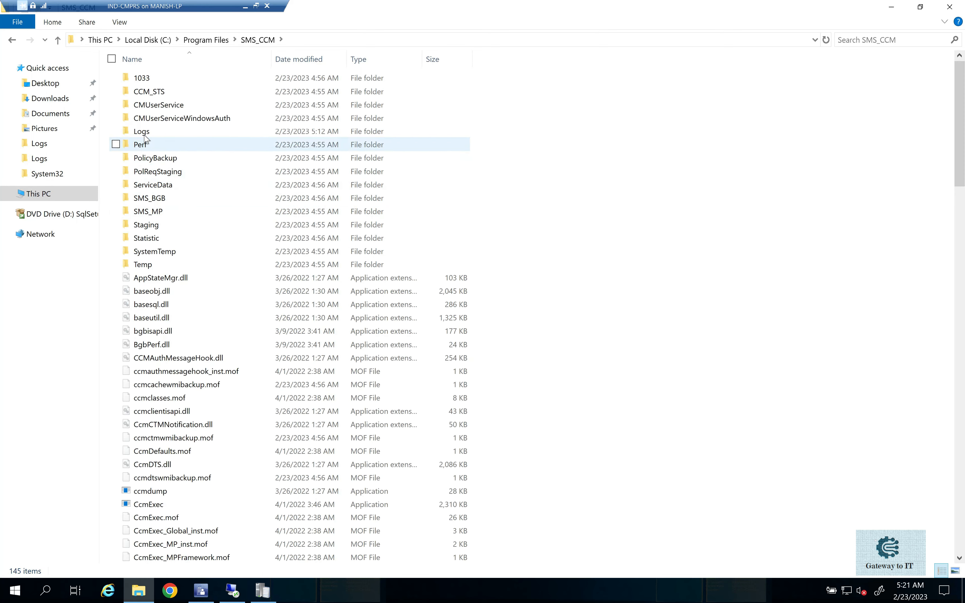
pyautogui.doubleClick(144, 132)
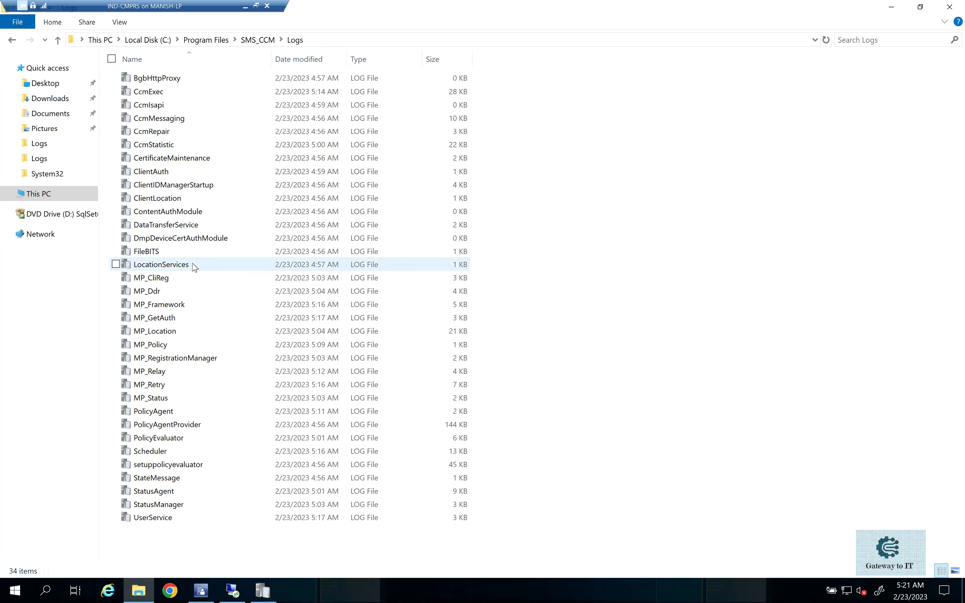
# Open MP_RegistrationManager.log from the SMS_CCM Logs folder.
pyautogui.click(192, 294)
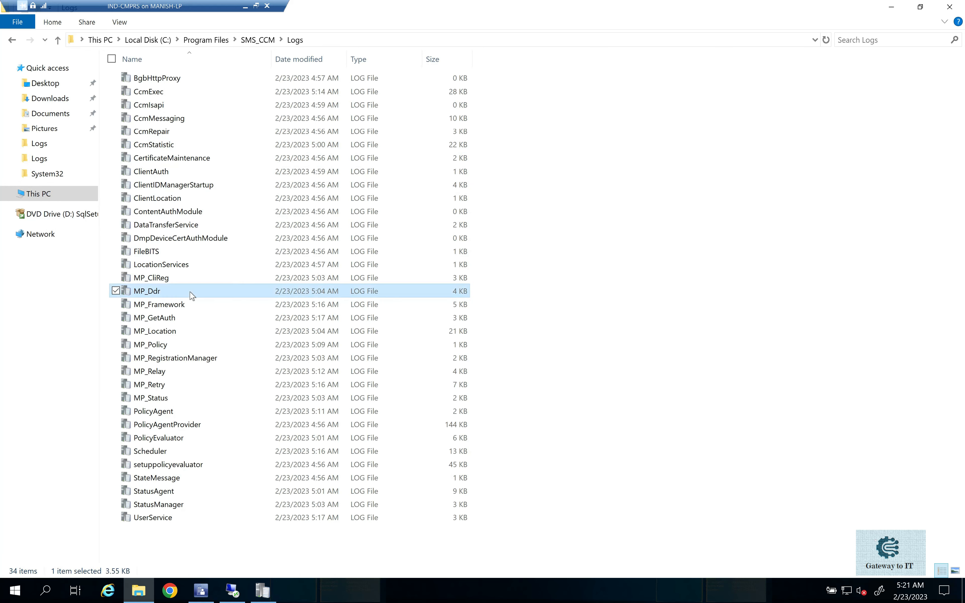
pyautogui.press('Down')
pyautogui.press('Down')
pyautogui.press('Down')
pyautogui.press('Down')
pyautogui.press('Down')
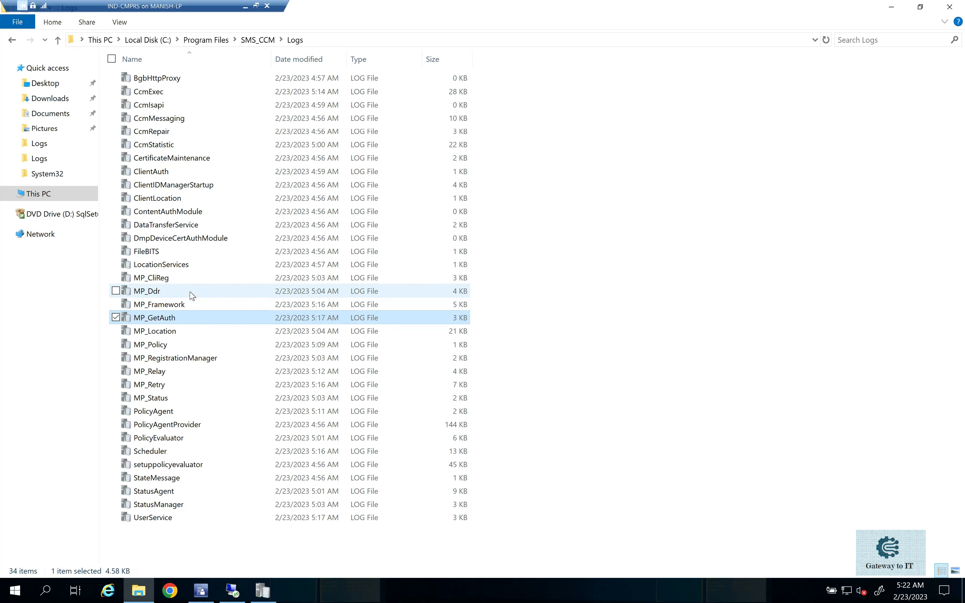
pyautogui.press('Return')
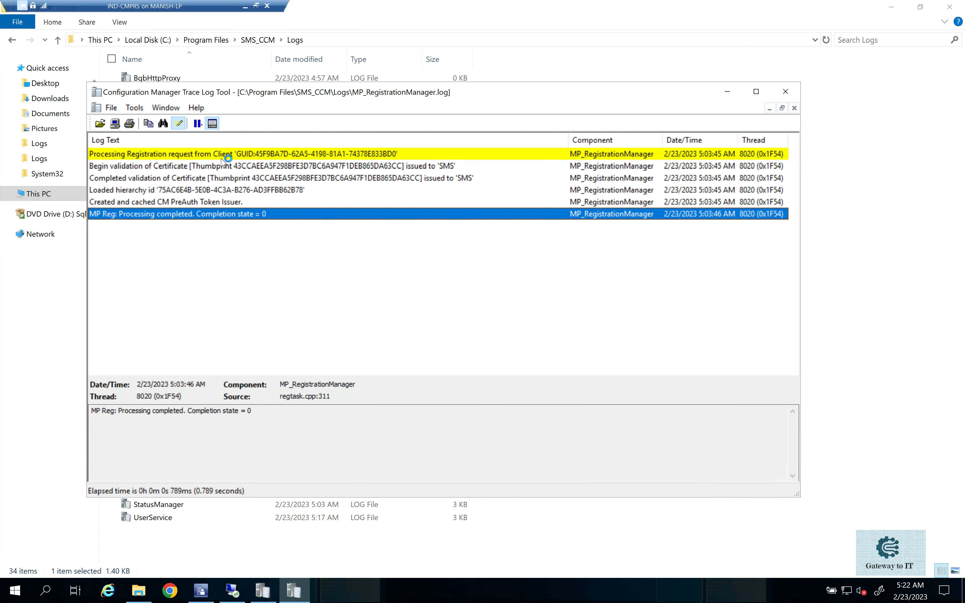
# Highlight all lines in MP_RegistrationManager.log that contain the copied client GUID 45F9BA7D-62A5-4198-81A1-74378E833BD0.
pyautogui.click(222, 155)
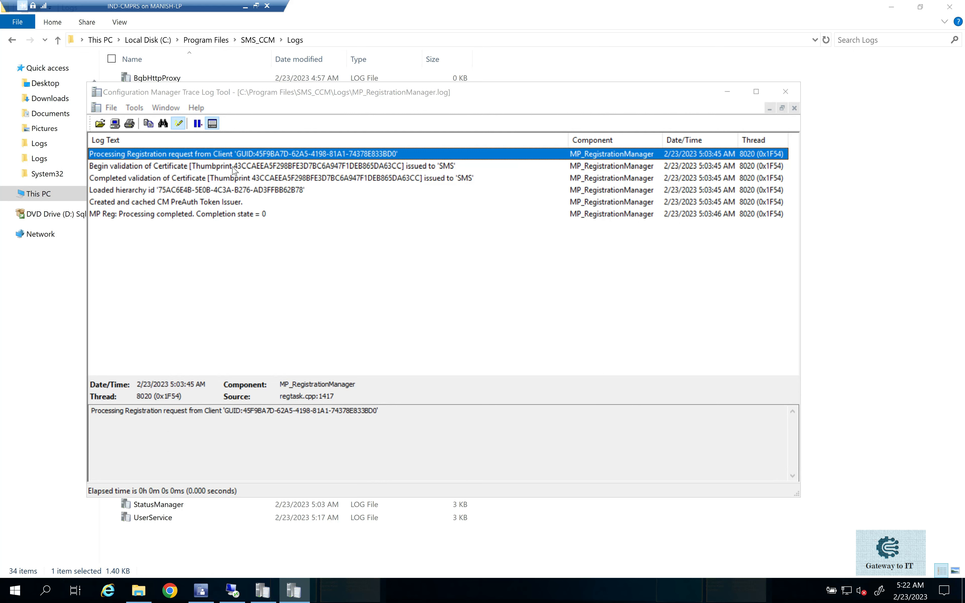
pyautogui.click(179, 123)
pyautogui.hotkey('ctrl', 'v')
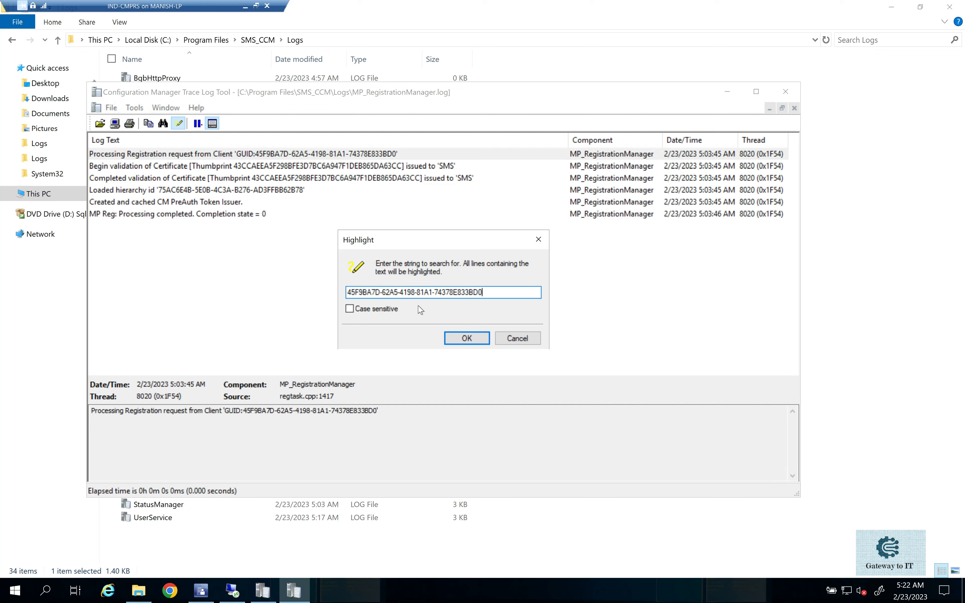
pyautogui.click(466, 339)
# Review the hierarchy id, registration request and processing completion entries in MP_RegistrationManager.log.
pyautogui.click(289, 190)
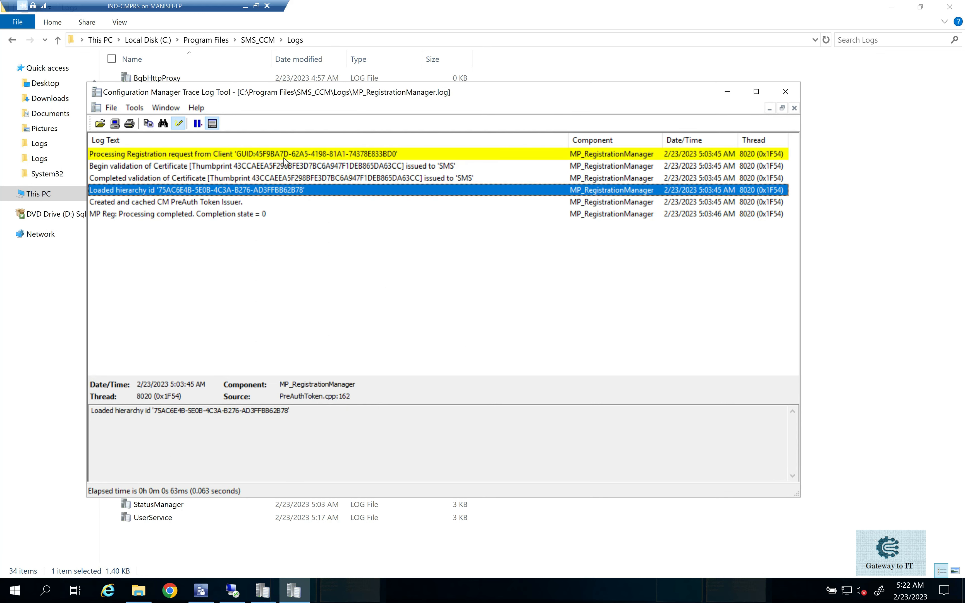
pyautogui.click(277, 155)
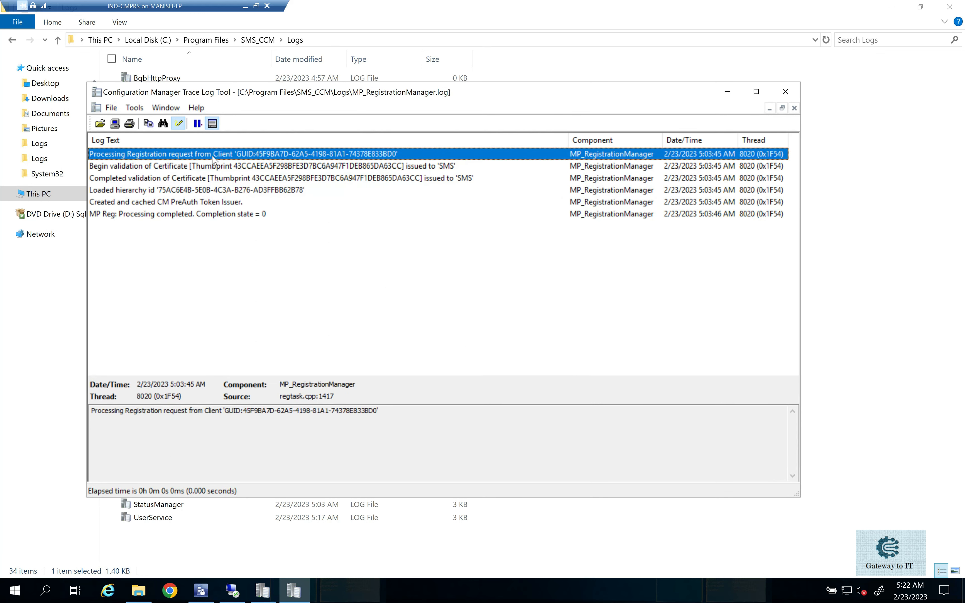
pyautogui.click(159, 216)
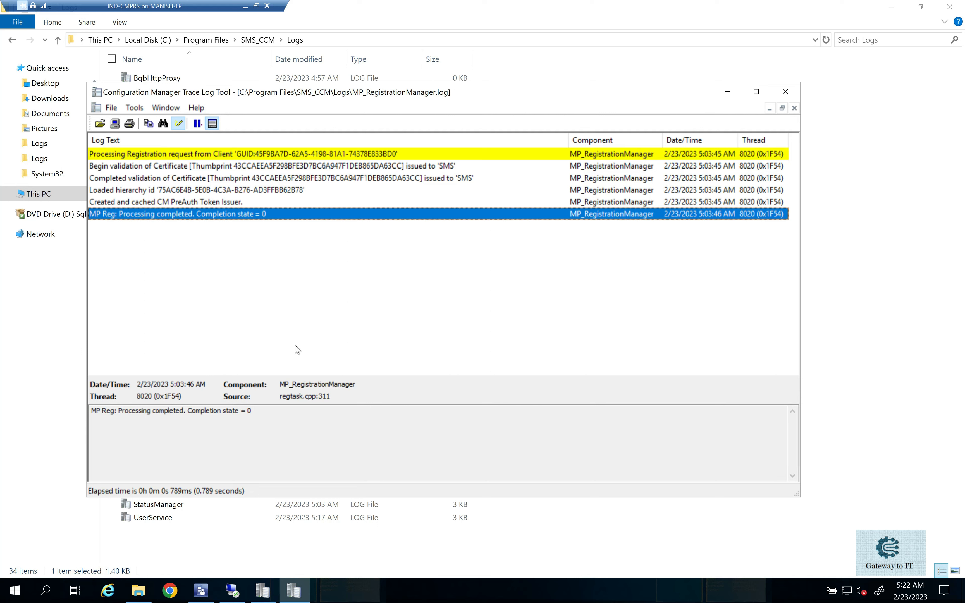
# Switch to the Configuration Manager console and check the client status of devices IND01 and IND02.
pyautogui.click(208, 596)
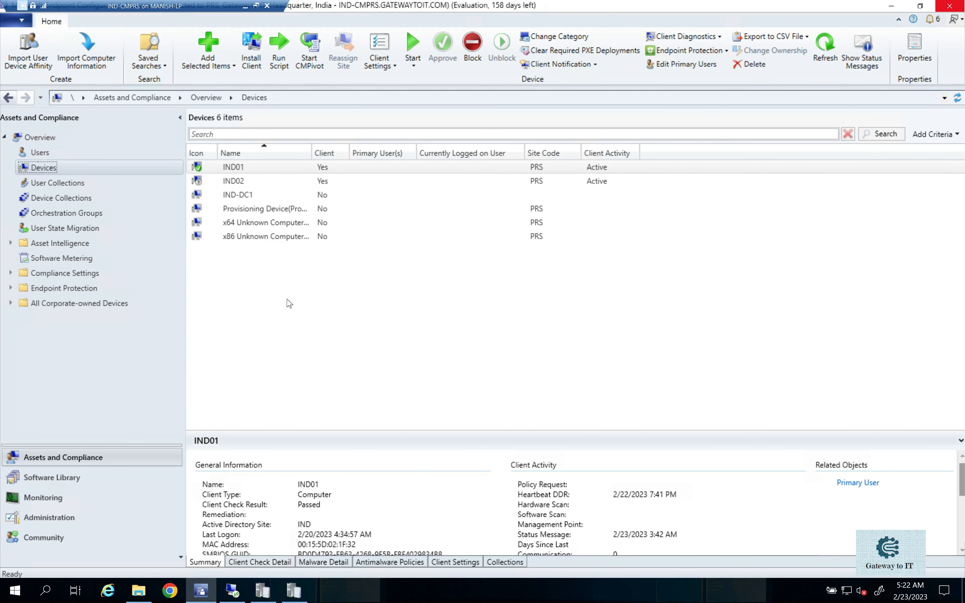
pyautogui.click(232, 166)
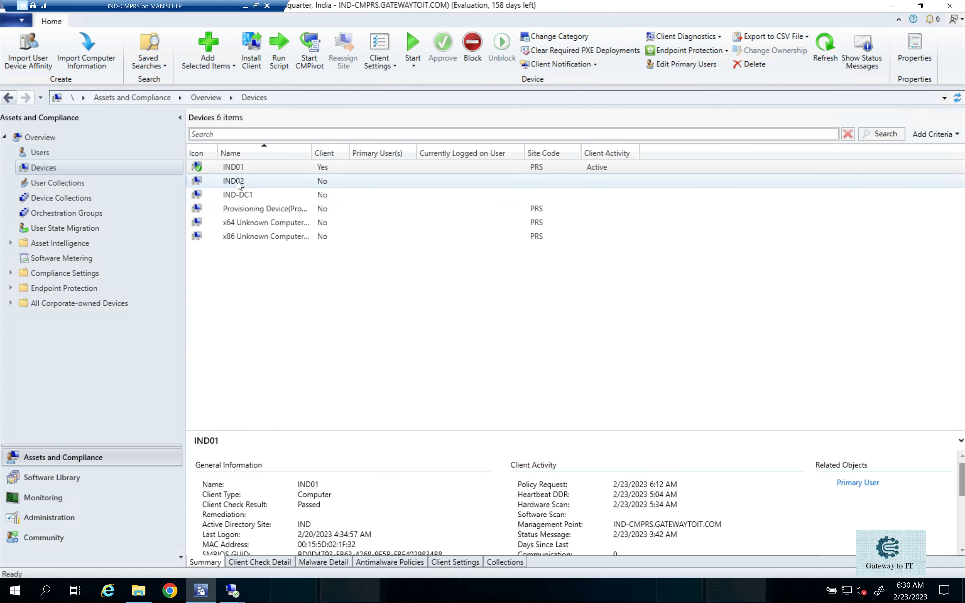
pyautogui.click(239, 186)
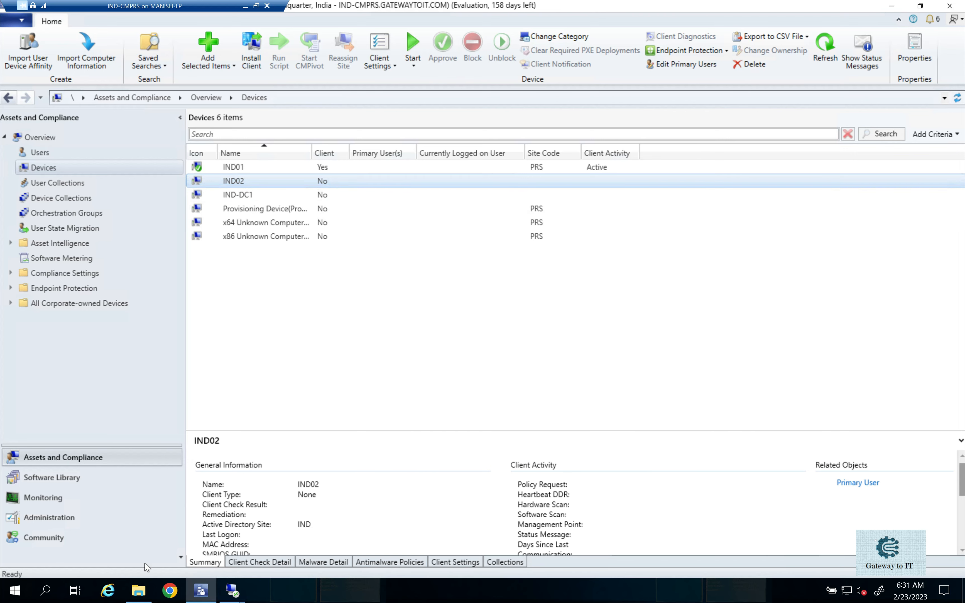
# Copy the Client folder from C:\Program Files\Microsoft Configuration Manager on the site server.
pyautogui.click(139, 592)
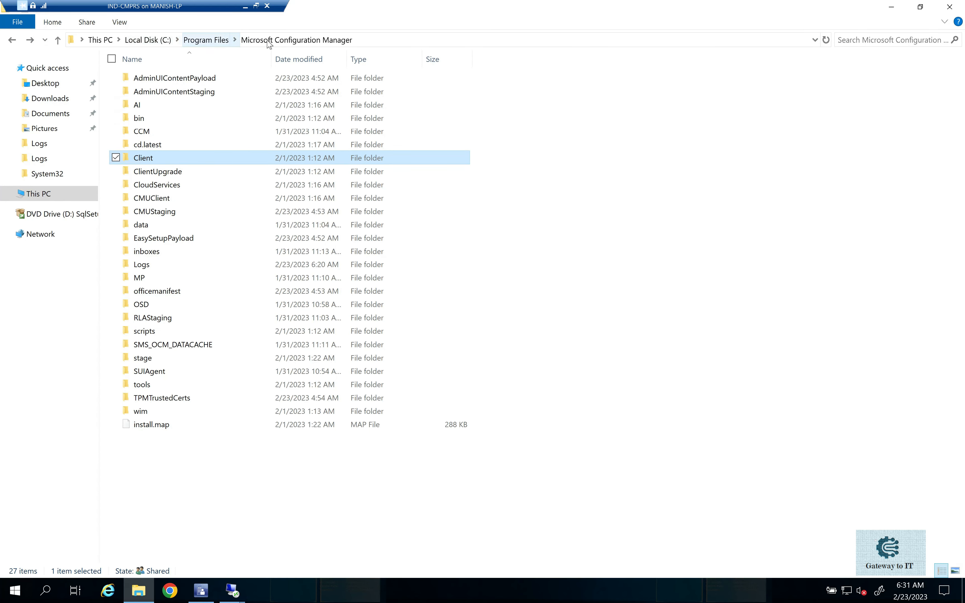
pyautogui.click(399, 40)
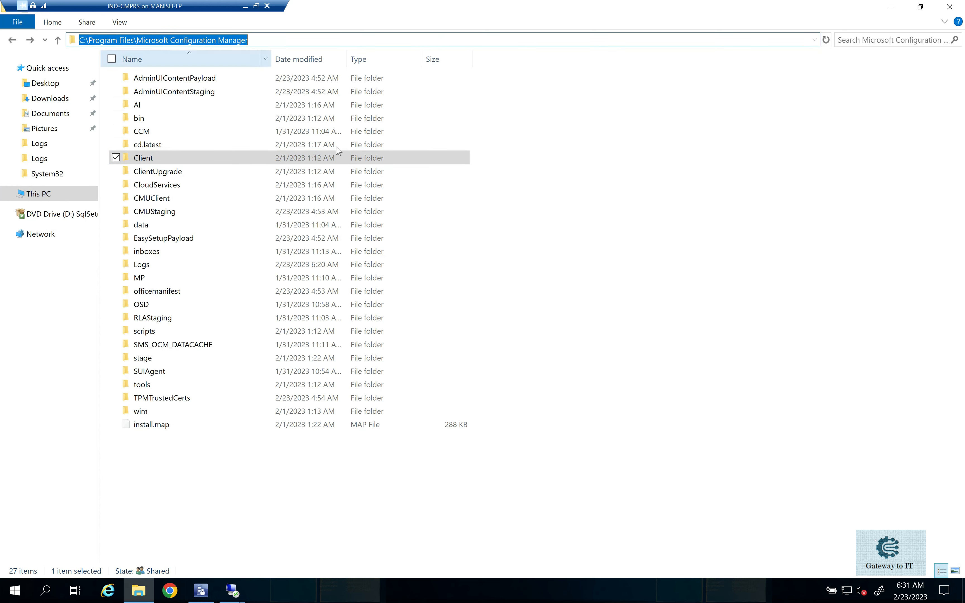
pyautogui.click(599, 194)
pyautogui.doubleClick(185, 158)
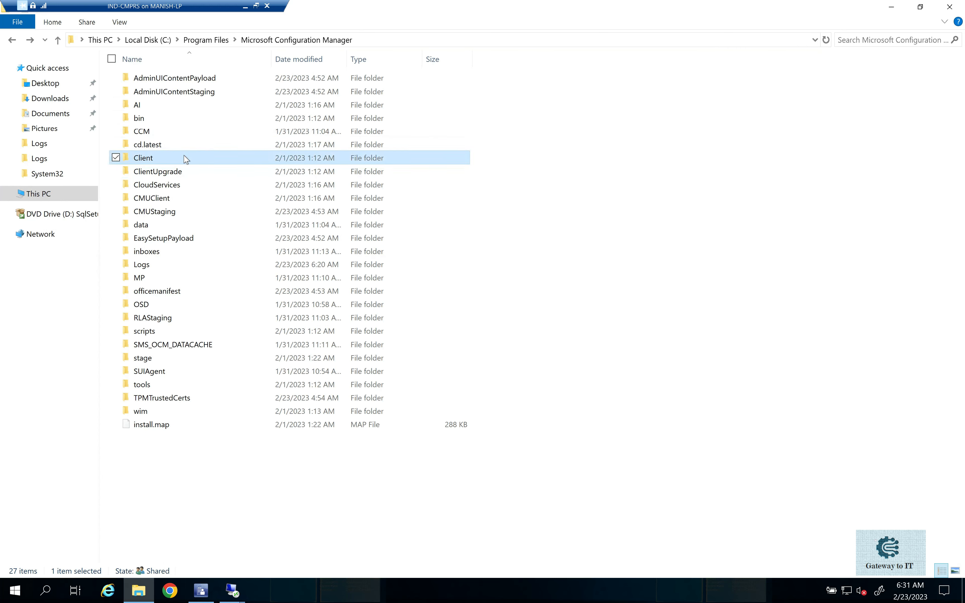
pyautogui.click(297, 40)
# Switch to the ind02 remote session and paste the Client folder into the root of Local Disk (C:).
pyautogui.click(233, 592)
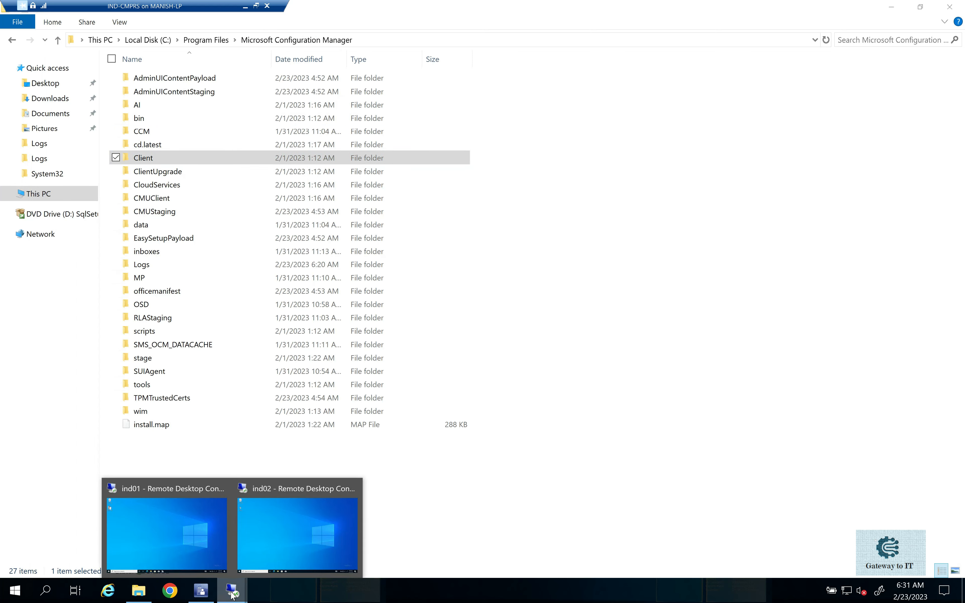
pyautogui.click(297, 515)
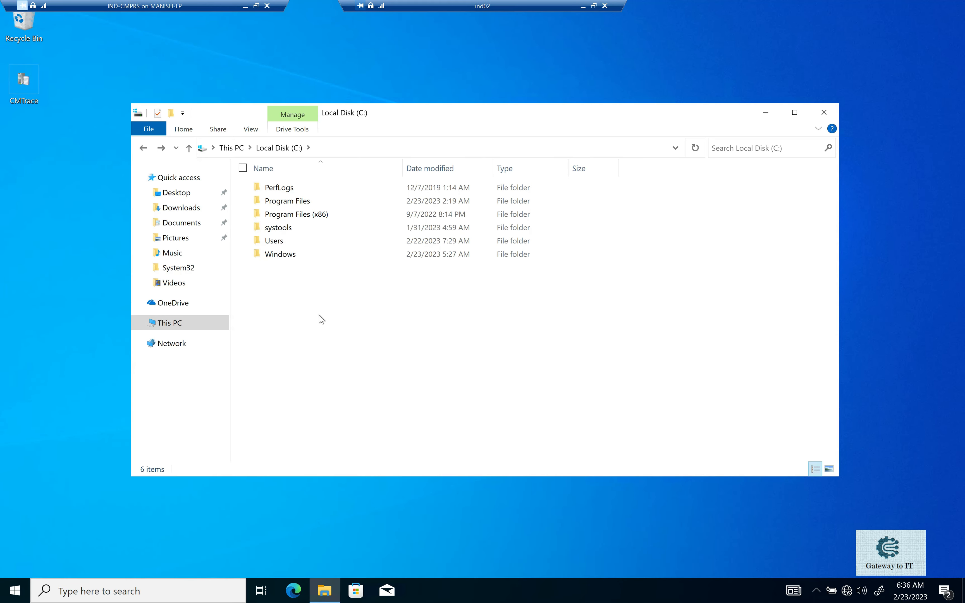
pyautogui.hotkey('ctrl', 'v')
pyautogui.click(371, 335)
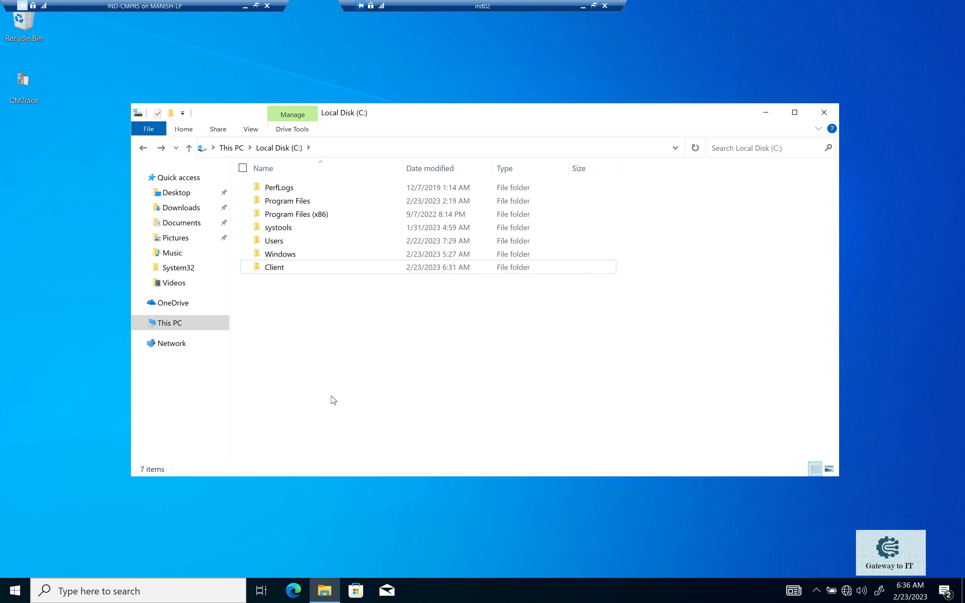
# Open an administrator Command Prompt on ind02.
pyautogui.click(16, 591)
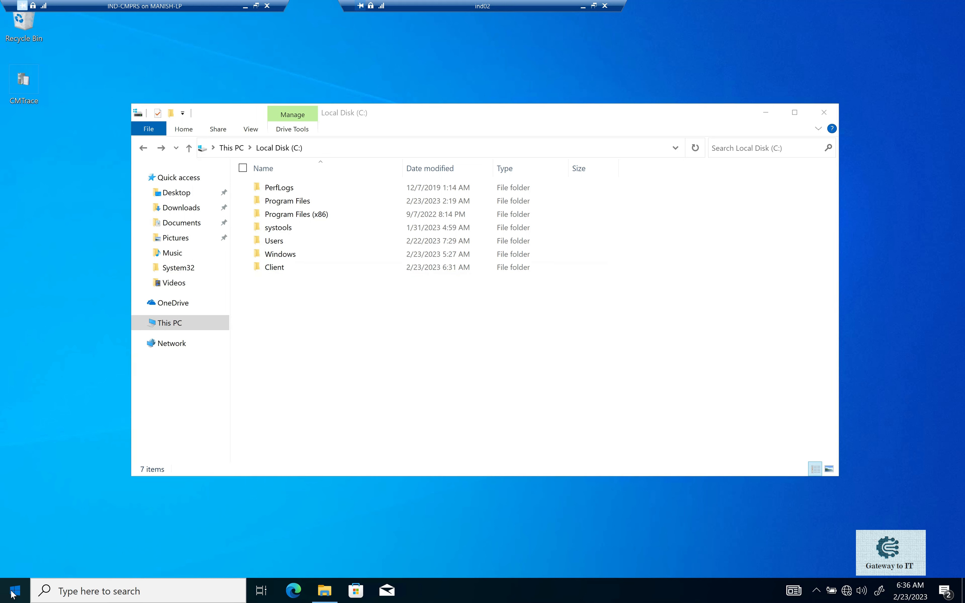
pyautogui.rightClick(9, 595)
pyautogui.click(2, 601)
pyautogui.click(2, 602)
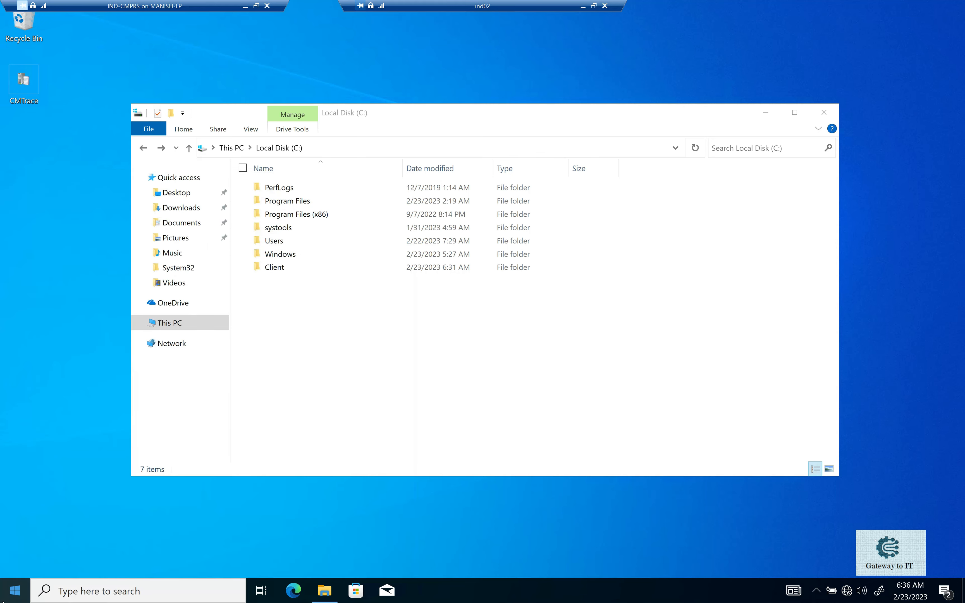
pyautogui.click(3, 601)
pyautogui.write('cmd')
pyautogui.click(184, 257)
pyautogui.click(558, 295)
pyautogui.click(718, 311)
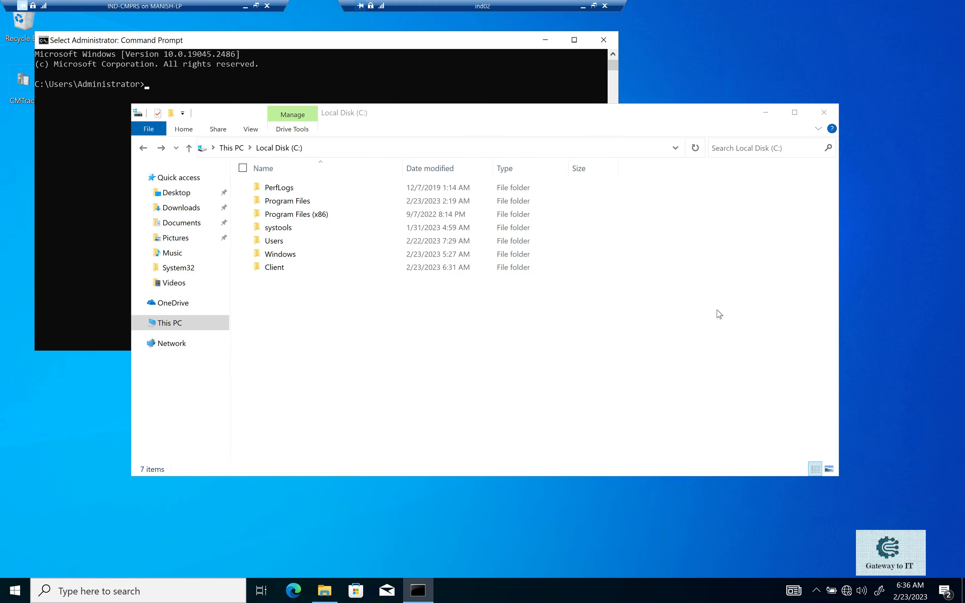
# Change the Command Prompt's directory to C:\Client and clear the screen.
pyautogui.click(103, 169)
pyautogui.write('cd\\')
pyautogui.press('Return')
pyautogui.write('c')
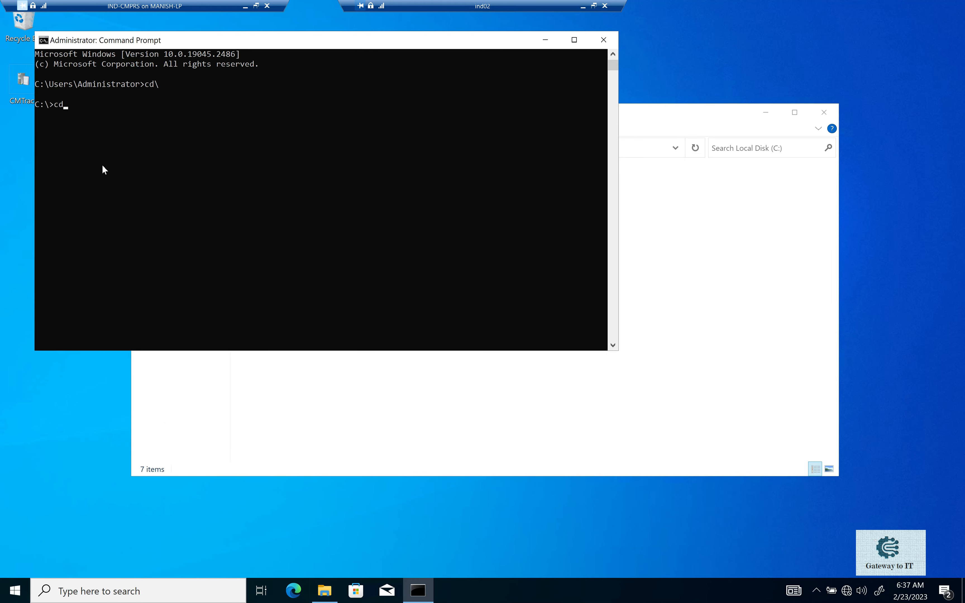
pyautogui.write('d Client')
pyautogui.press('Return')
pyautogui.write('cls')
pyautogui.press('Return')
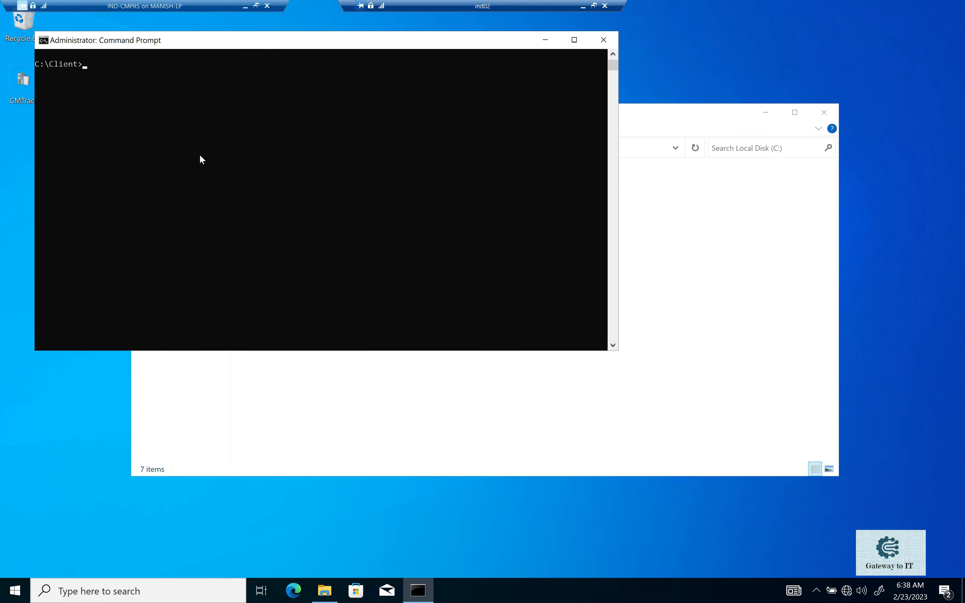
# Enter Ccmsetup.exe /source:C:\Client SMSMP=IND-CMPRS.GATEWAYTOIT.COM SMSSITECODE=PRS without running it, and move the Command Prompt window clear of the C: folder listing.
pyautogui.rightClick(189, 143)
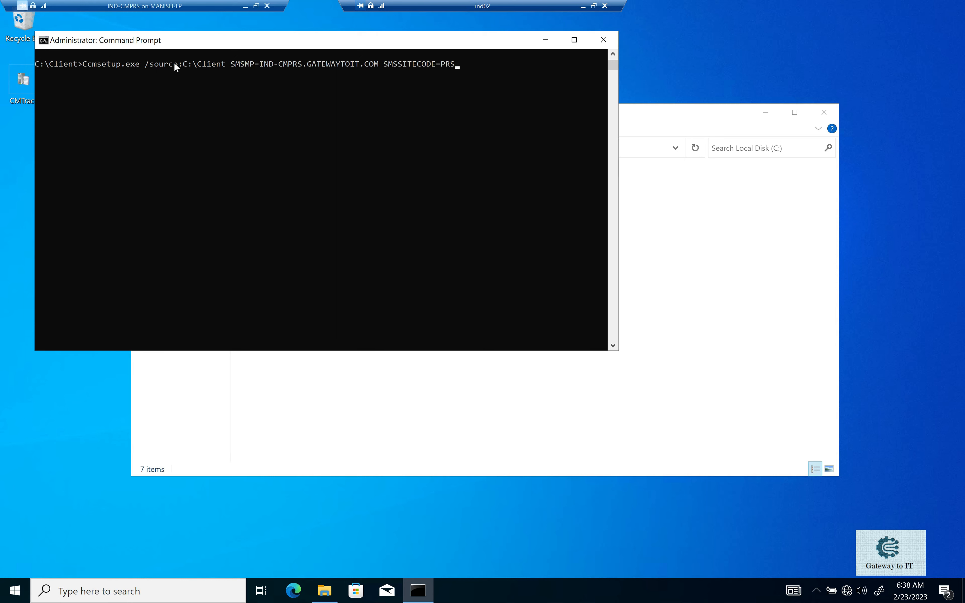
pyautogui.moveTo(225, 44); pyautogui.dragTo(403, 151)
pyautogui.moveTo(478, 209); pyautogui.dragTo(518, 195)
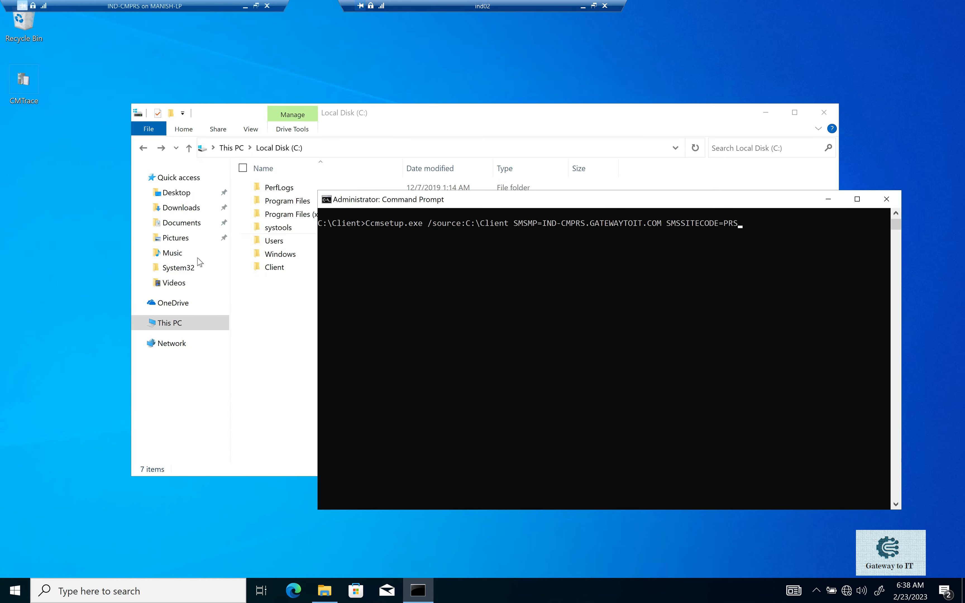
# Review the SMSMP and SMSSITECODE parameters of the entered Ccmsetup.exe command and run it to install the client on ind02.
pyautogui.click(508, 224)
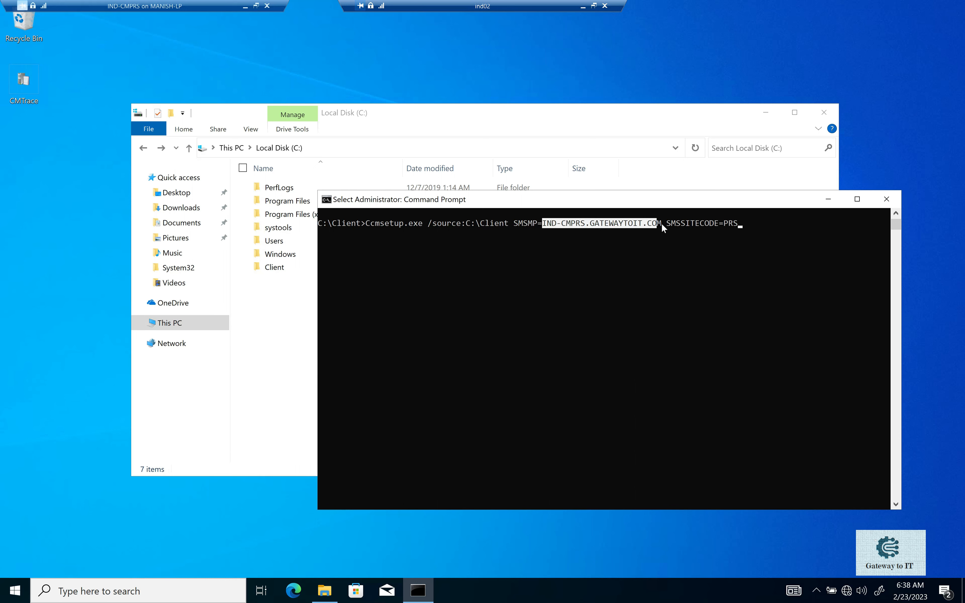
pyautogui.moveTo(664, 227); pyautogui.dragTo(661, 228)
pyautogui.click(667, 224)
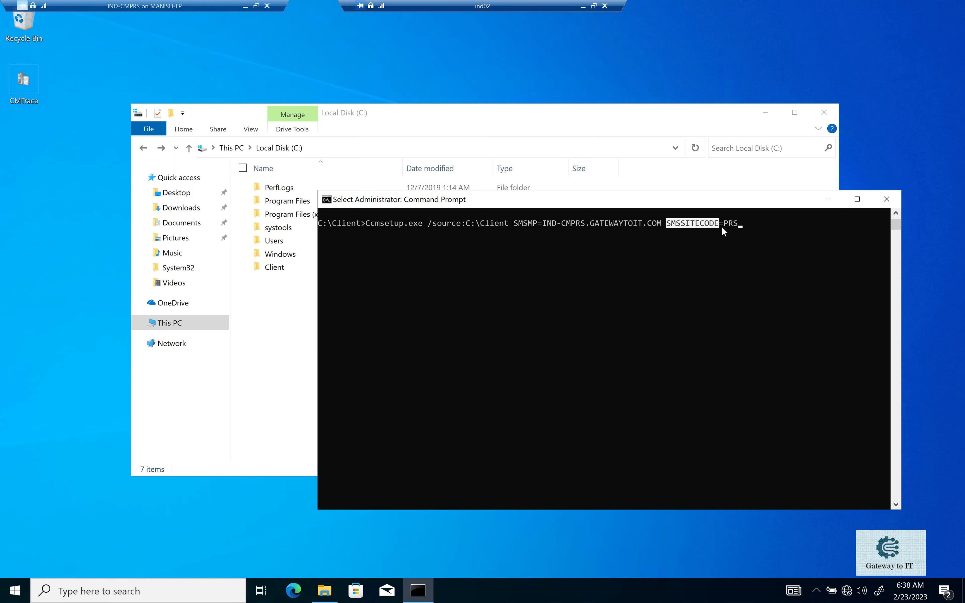
pyautogui.click(750, 225)
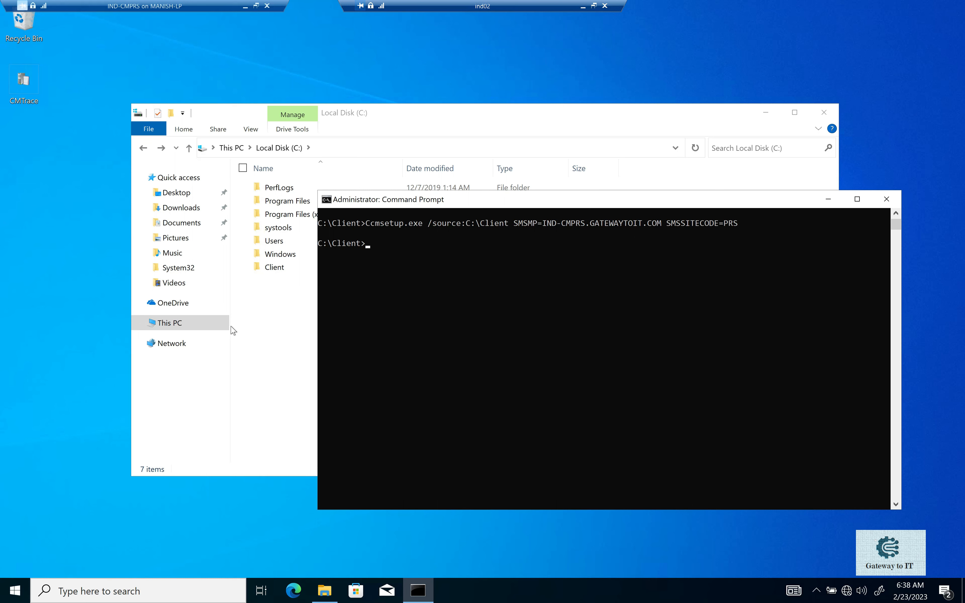
# Open the C:\Windows\ccmsetup\Logs folder on ind02.
pyautogui.click(208, 328)
pyautogui.click(319, 315)
pyautogui.doubleClick(319, 314)
pyautogui.doubleClick(286, 272)
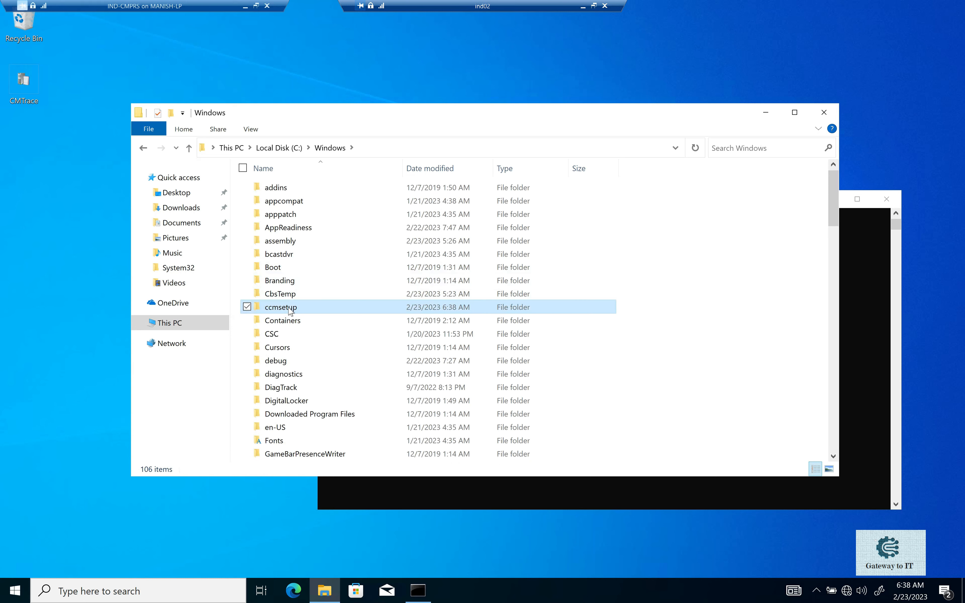
pyautogui.doubleClick(293, 309)
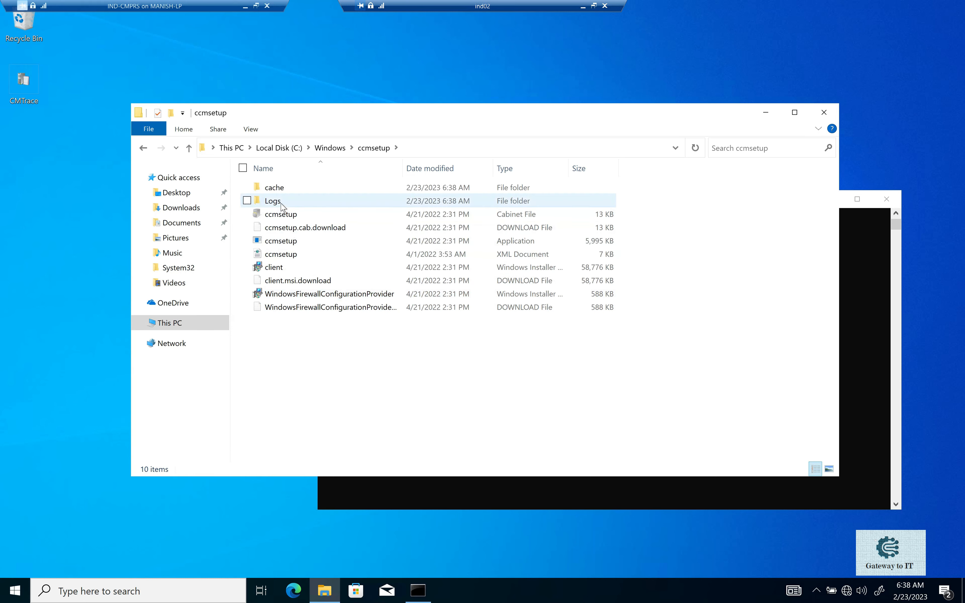
pyautogui.doubleClick(284, 207)
# Open the ccmsetup log with CMTrace_x86.exe and open the client.msi log in a second trace window.
pyautogui.doubleClick(286, 189)
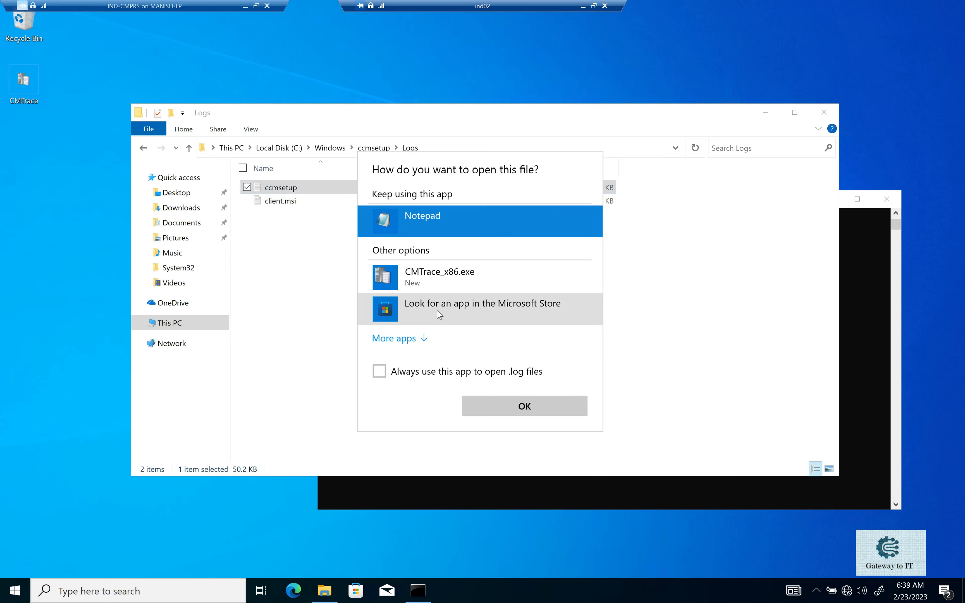
pyautogui.doubleClick(406, 274)
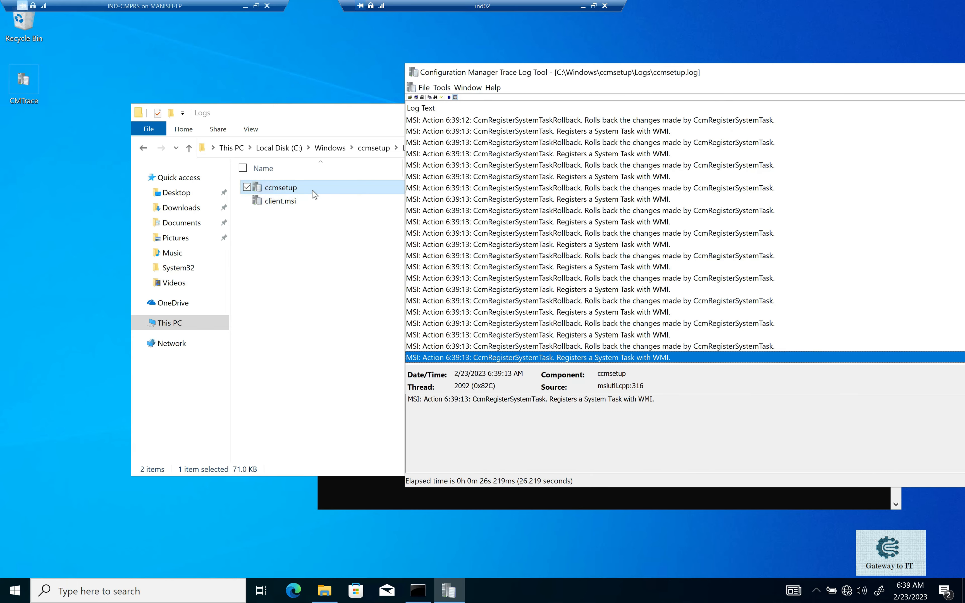
pyautogui.doubleClick(282, 202)
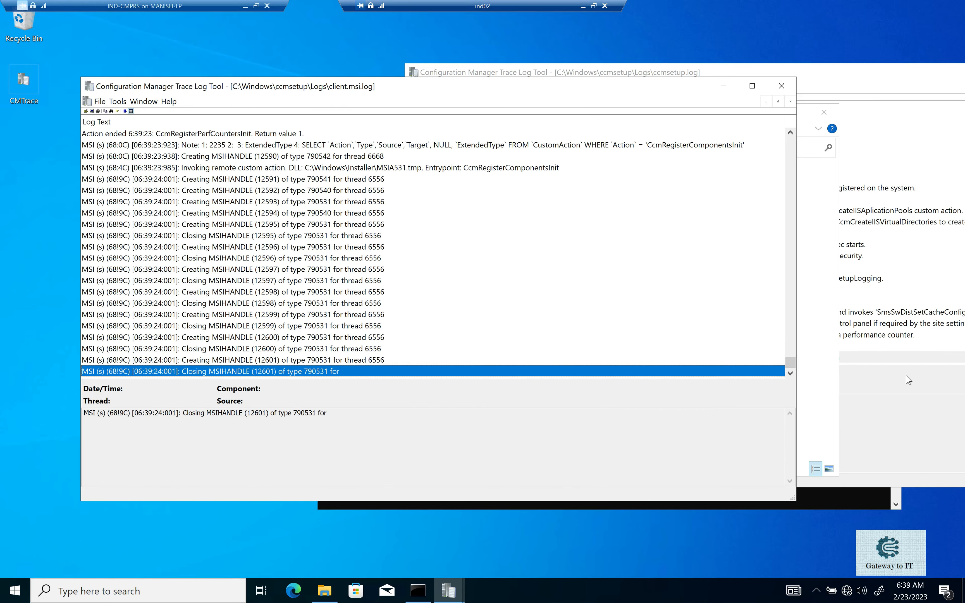
# Follow the ccmsetup and client.msi logs to their last entries and check the installation's return codes, finishing with the Command Prompt in front.
pyautogui.click(912, 387)
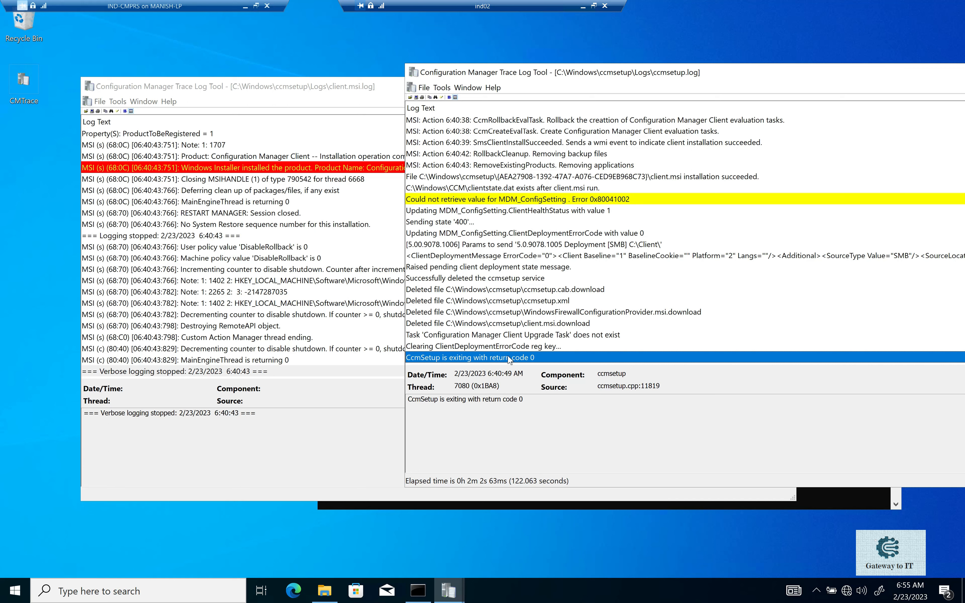
pyautogui.click(236, 359)
pyautogui.click(236, 360)
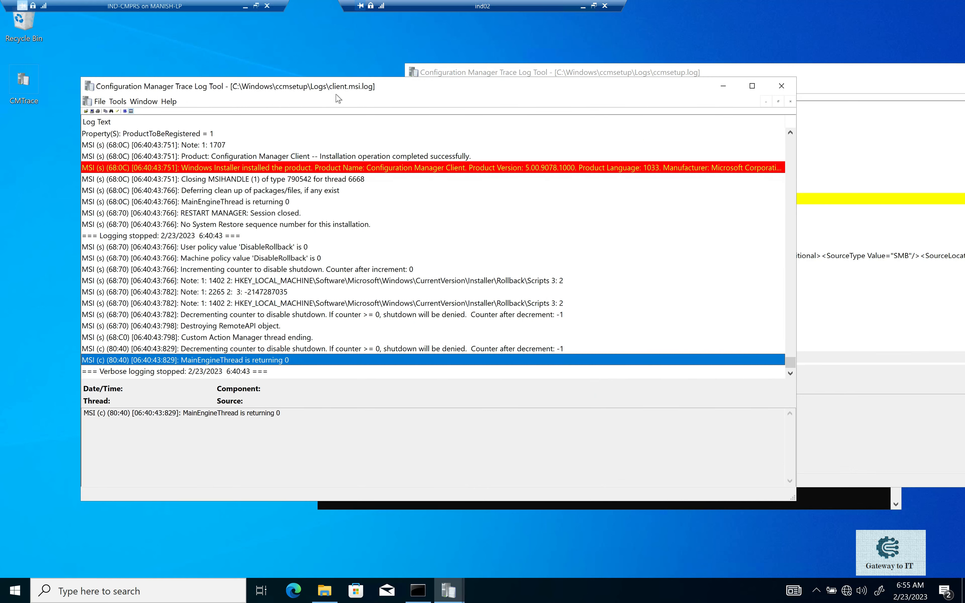
pyautogui.click(479, 71)
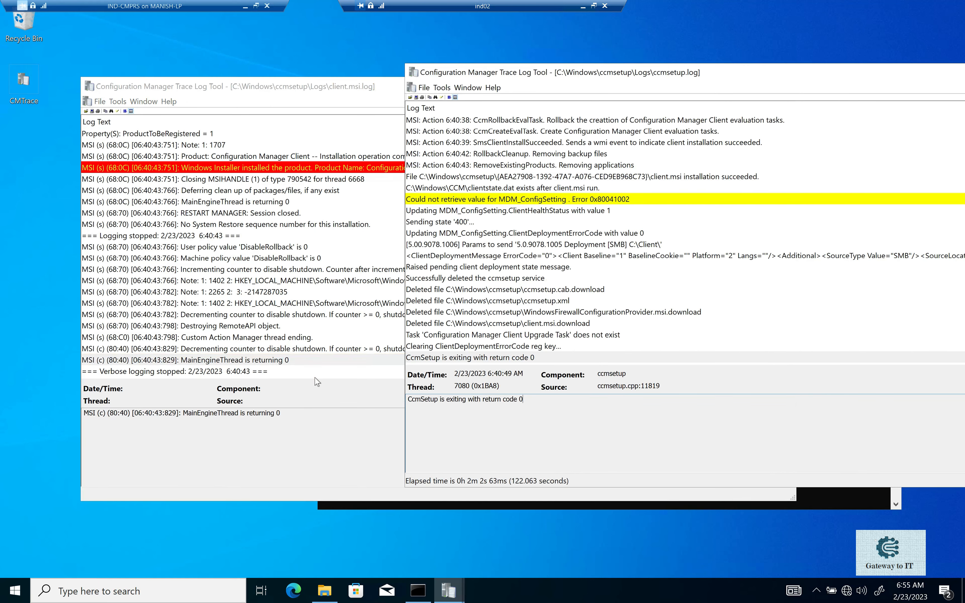
pyautogui.click(299, 360)
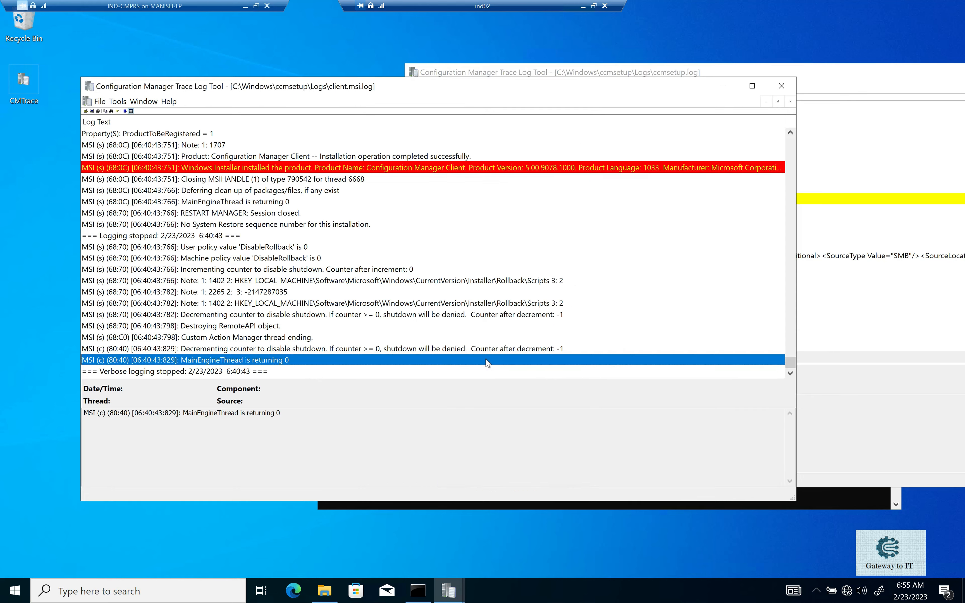
pyautogui.click(830, 361)
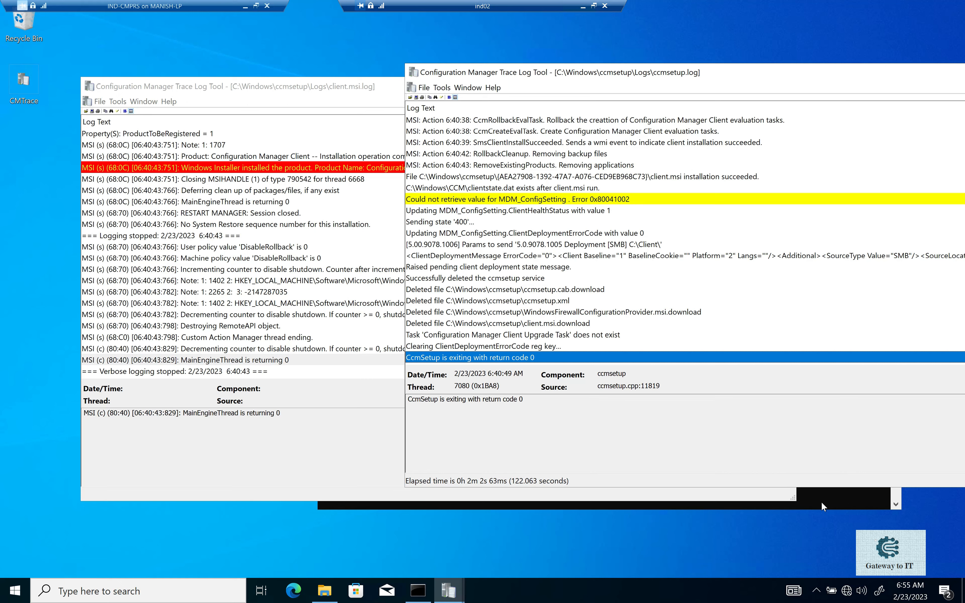
pyautogui.click(839, 498)
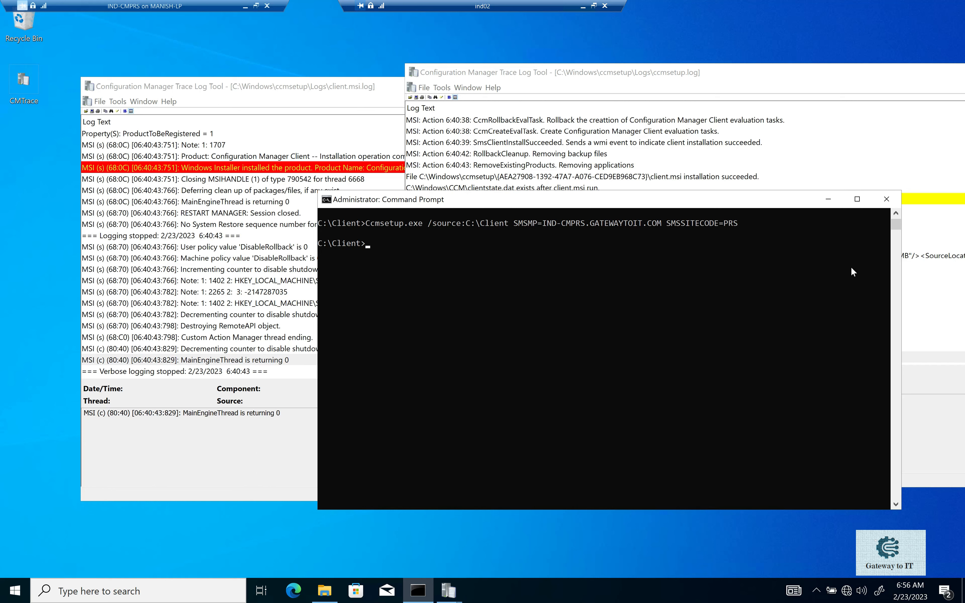
# Switch to the Configuration Manager console on IND-CMPRS and check the client status of IND01 and IND02 in the Devices list.
pyautogui.click(584, 6)
pyautogui.click(233, 168)
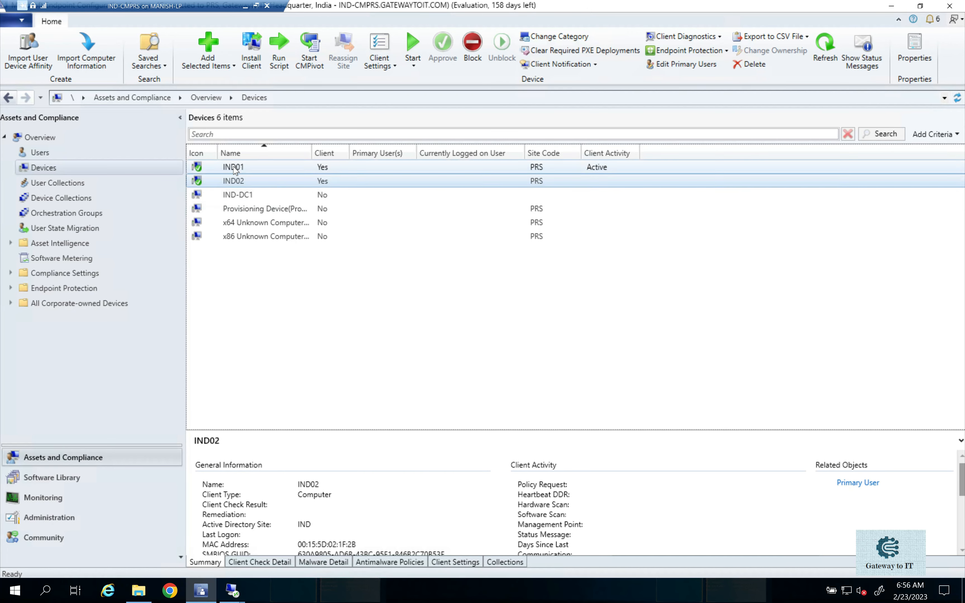
pyautogui.click(235, 182)
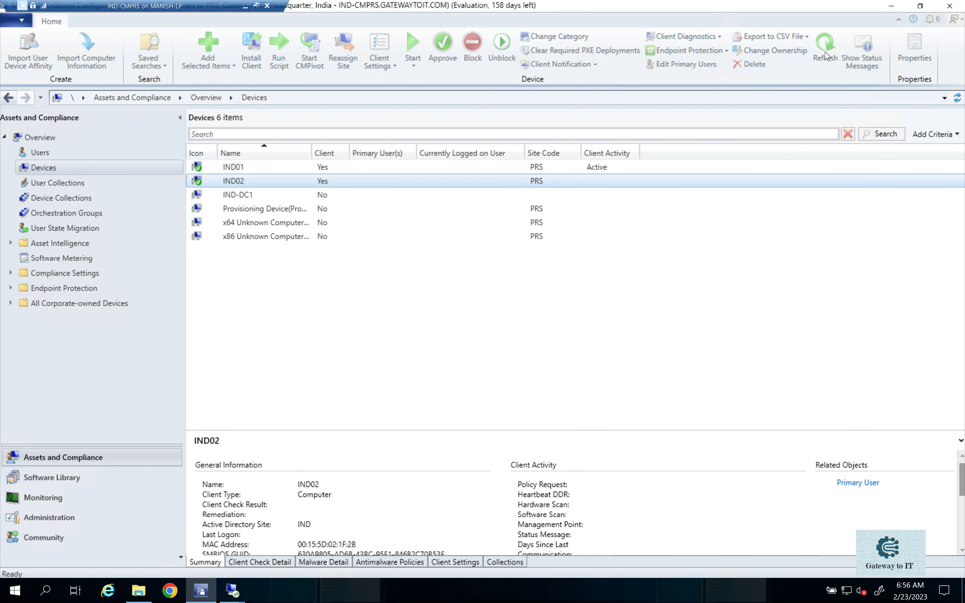